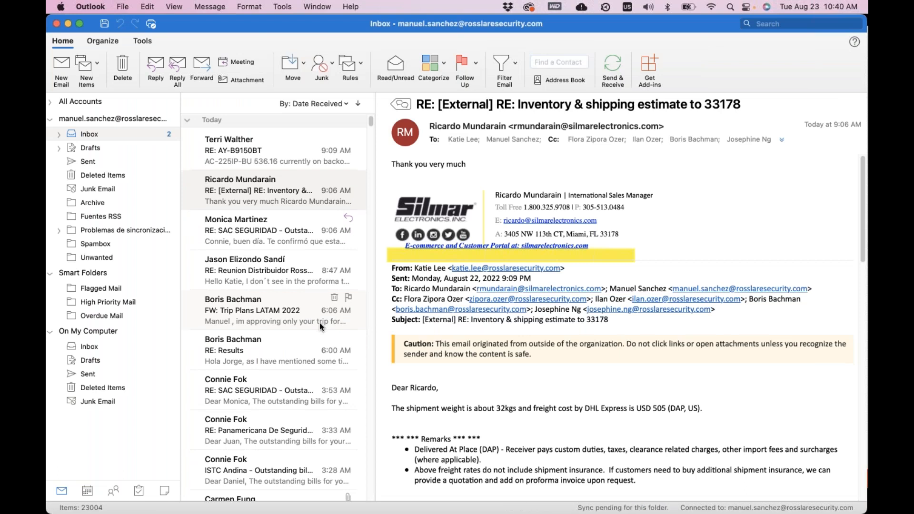
Step: Minimize the mail window and leave the finished slide show for the presentation's editing window
click(68, 25)
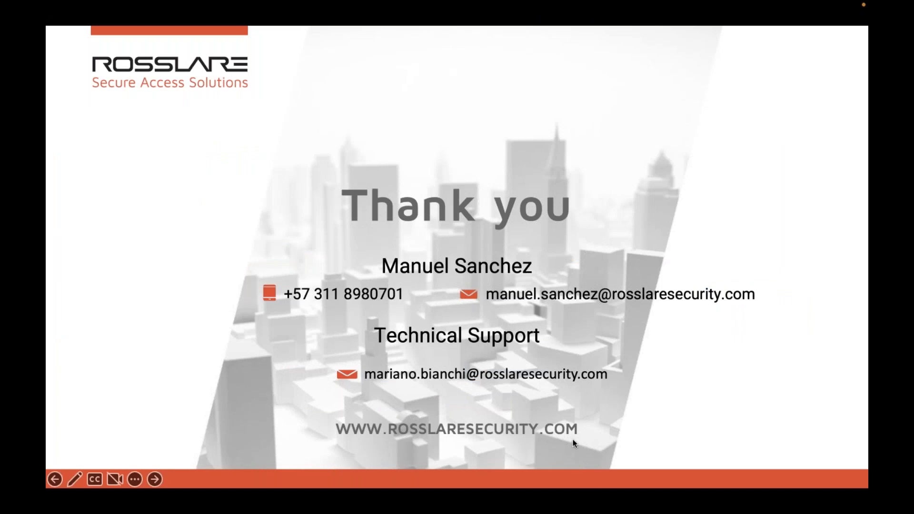
key(ctrl+Up)
click(496, 301)
click(486, 243)
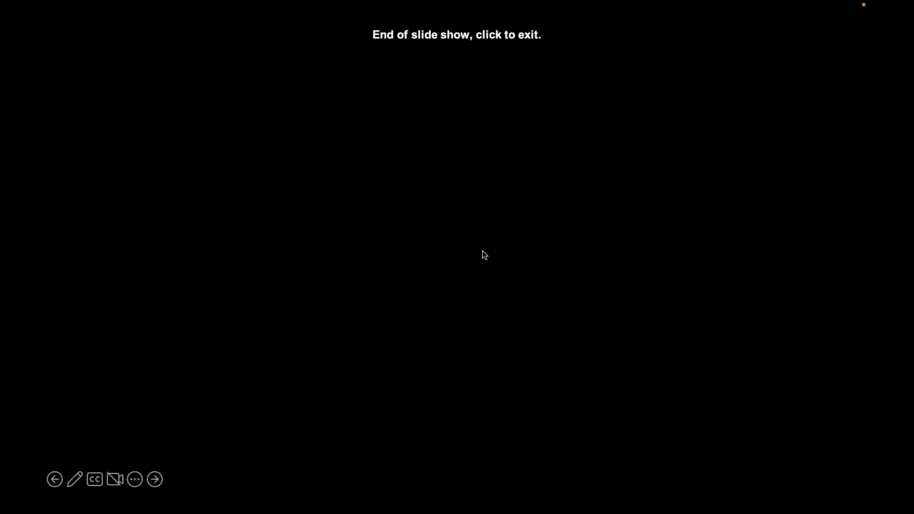
key(ctrl+Up)
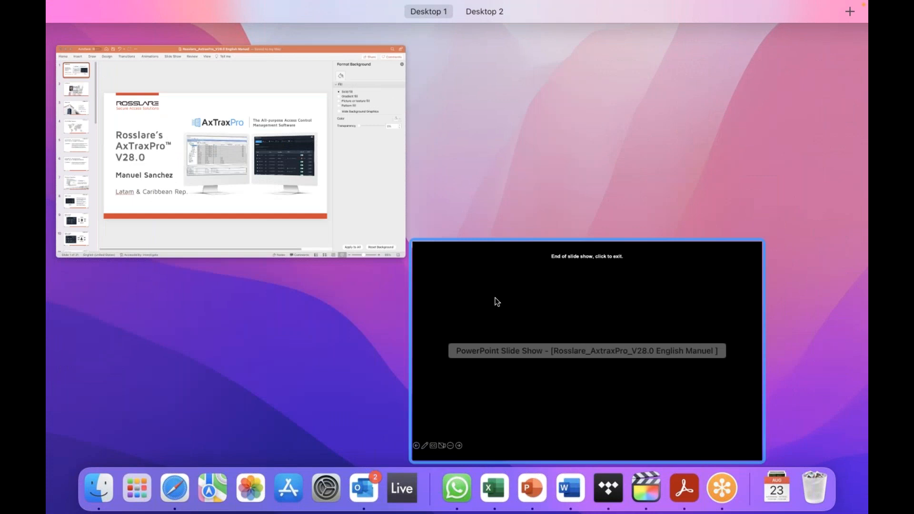
click(336, 209)
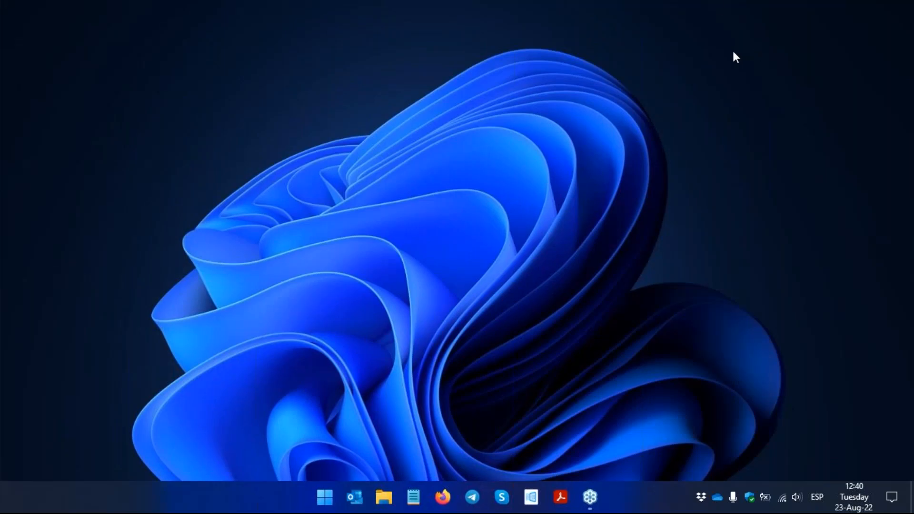
Step: Launch AxTraxPro, sign in as administrator with the account password, and dismiss the default-password notice
click(539, 504)
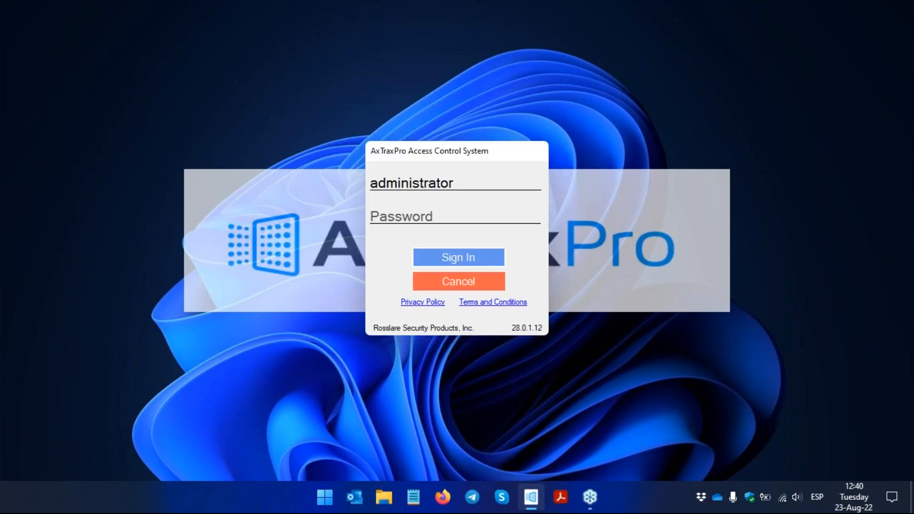
click(424, 220)
text(*****)
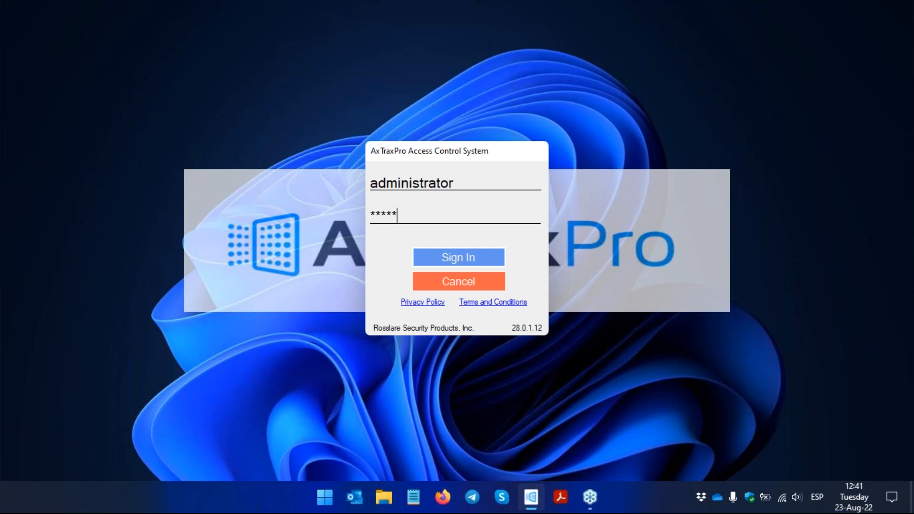
key(Return)
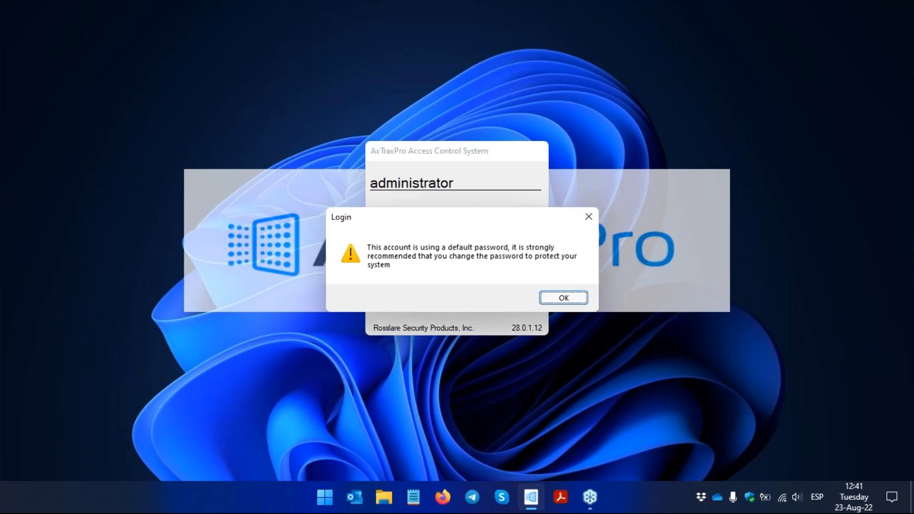
key(Return)
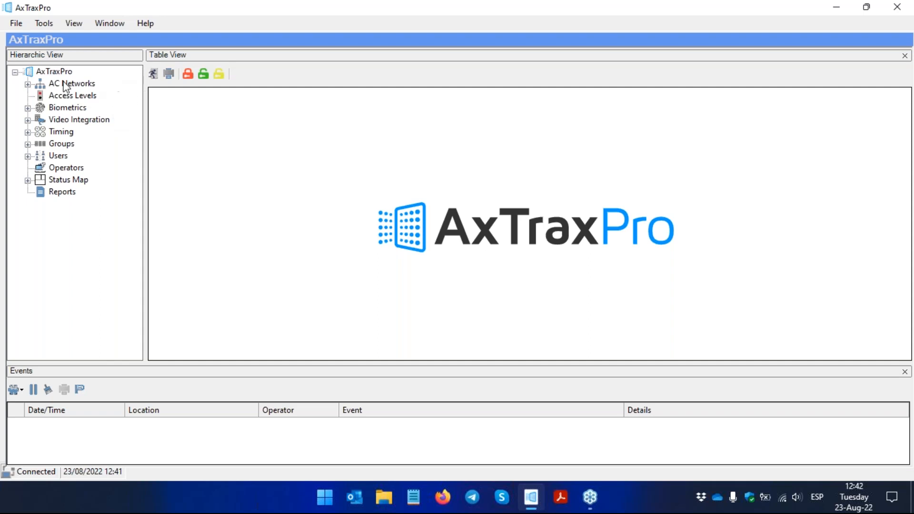
Step: Insert a new network under AC Networks and set its AC type to AC-825IP
click(29, 85)
click(57, 84)
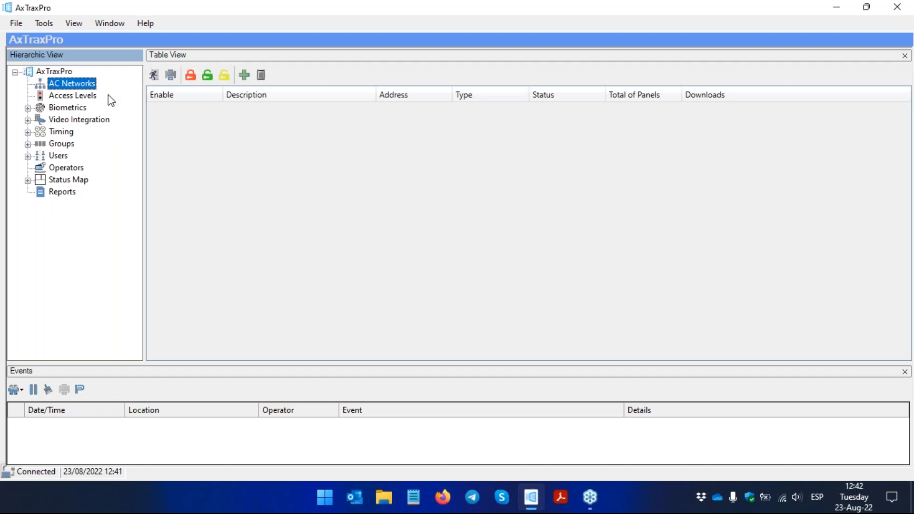
click(250, 75)
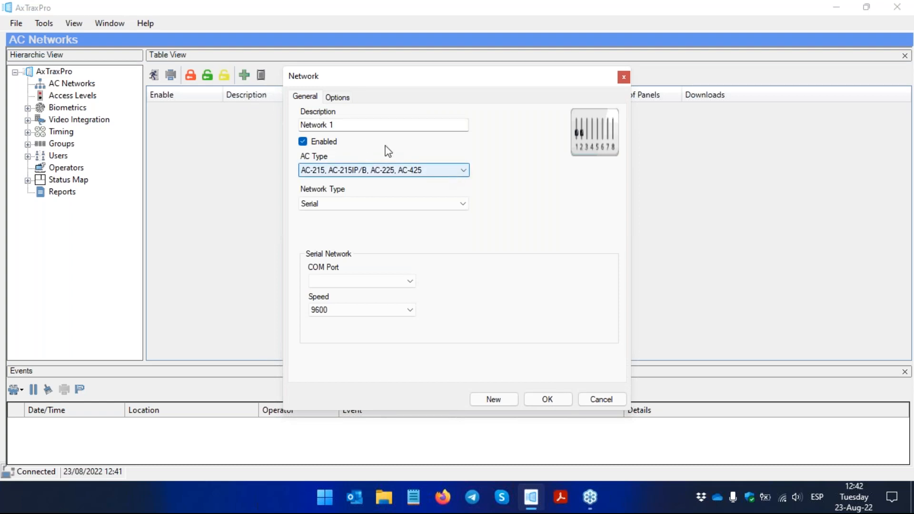
click(388, 172)
click(369, 191)
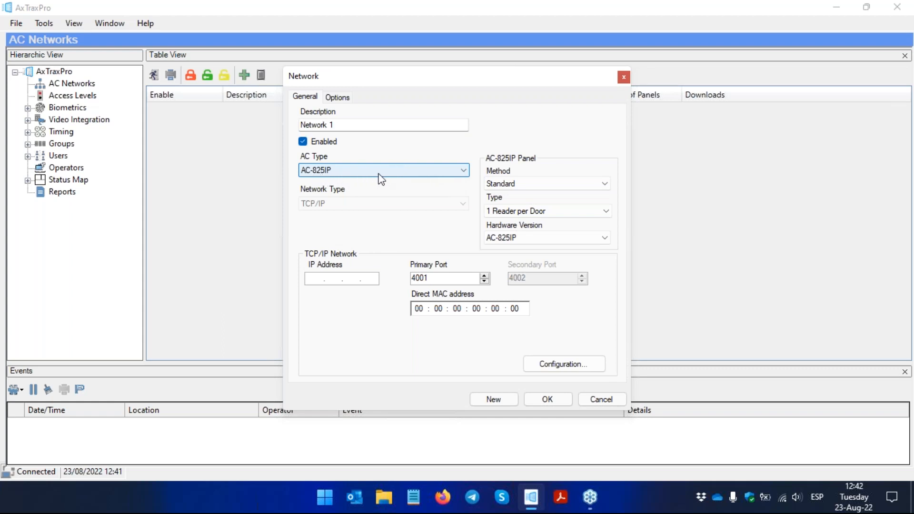
Step: Switch the AC-825IP panel's method to OSDP only and return it to Standard
click(568, 185)
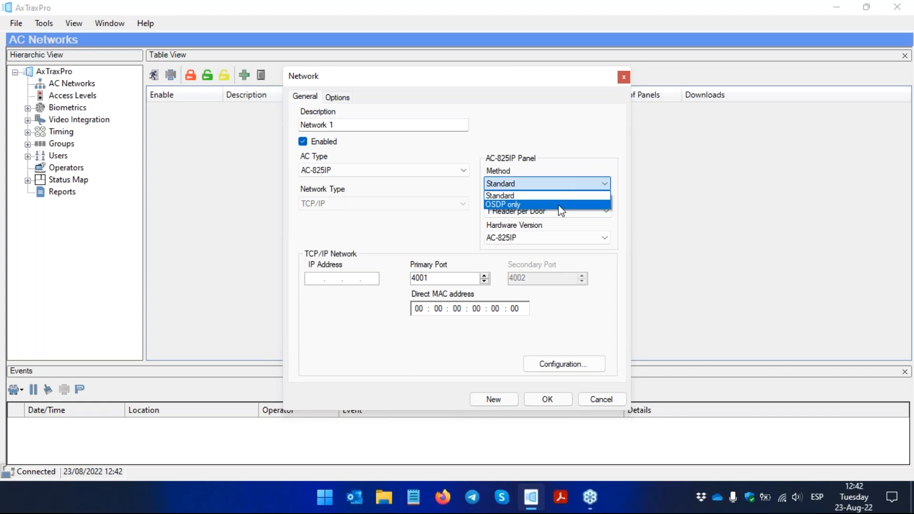
click(559, 204)
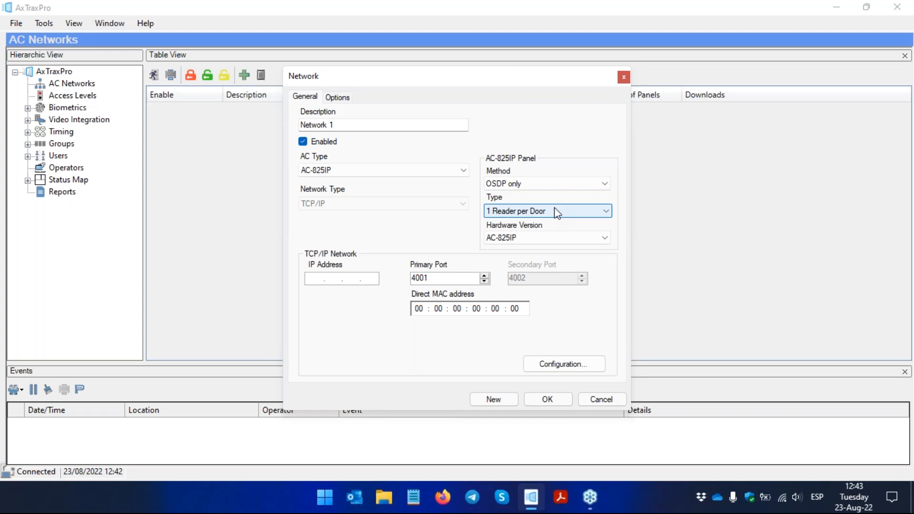
click(560, 187)
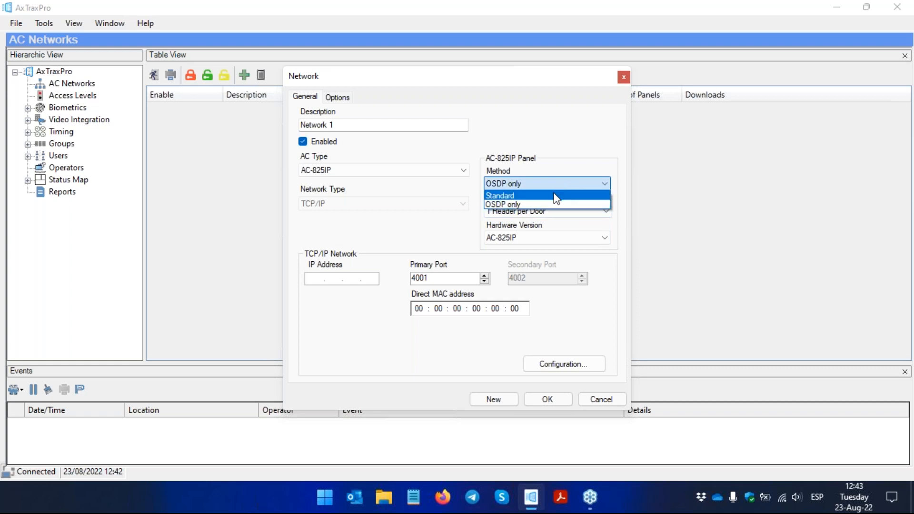
click(556, 196)
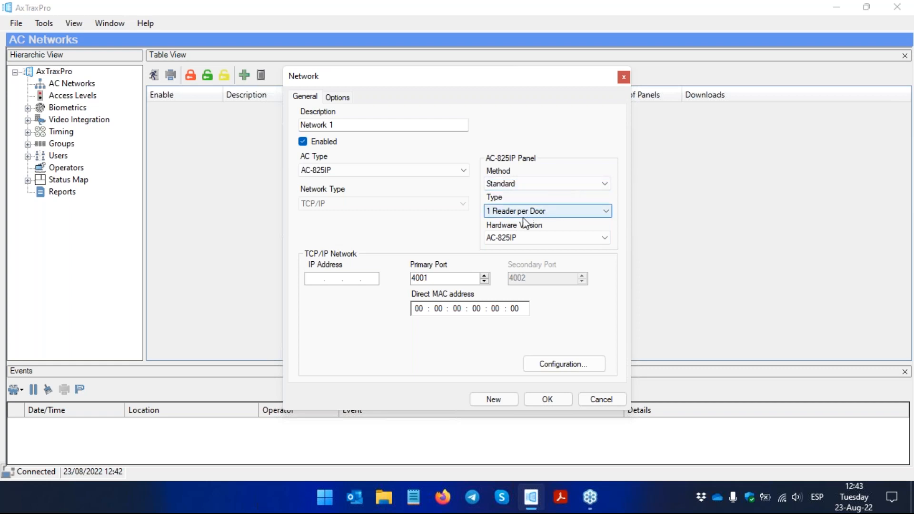
Step: Apply the TCP/IP configuration to the detected AC-825IP panel with IP address 192.168.0.198 and port 1818
click(557, 367)
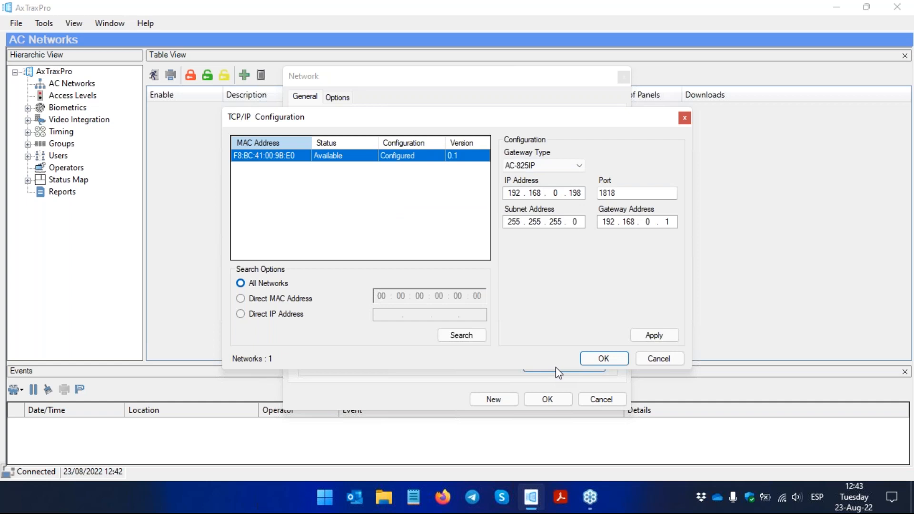
click(666, 336)
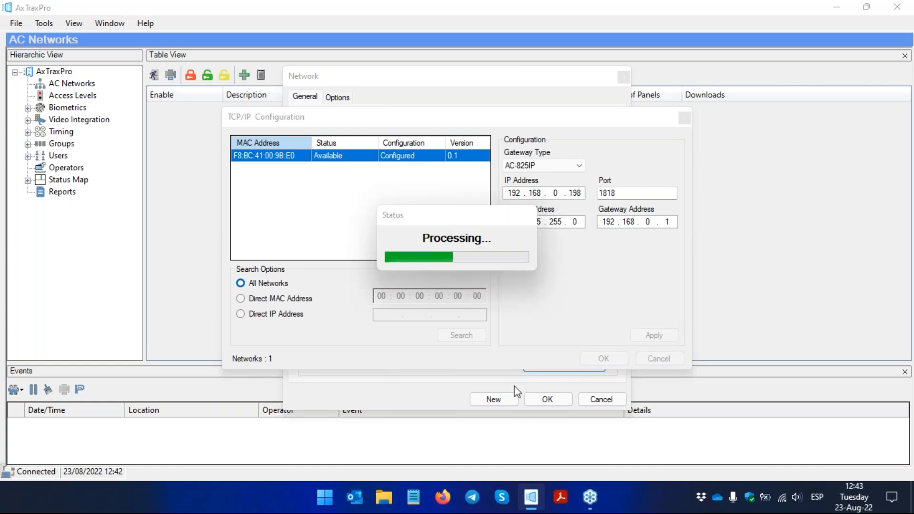
Step: Run ipconfig in a Command Prompt to check the computer's network addresses, and close the prompt
key(super)
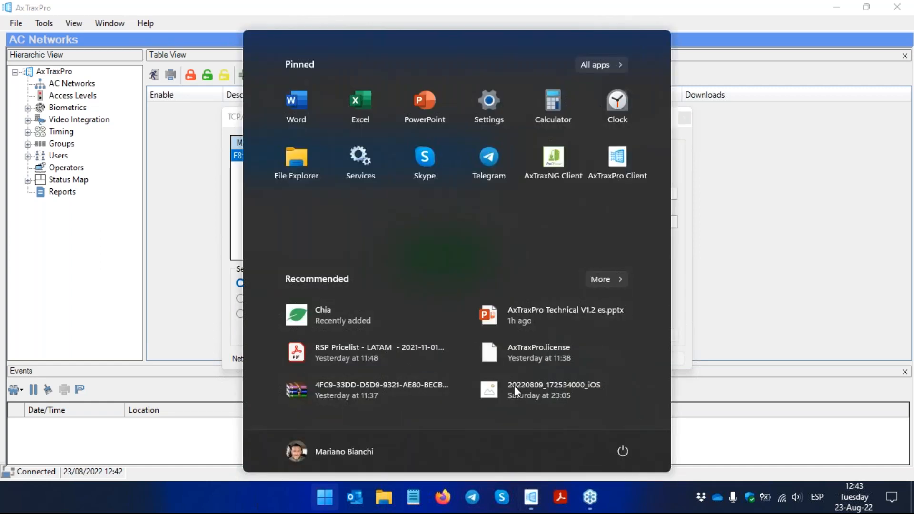
text(magnifier)
key(BackSpace)
text(c)
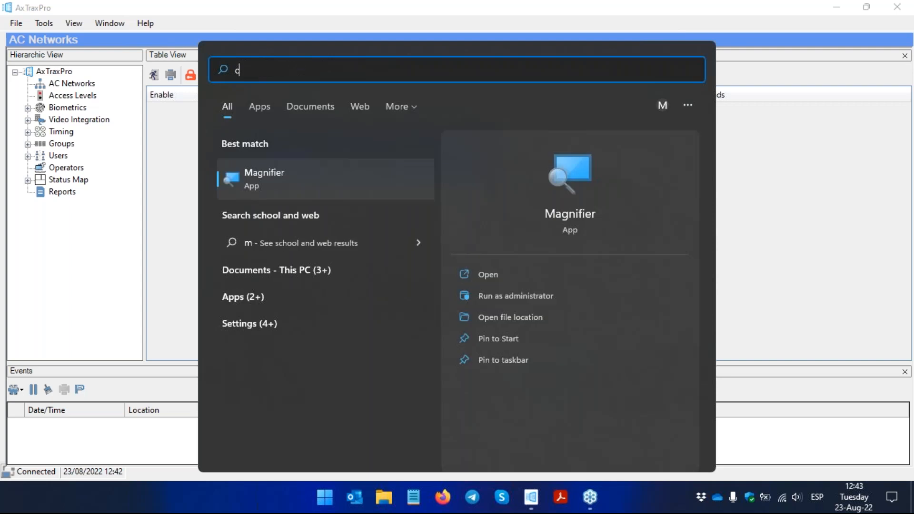
text(md)
key(Return)
text(ipconfig)
key(Return)
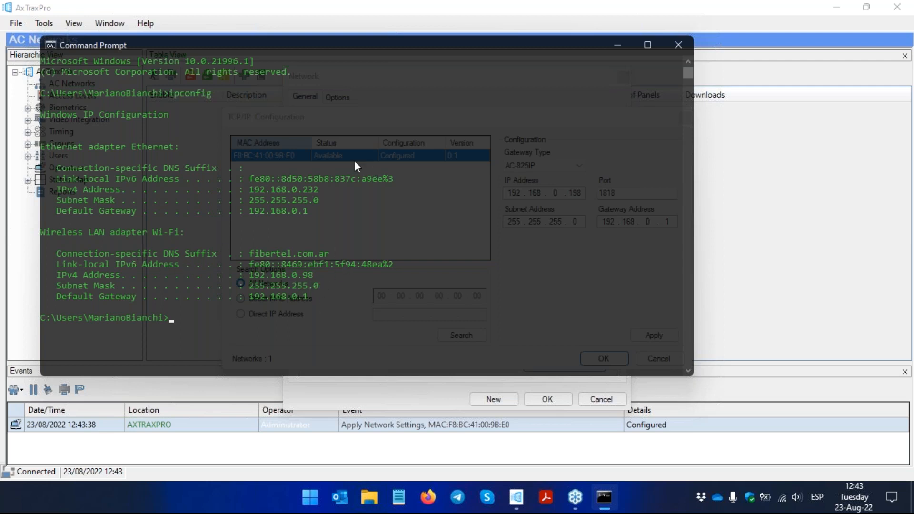
drag(366, 57, 357, 73)
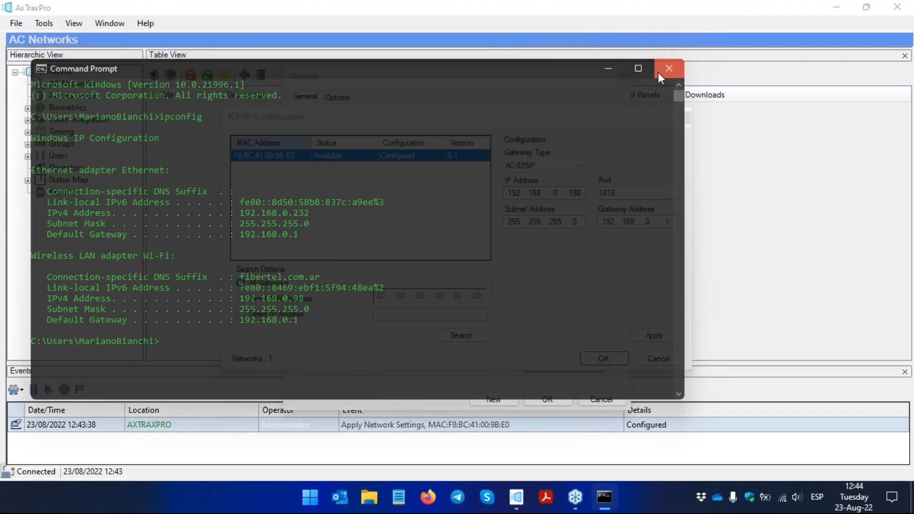
click(659, 71)
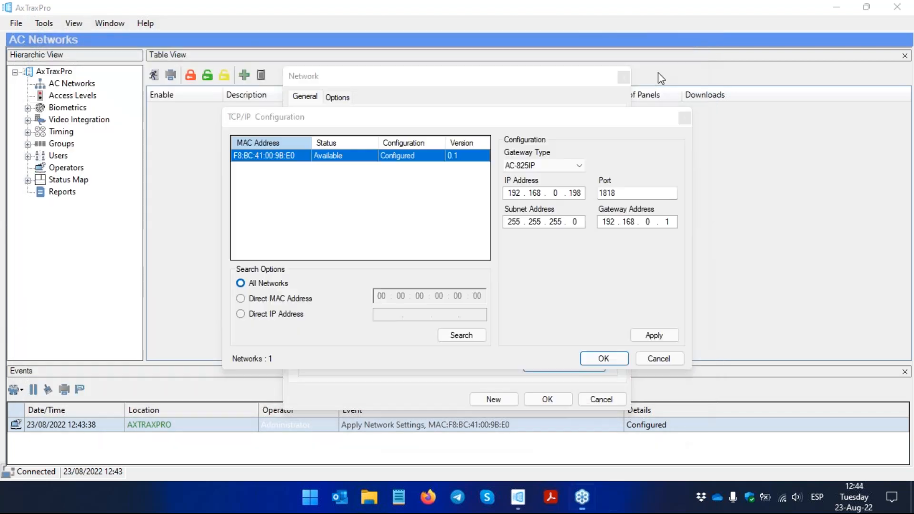
Step: Accept the panel's TCP/IP configuration and save the new network
click(599, 359)
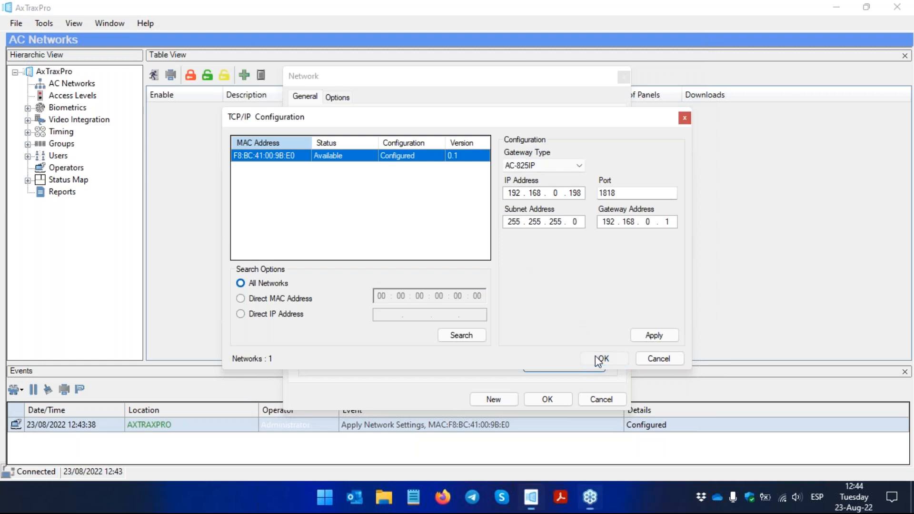
click(561, 402)
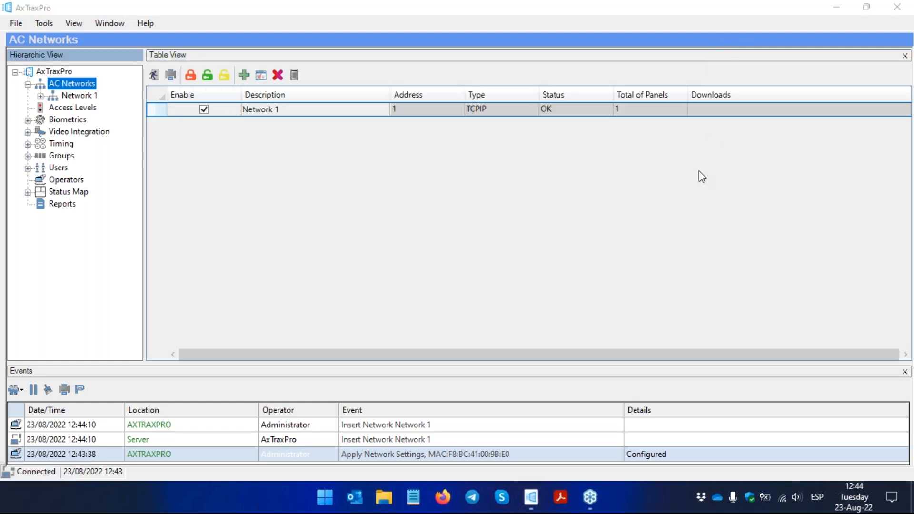
Step: Add a new user to the General department and enter the user's first and last name
click(28, 169)
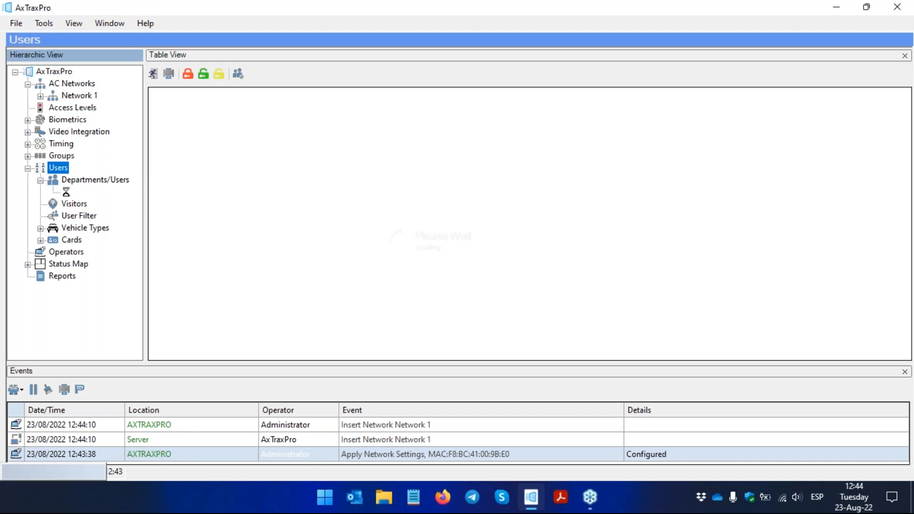
click(82, 180)
click(88, 193)
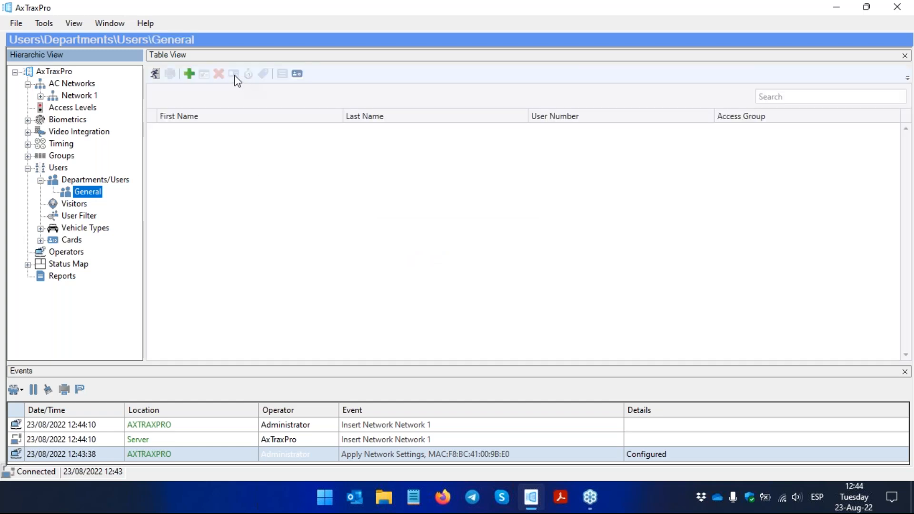
click(189, 73)
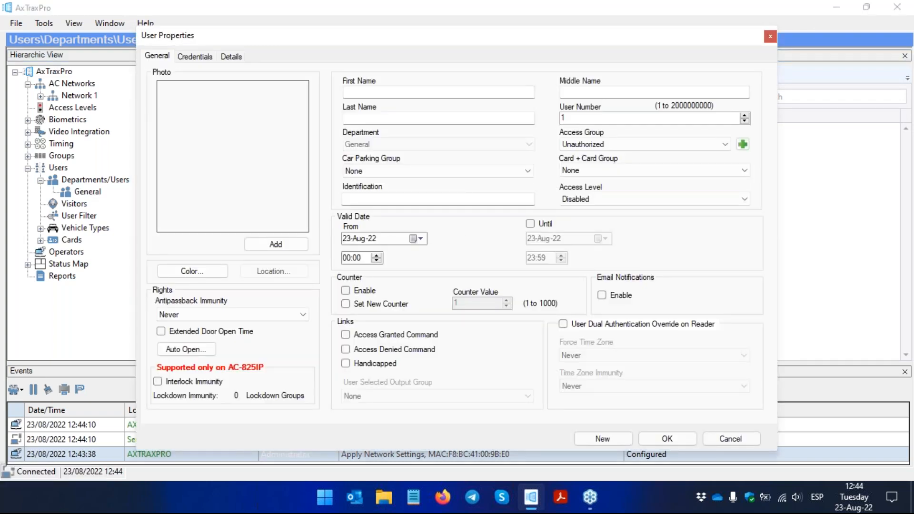
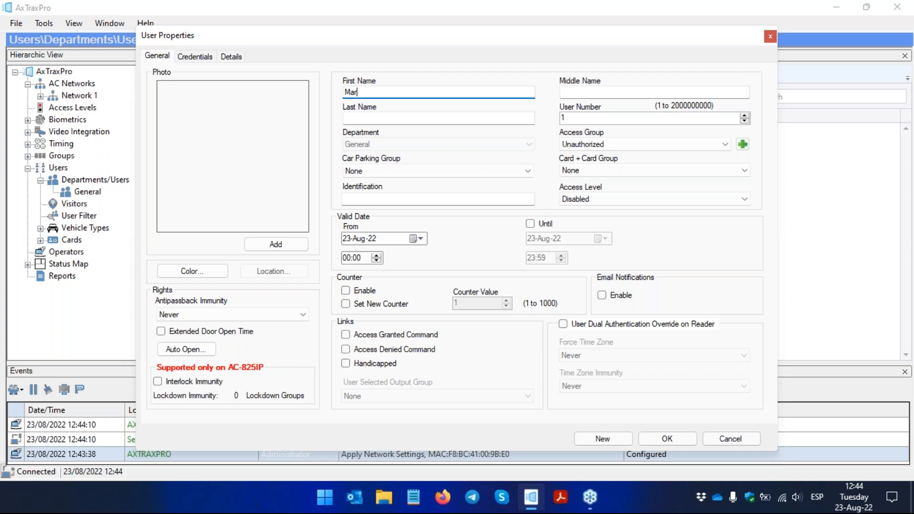
key(Tab)
key(Tab)
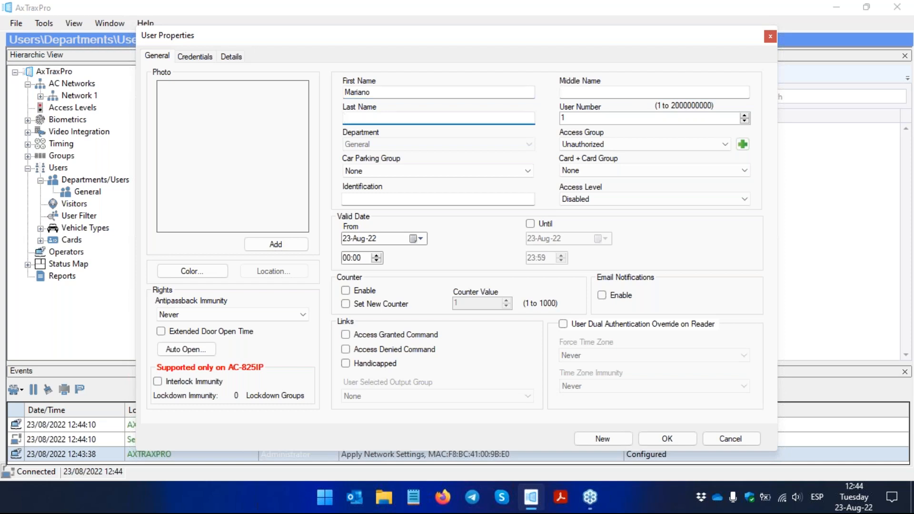
Step: Add an active Wiegand 26 bits card credential for the user with facility code 146 and the card ID
click(193, 56)
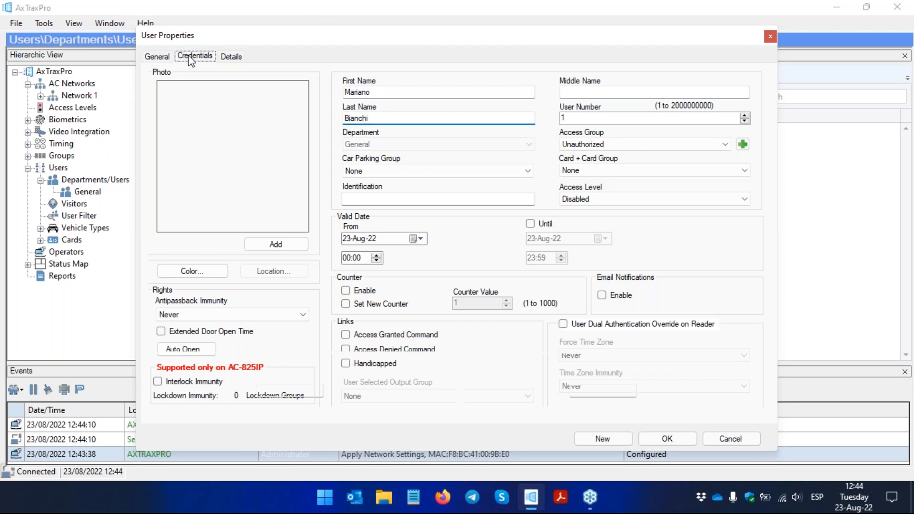
drag(238, 39, 215, 29)
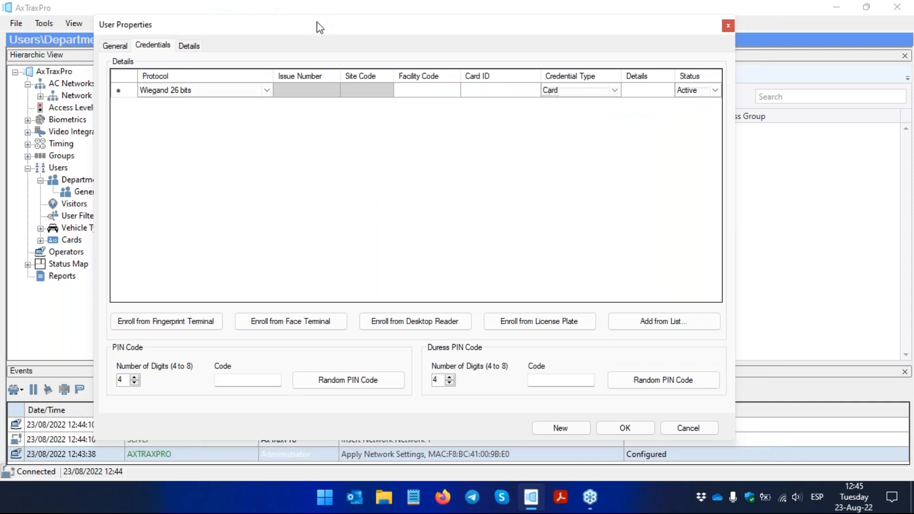
drag(315, 27, 186, 22)
click(292, 88)
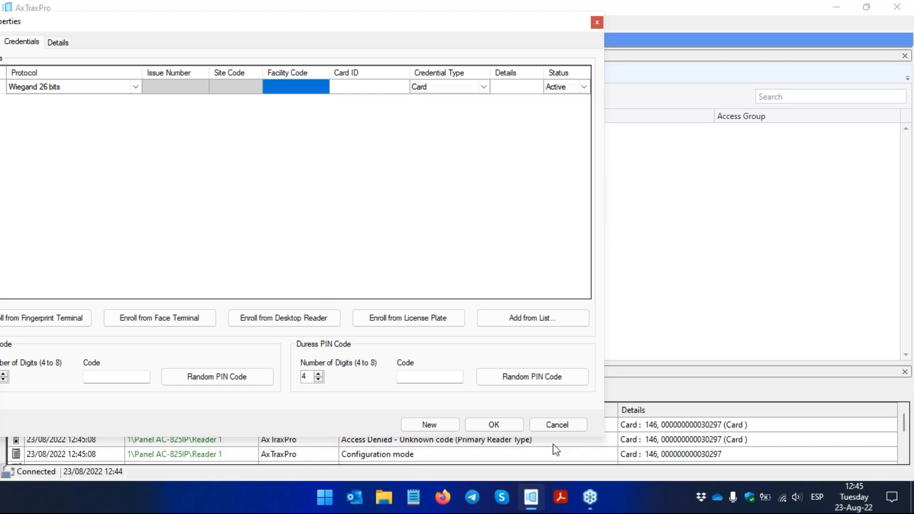
click(293, 90)
text(146)
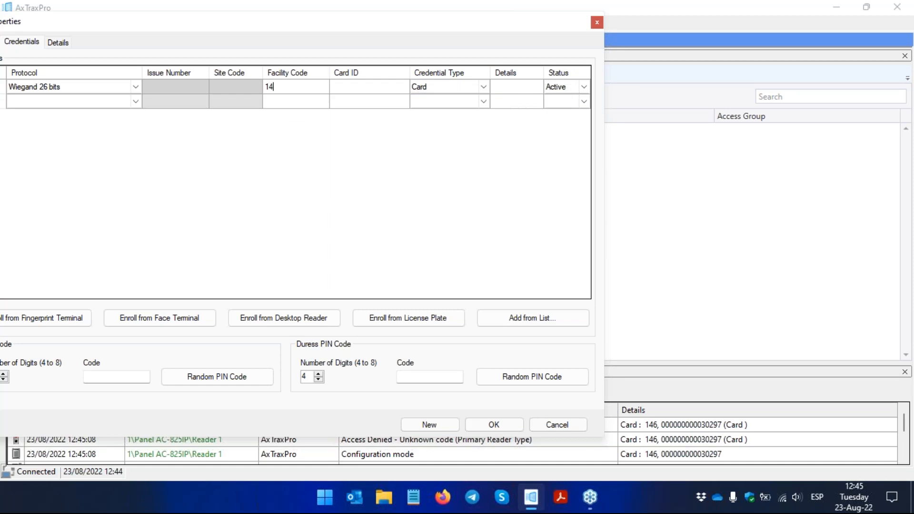
click(359, 91)
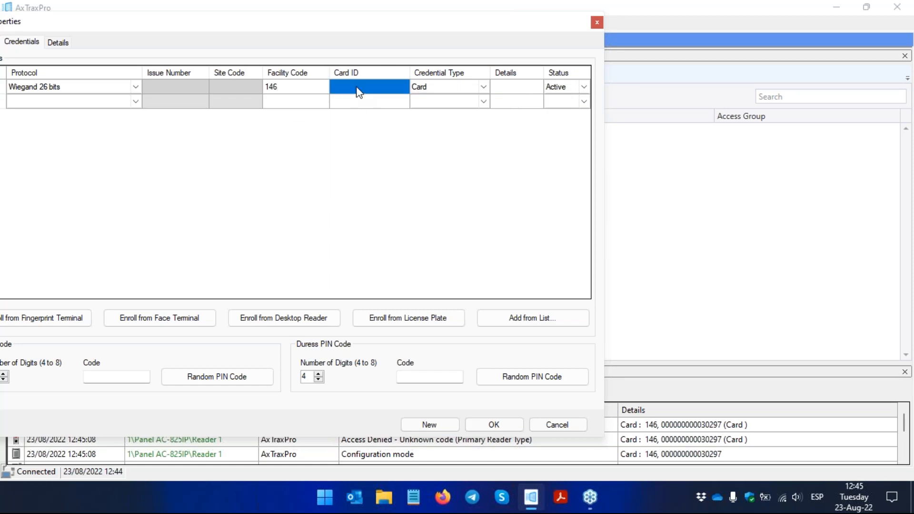
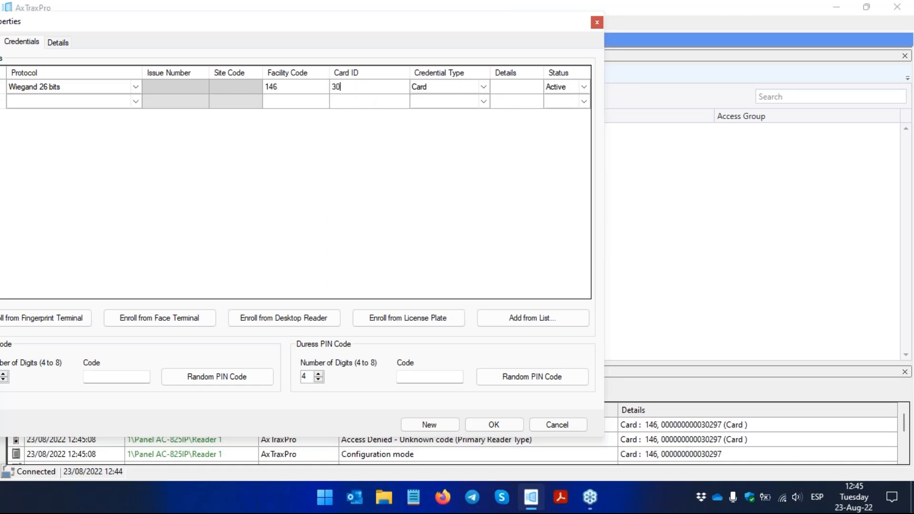
Step: Save the new user and set the user's access group to Master
click(488, 423)
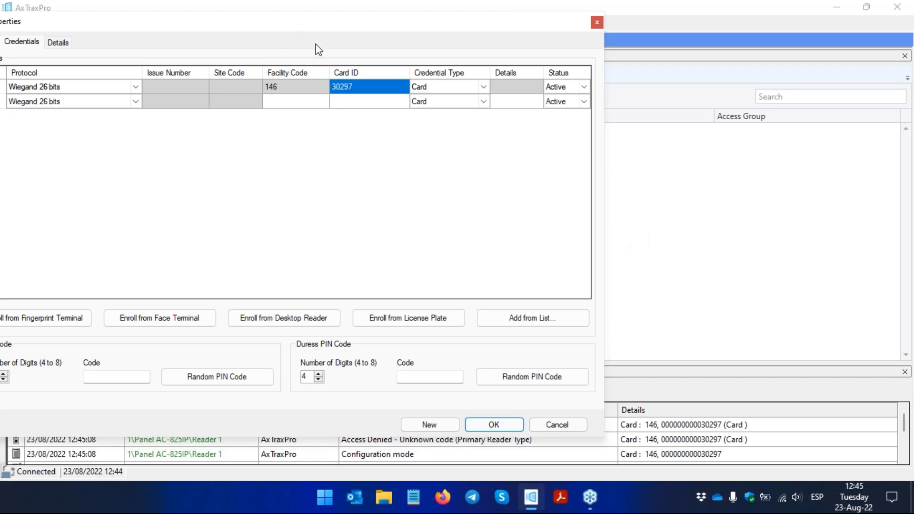
click(489, 426)
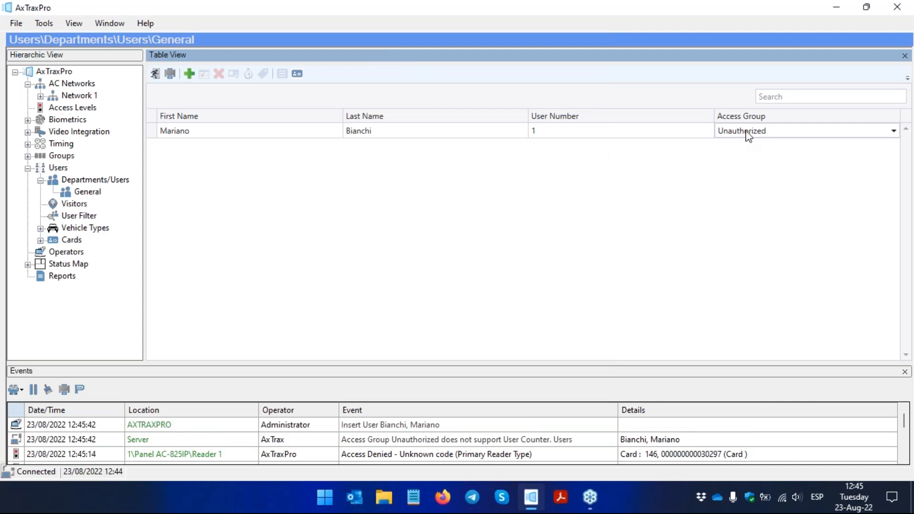
click(776, 135)
click(775, 148)
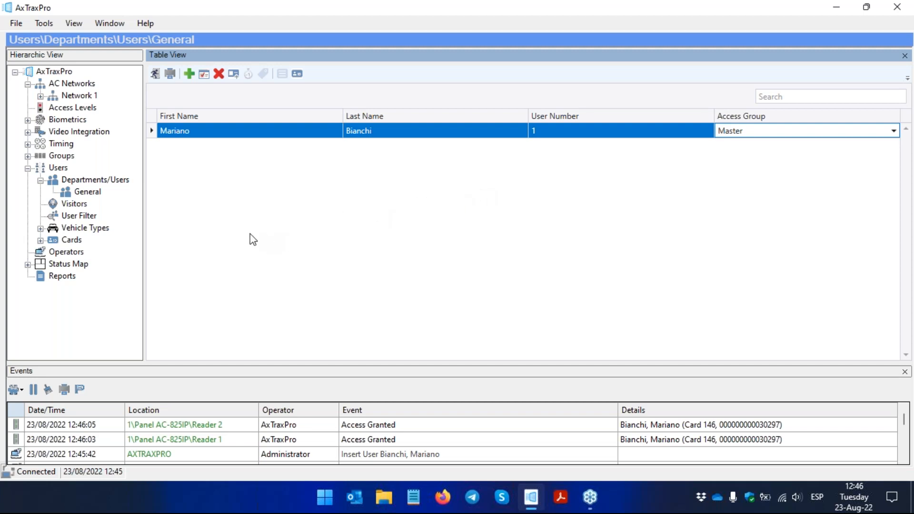
Step: Start a new operator and enable Web client access for it
click(79, 254)
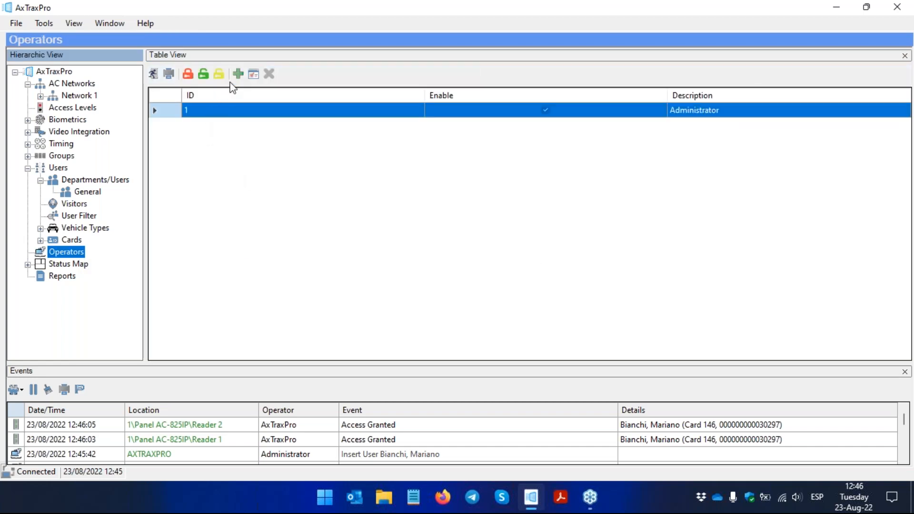
click(238, 74)
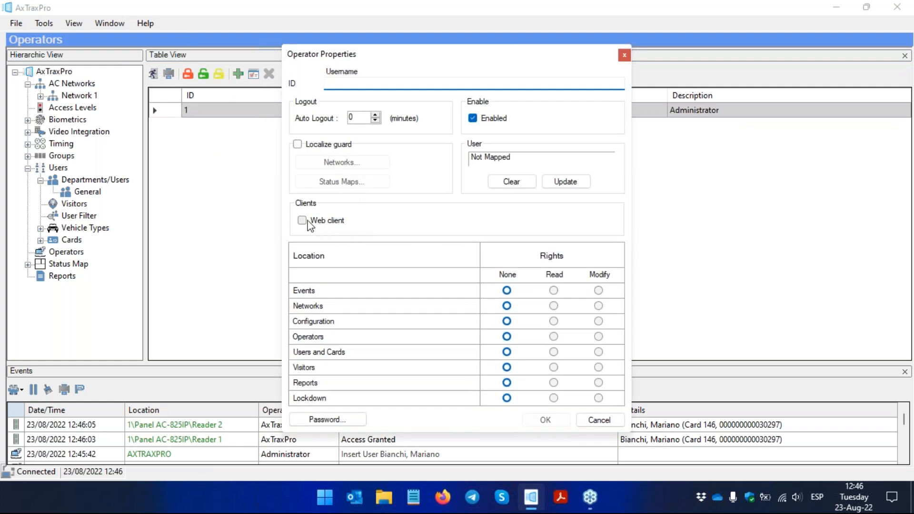
click(303, 220)
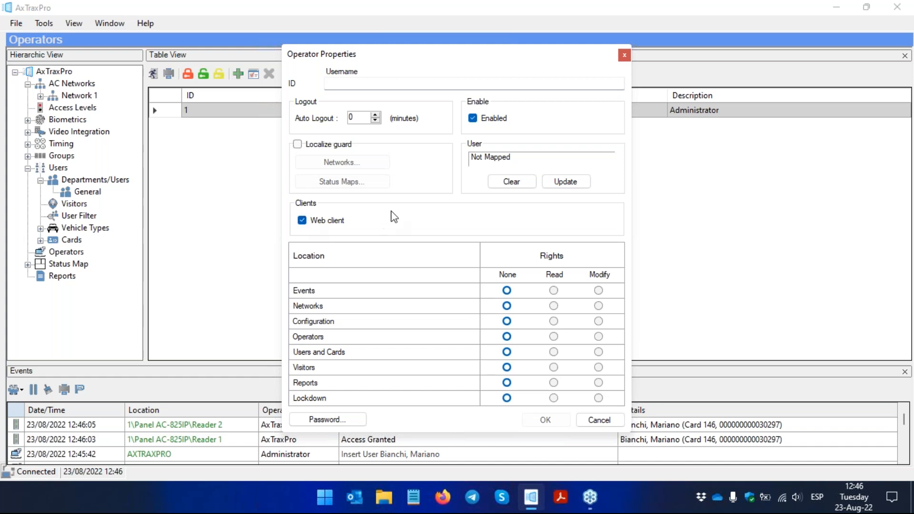
click(901, 52)
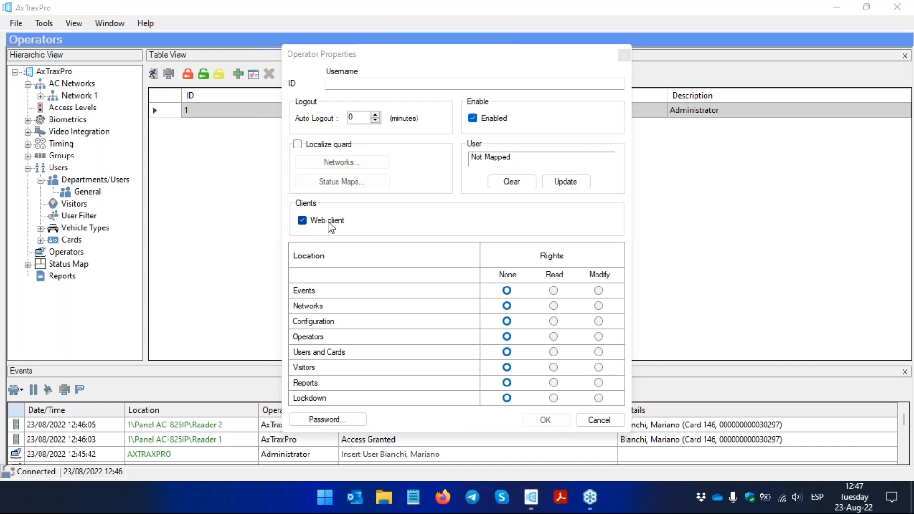
Step: Enter the operator's e-mail address as the username and set Auto Logout to 10 minutes
click(370, 83)
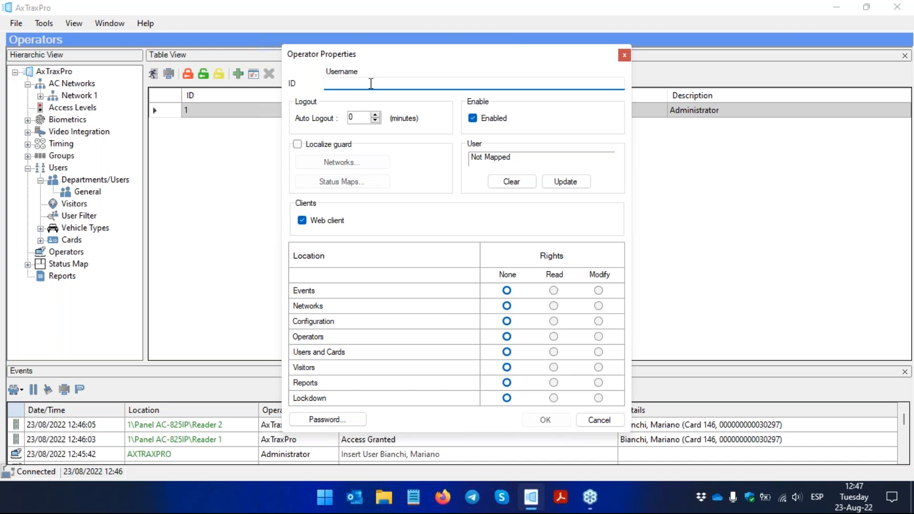
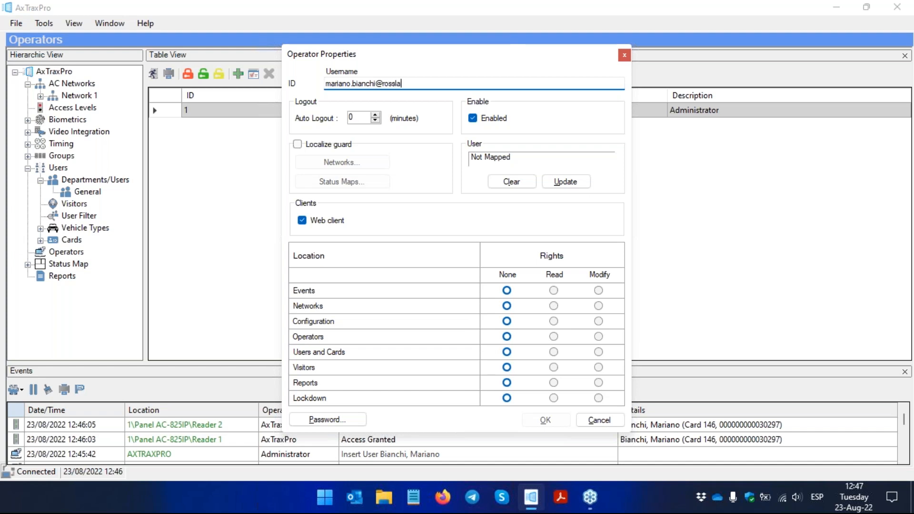
double_click(352, 117)
text(10)
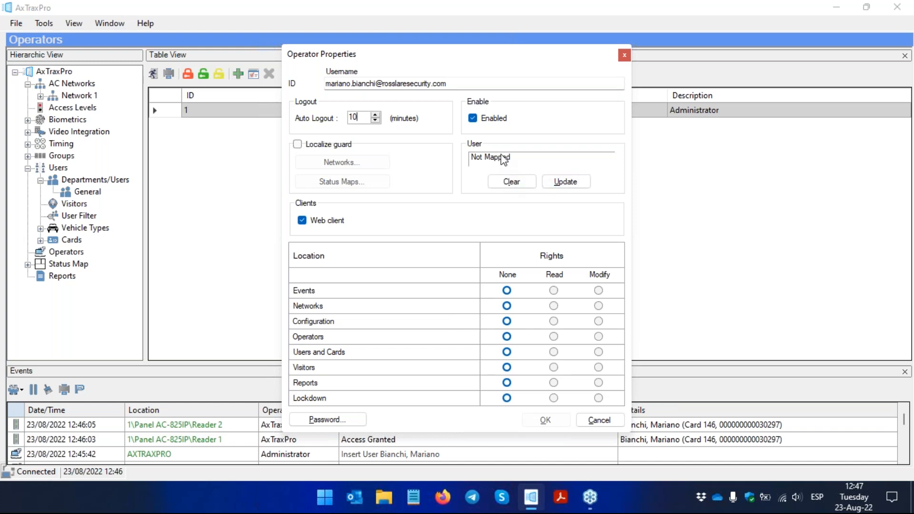
Step: Map the operator to the existing user of the General department
click(557, 186)
click(454, 153)
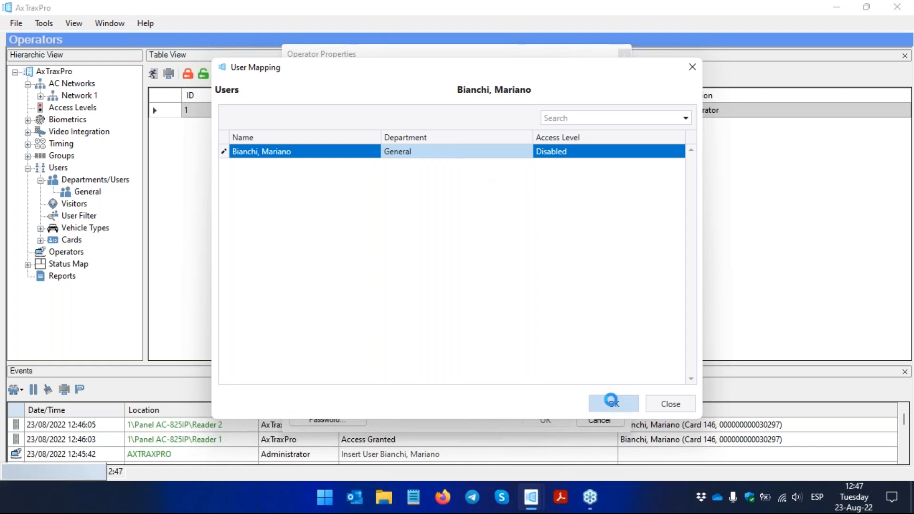
click(613, 403)
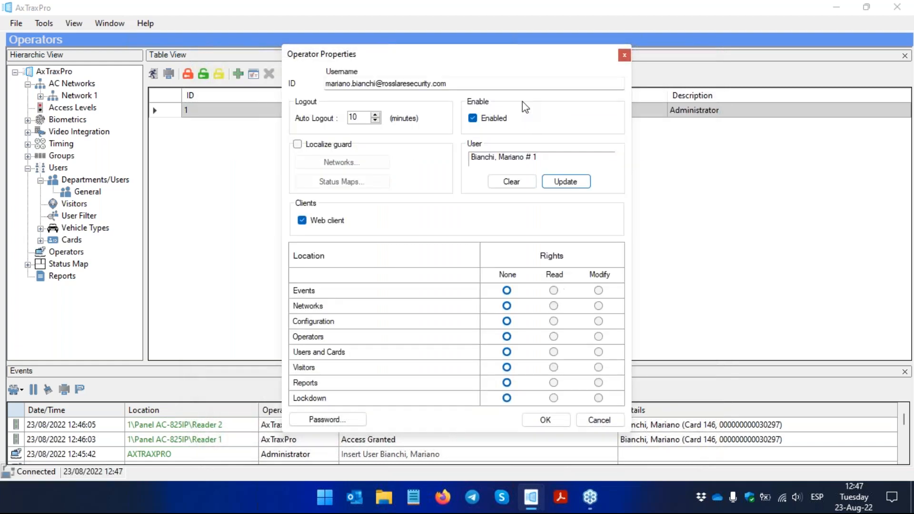
Step: Grant the operator Modify rights for all locations, from Events and Networks through Reports and Lockdown
drag(518, 63, 436, 52)
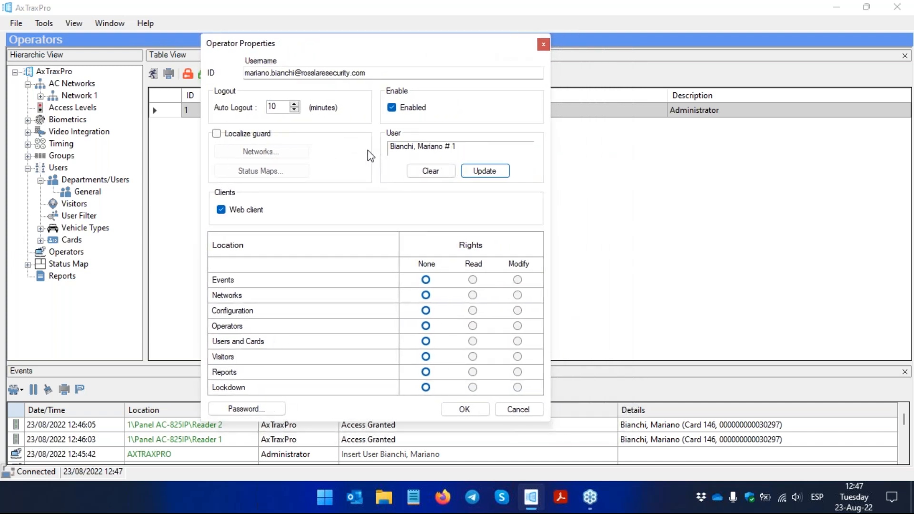
click(517, 280)
click(517, 294)
click(518, 310)
click(517, 326)
click(517, 341)
click(517, 356)
click(517, 372)
click(517, 387)
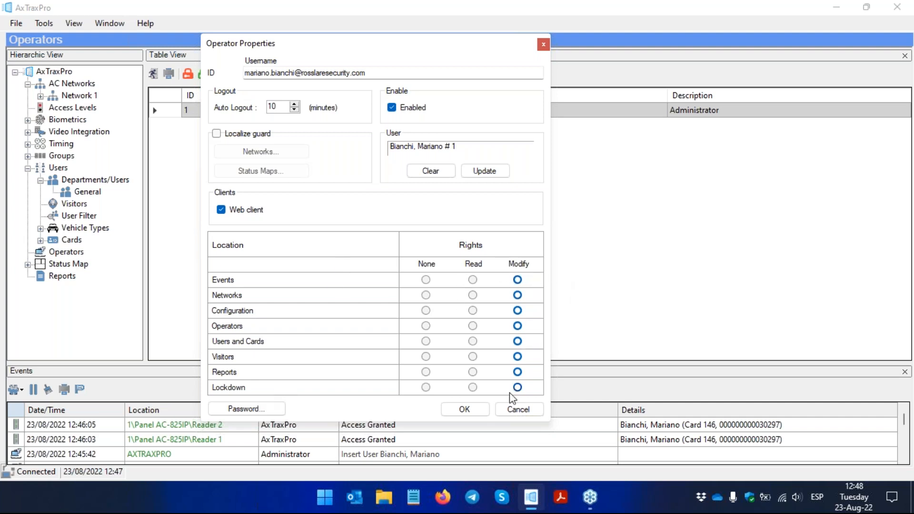
Step: Enter and confirm the operator's password, and save the new operator
click(263, 410)
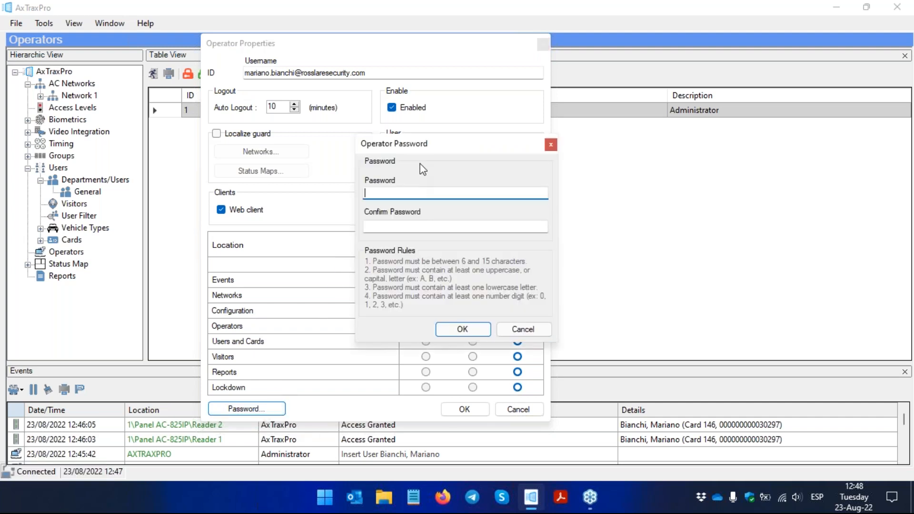
drag(430, 148, 412, 147)
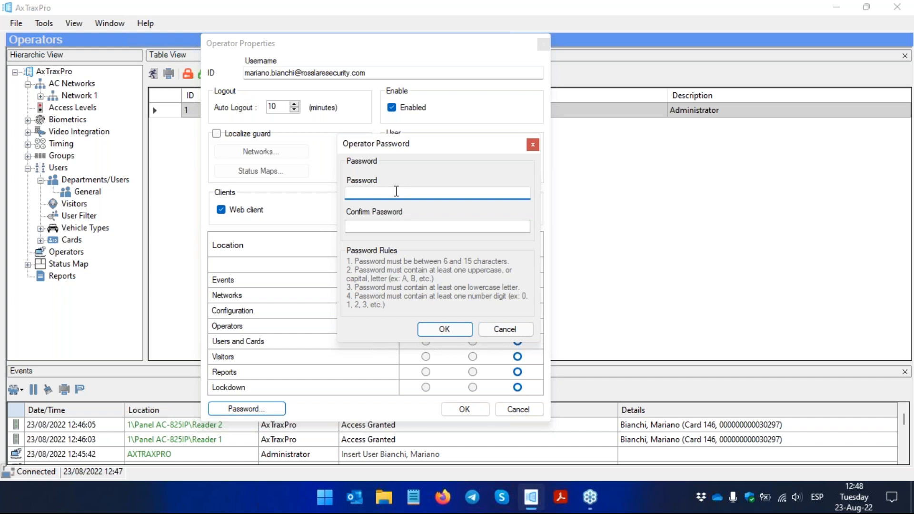
text(**********)
key(Tab)
text(**********)
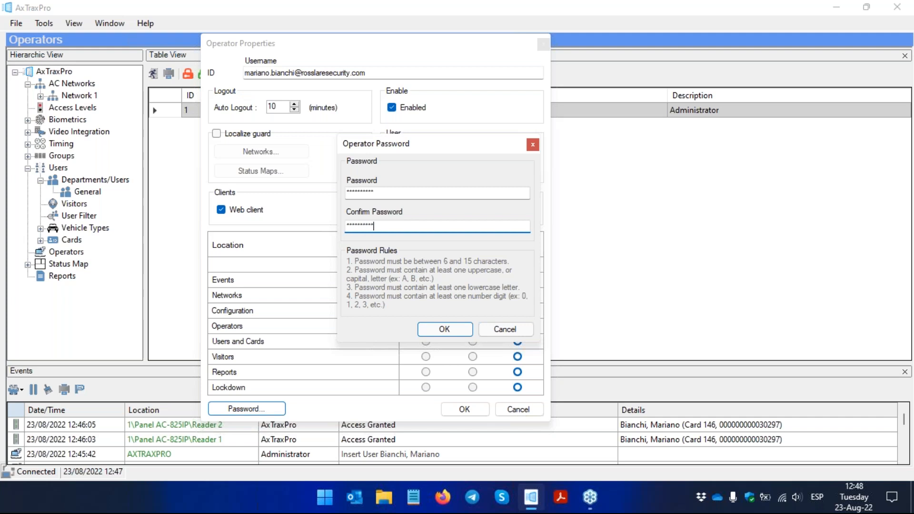
click(442, 333)
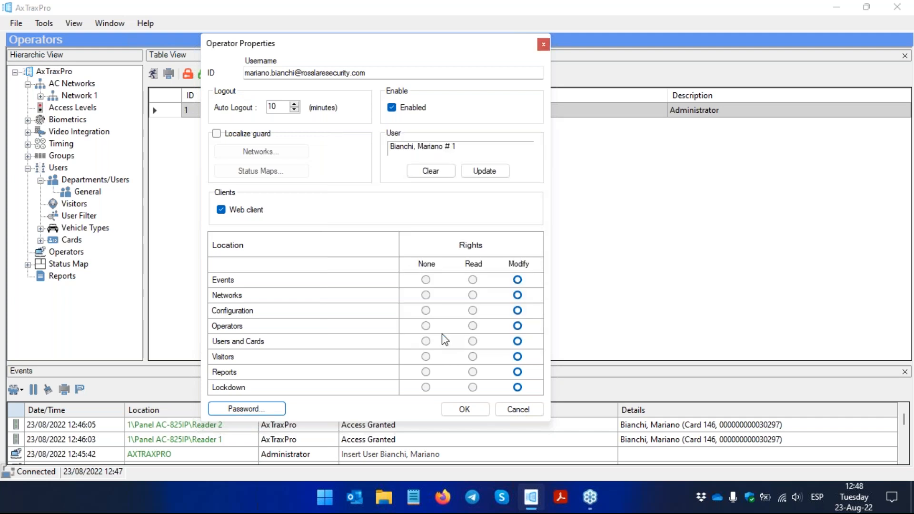
click(463, 410)
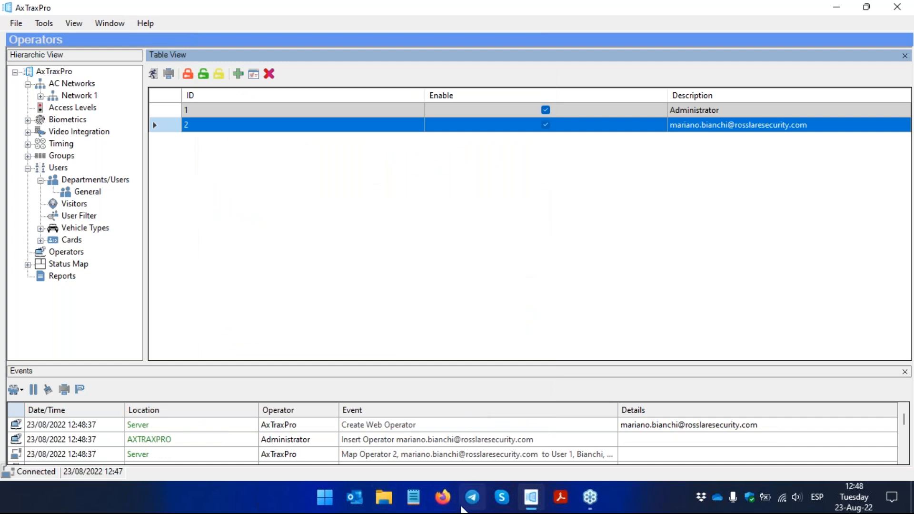
Step: Switch to Firefox and open the AxTraxPro web client at axtraxpro:3000
click(442, 497)
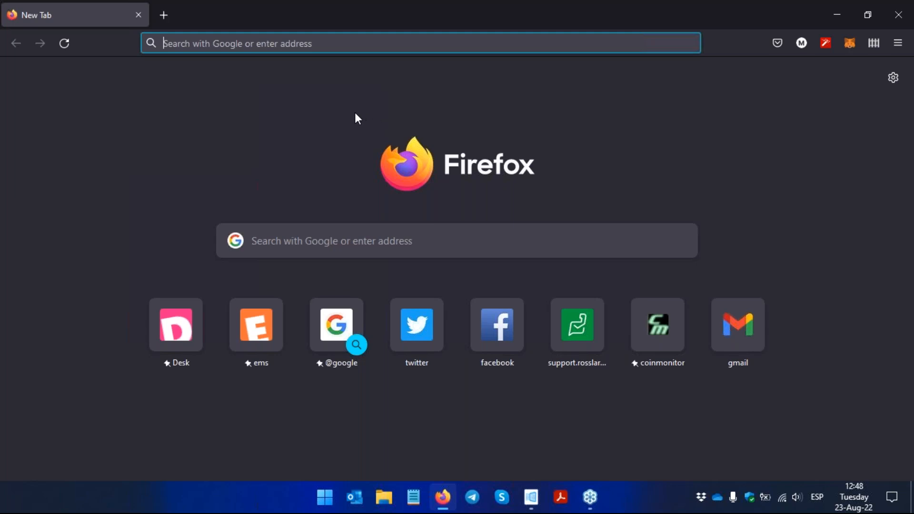
click(318, 43)
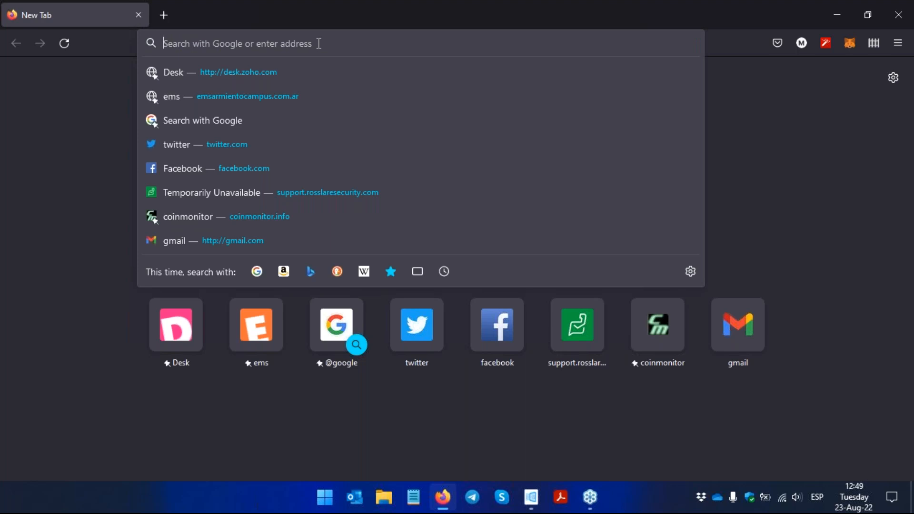
text(axt)
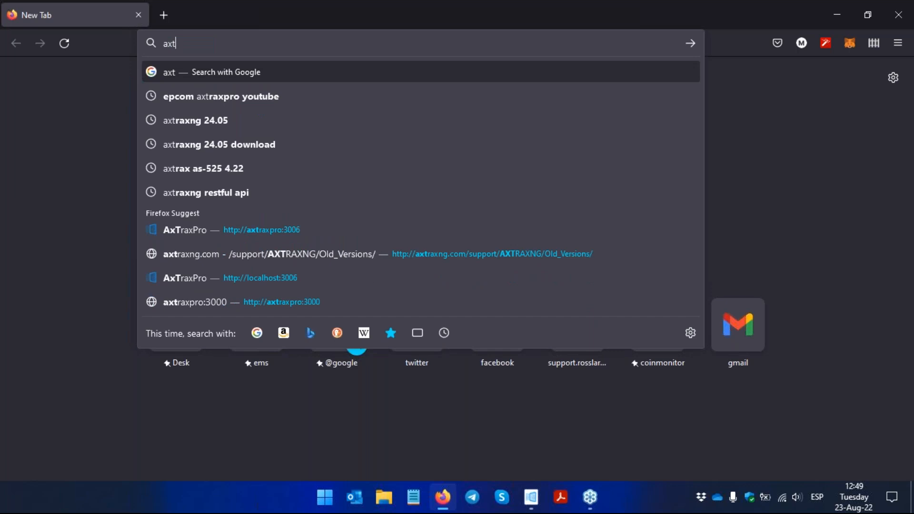
key(Down)
key(Down)
key(Down)
key(Down)
key(Down)
key(Down)
key(Down)
key(Down)
key(Down)
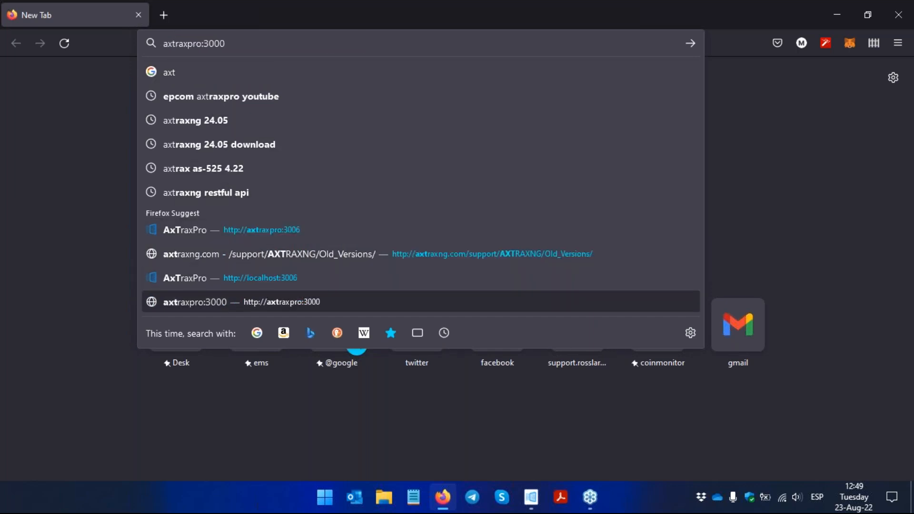
key(Return)
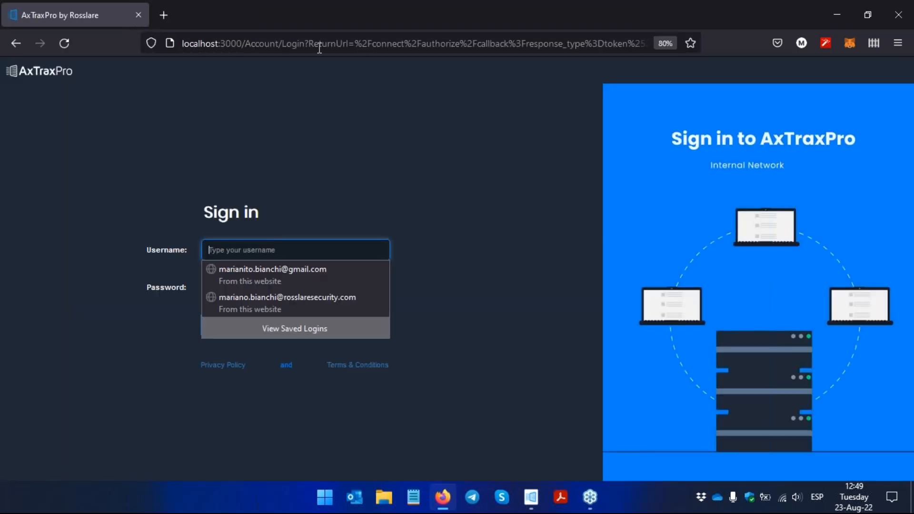
Step: Try to sign in with the operator's saved company e-mail and its stored password
click(440, 161)
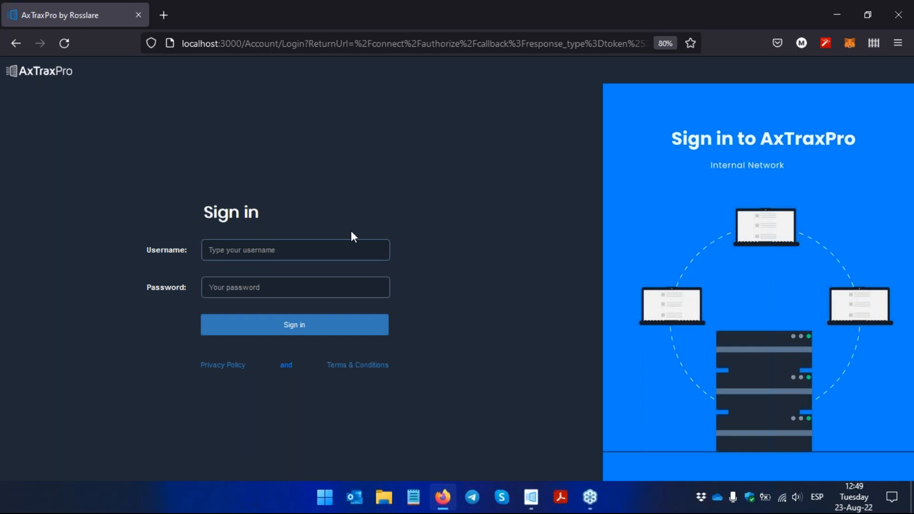
click(300, 247)
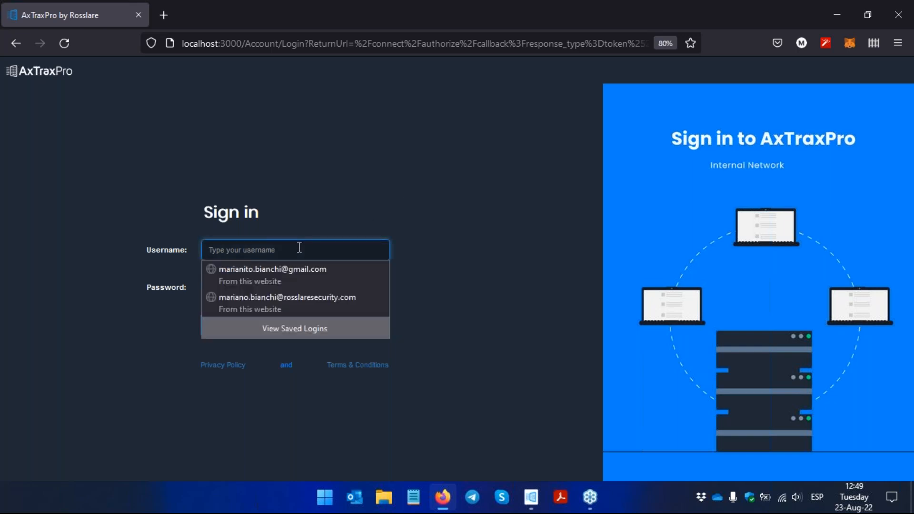
click(334, 307)
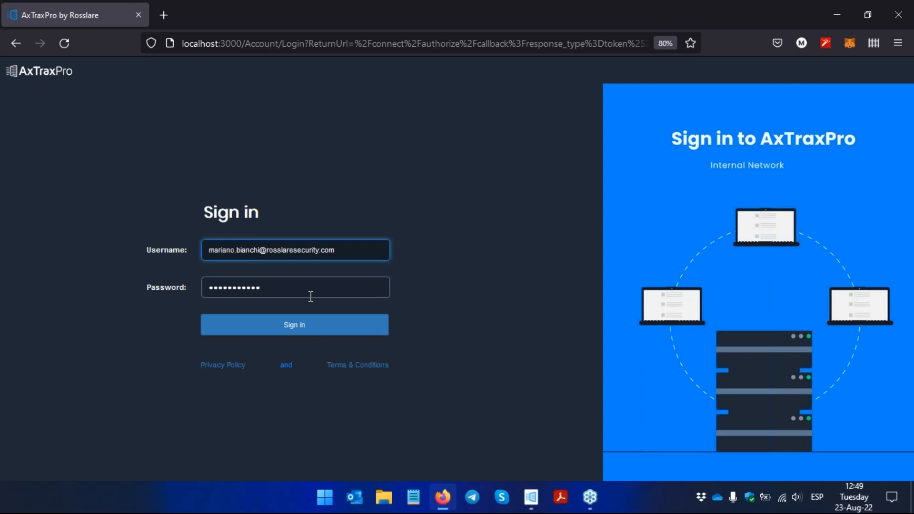
click(381, 326)
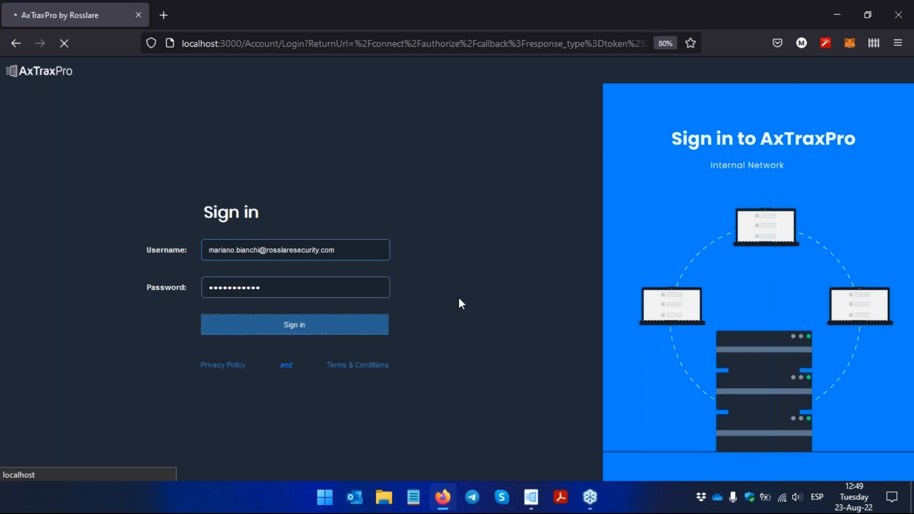
Step: Enter the operator's account password again, sign in, and update the login saved in the browser
key(Tab)
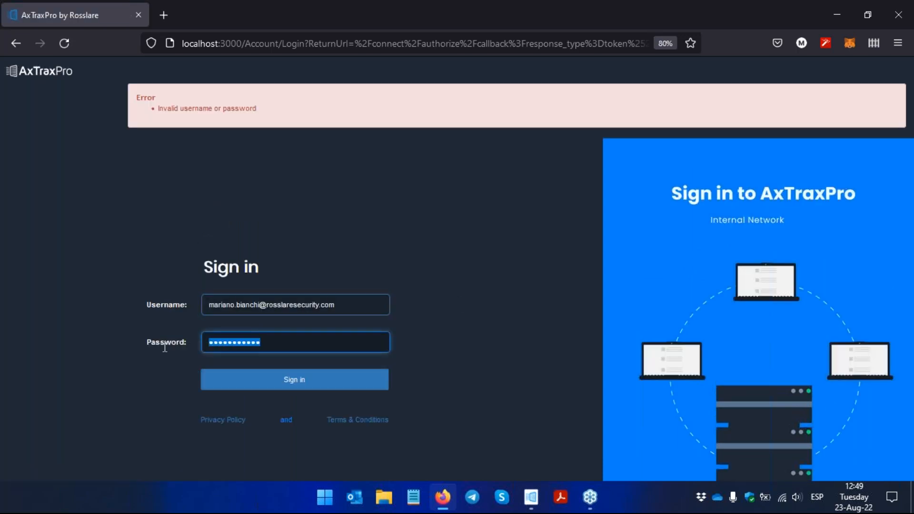
text(•••••••••••)
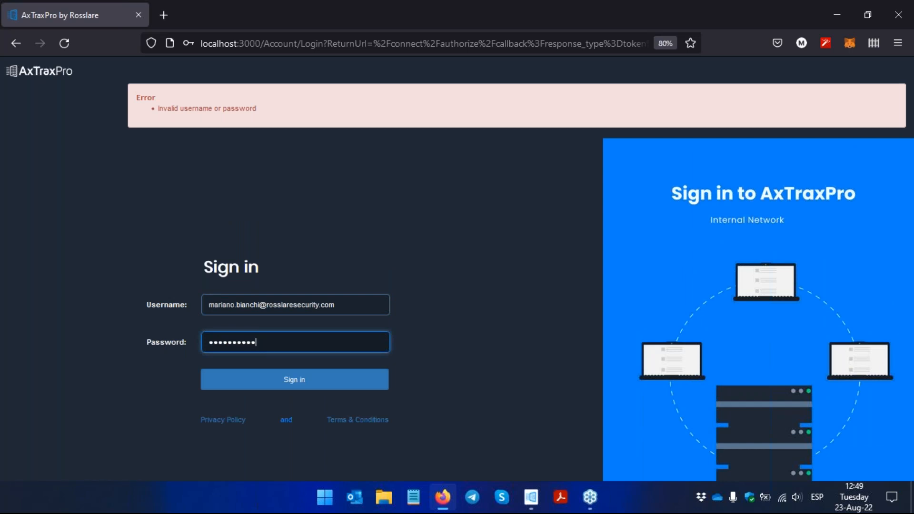
key(Return)
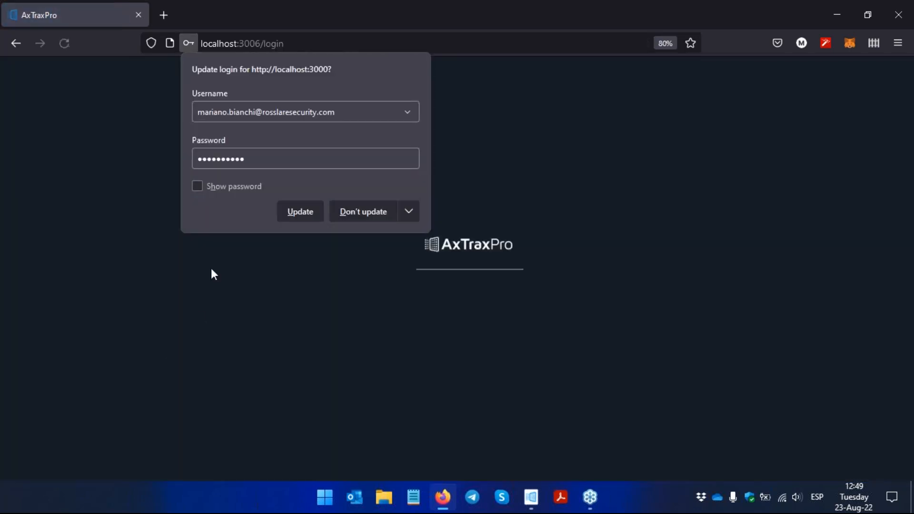
click(284, 218)
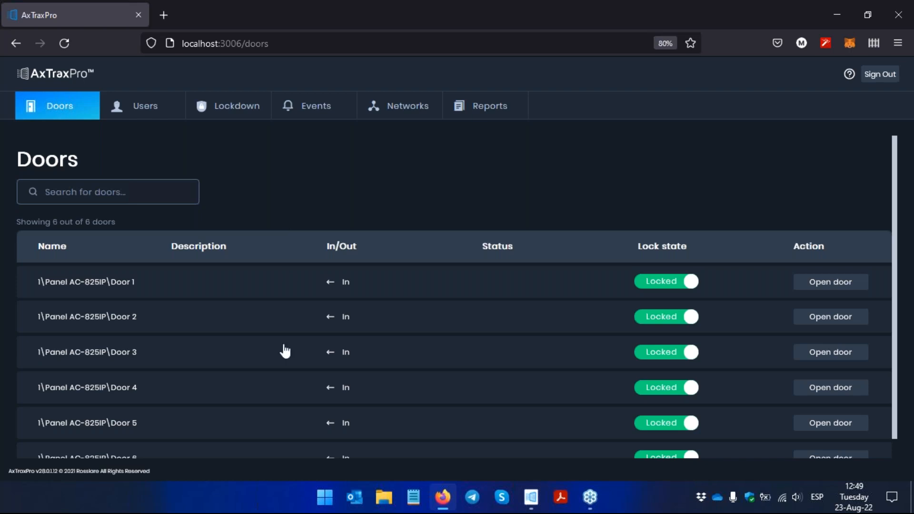
Step: Unlock Door 1 of Panel AC-825IP for unlimited time and lock it again
scroll(299, 404, down, 1)
scroll(304, 401, down, 1)
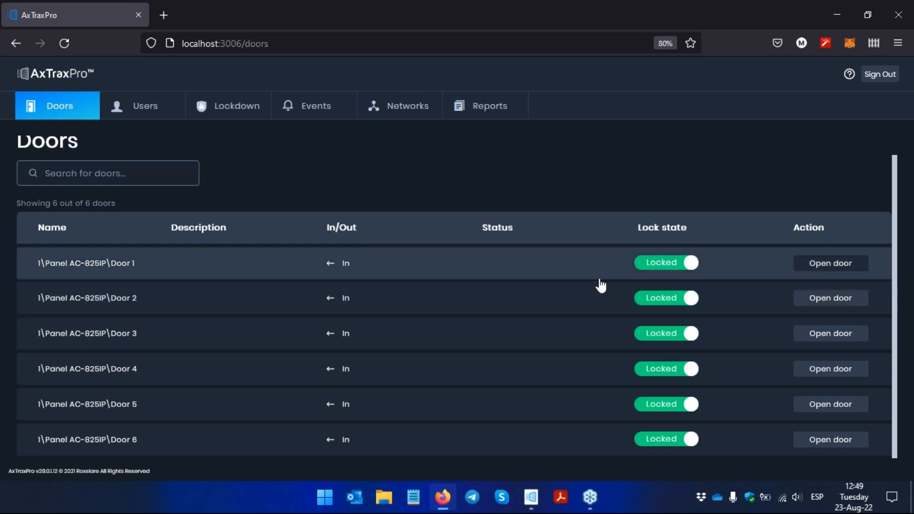
click(685, 264)
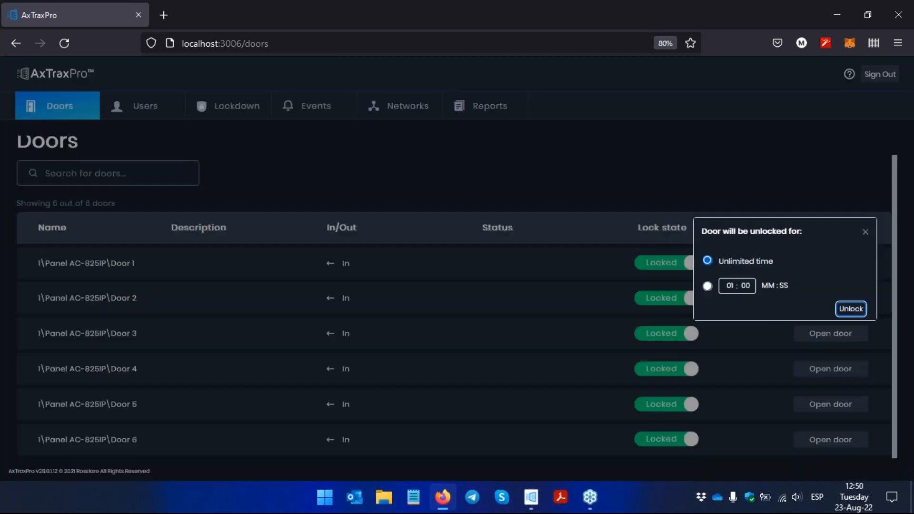
click(713, 45)
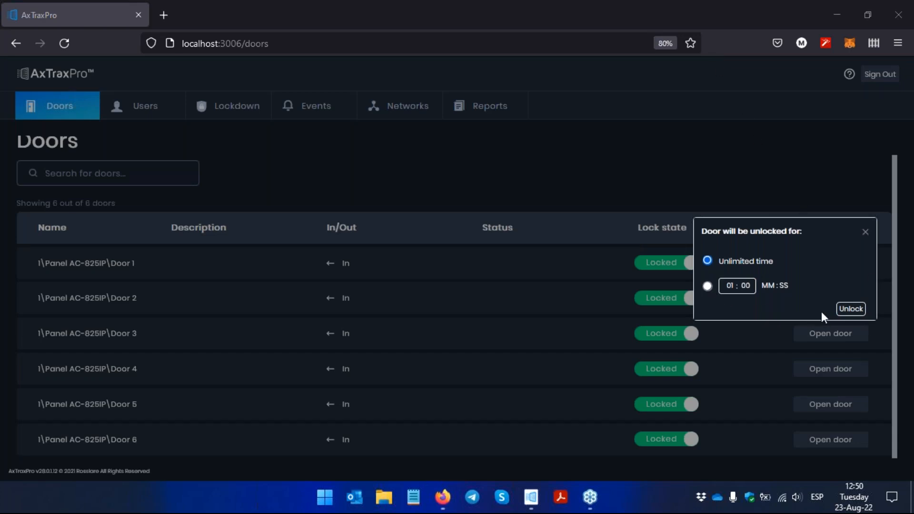
click(850, 308)
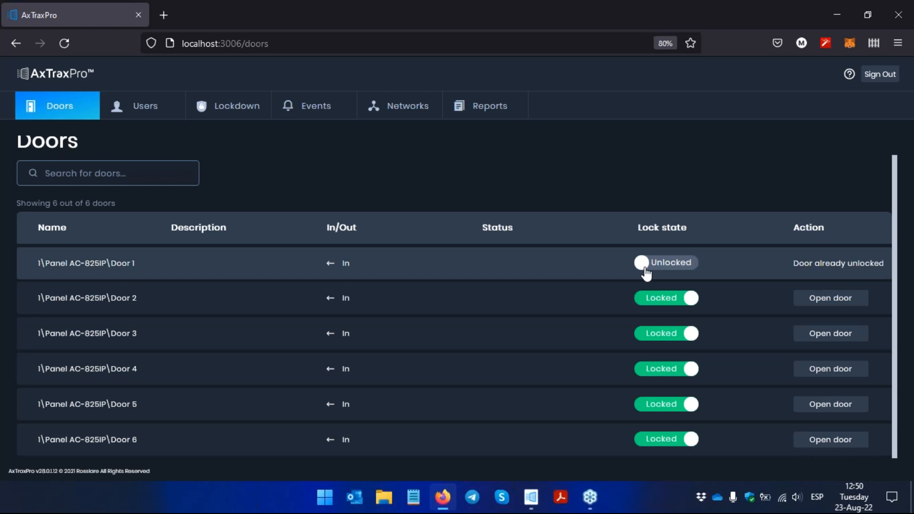
click(645, 269)
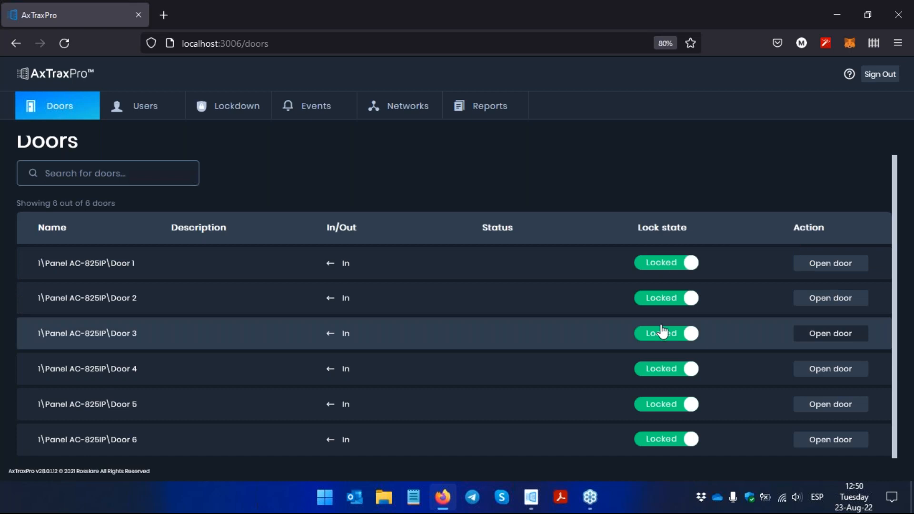
Step: Start a new ID holder in the General department, entering the first name and choosing the Master access group
click(147, 114)
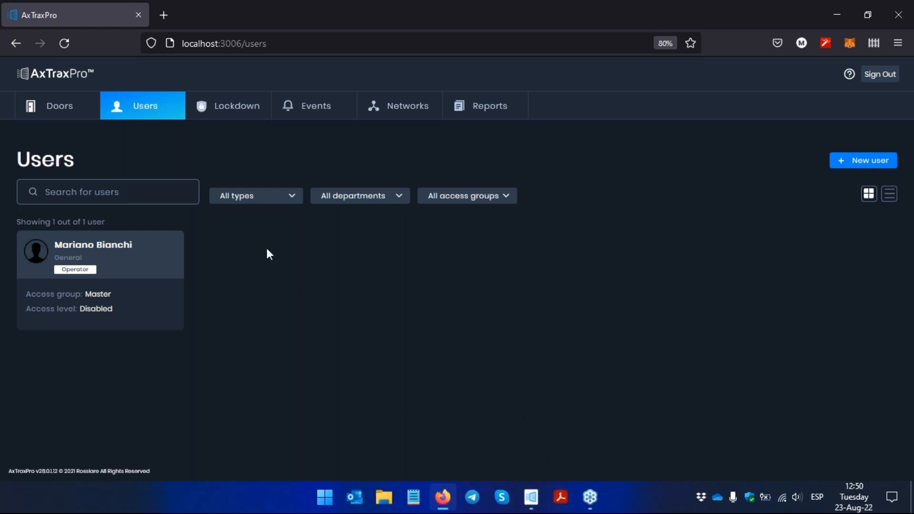
click(847, 165)
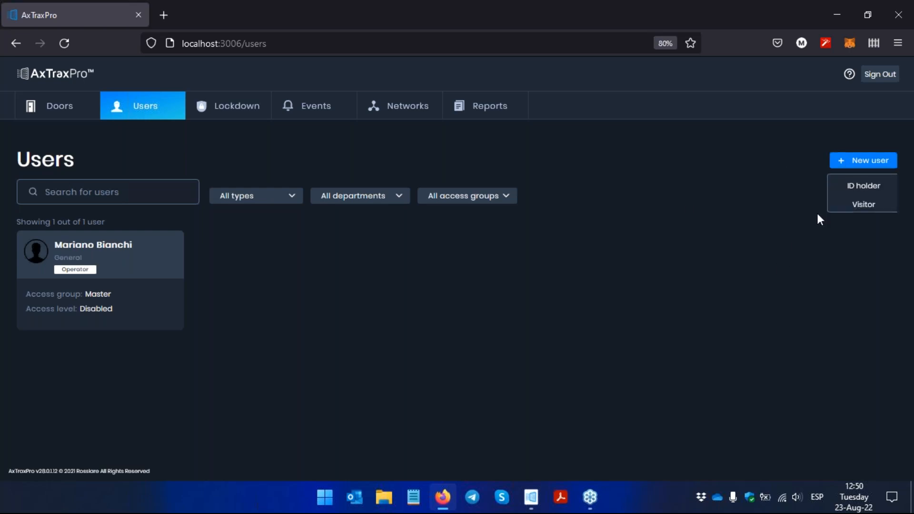
click(852, 199)
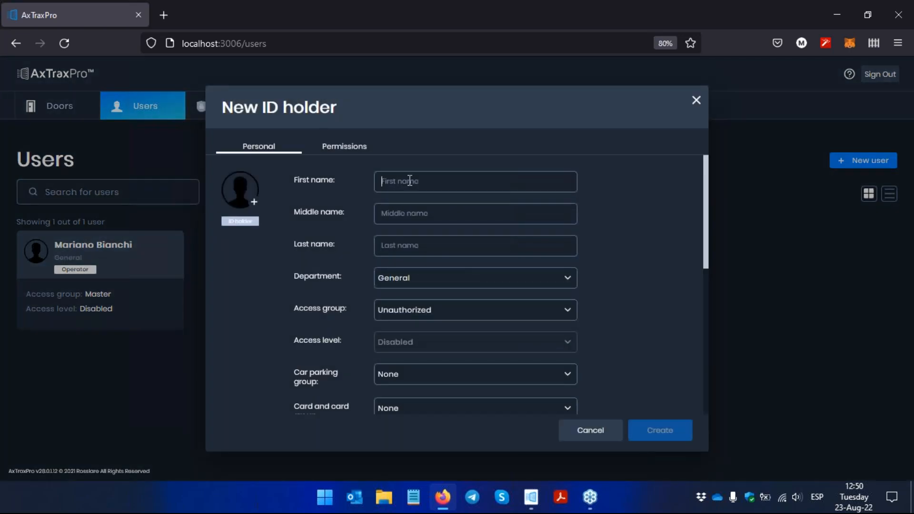
click(409, 181)
text(Rodolfo)
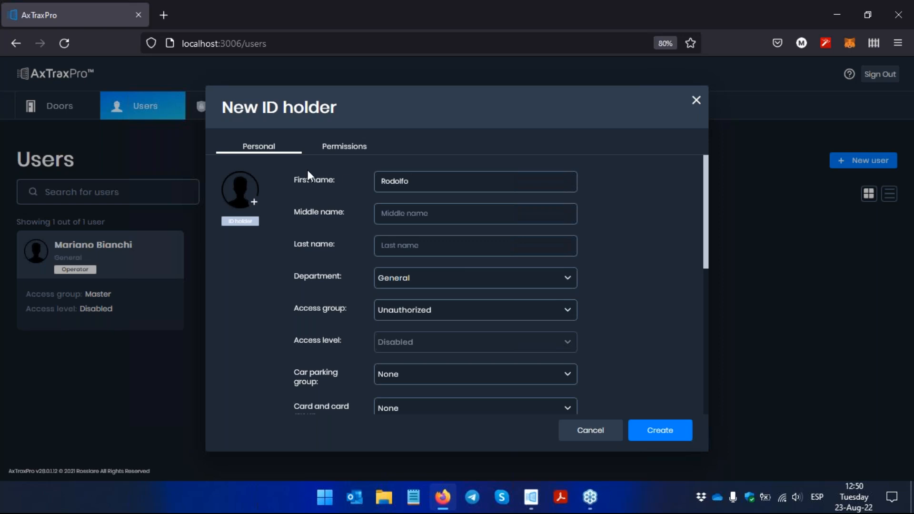
click(415, 317)
click(417, 333)
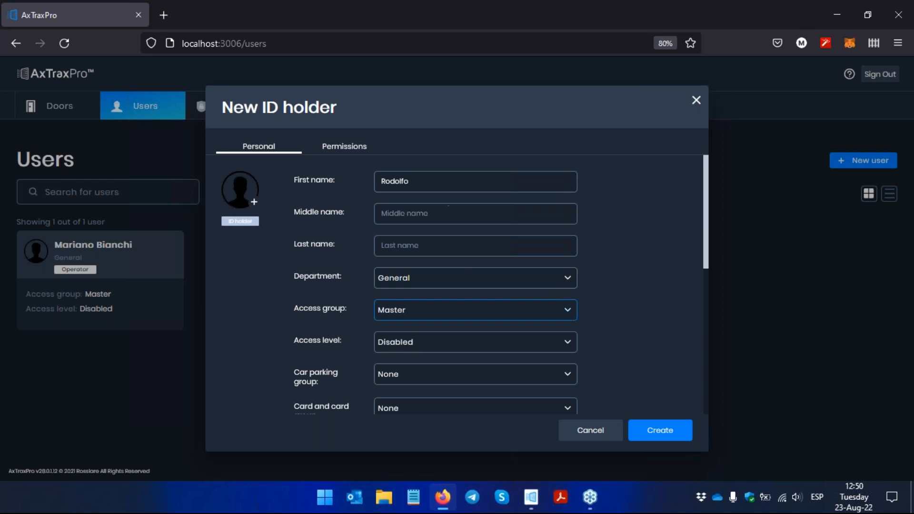
Step: Add a Wiegand 26 bits card credential to the ID holder with facility code 72, taken from the AxTraxPro desktop client's denied-access event
click(356, 149)
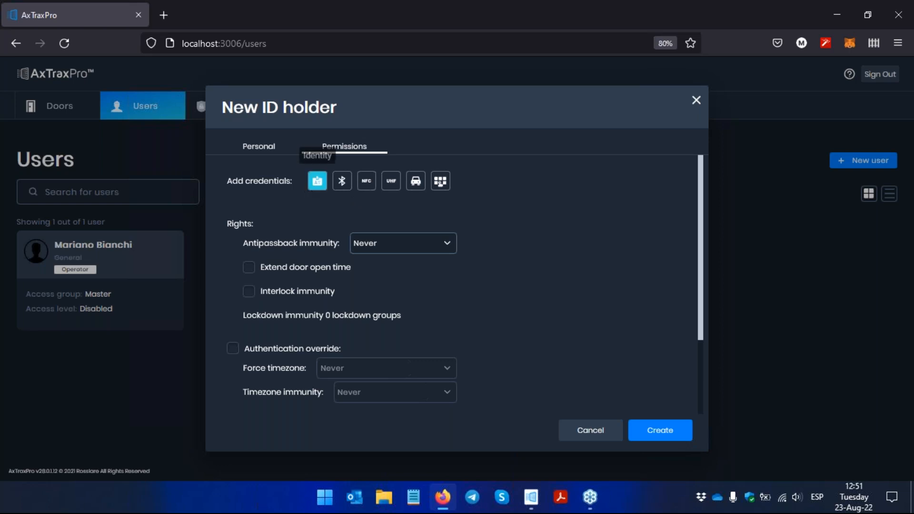
click(314, 184)
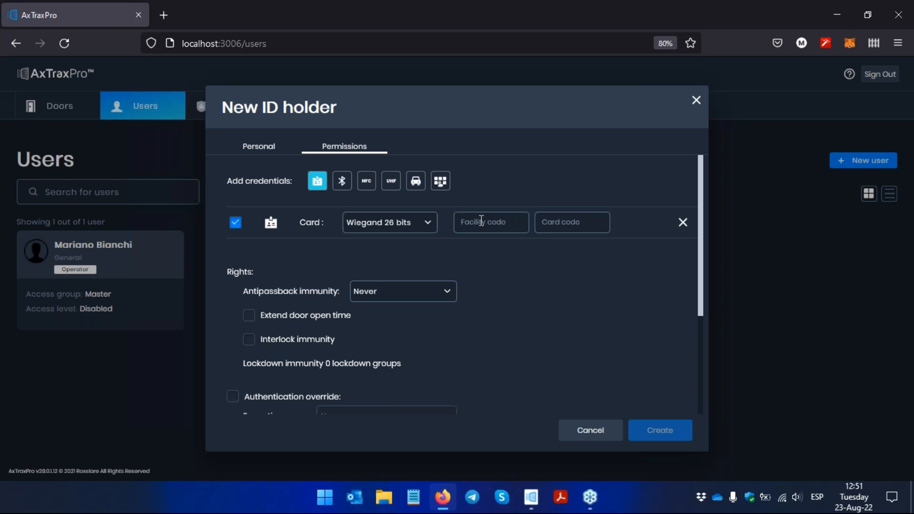
click(532, 503)
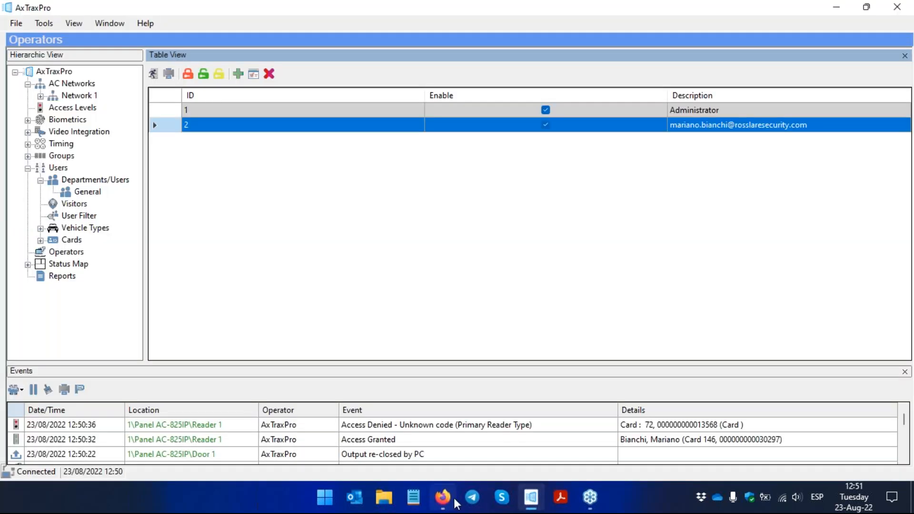
click(443, 497)
text(72)
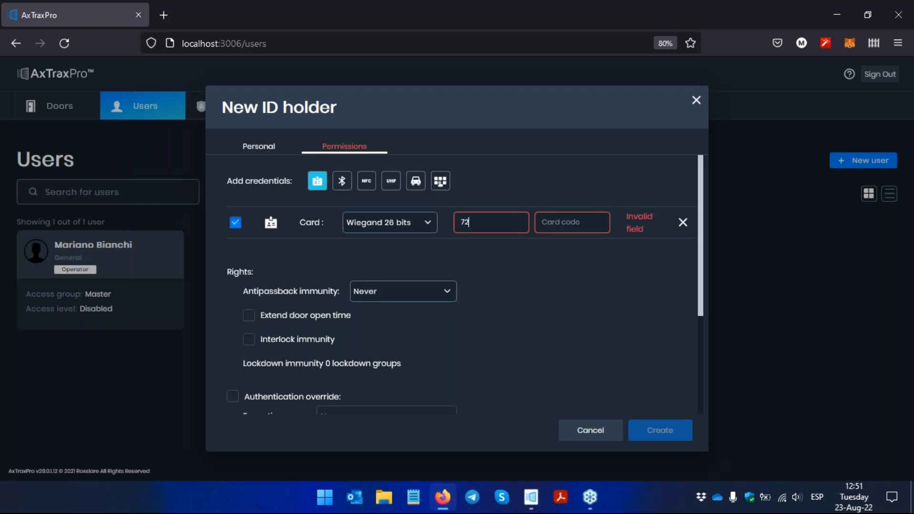
Step: Fill in the card code from the same denied-access event in the desktop client and create the ID holder in Firefox
click(529, 497)
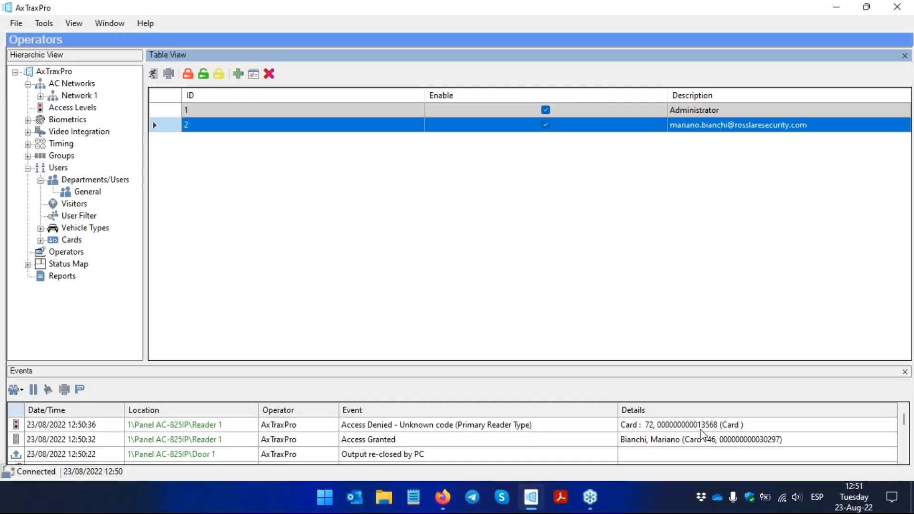
click(437, 505)
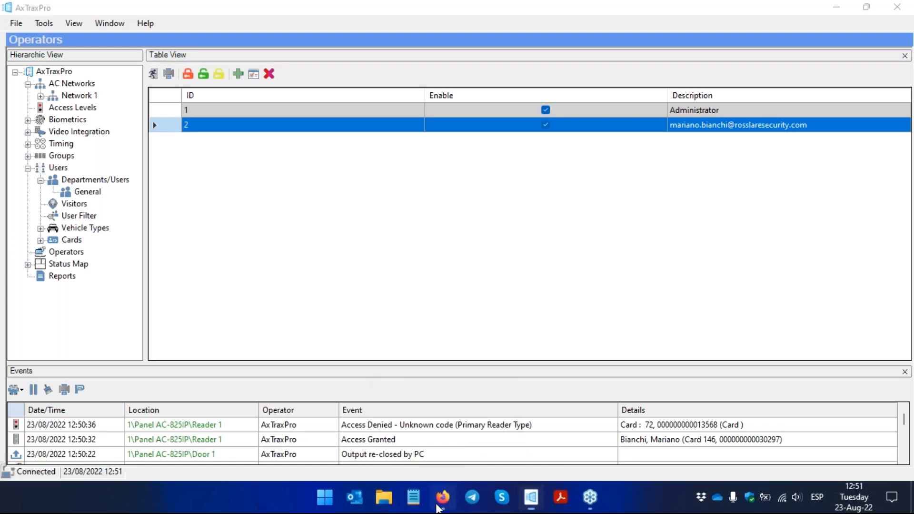
click(551, 221)
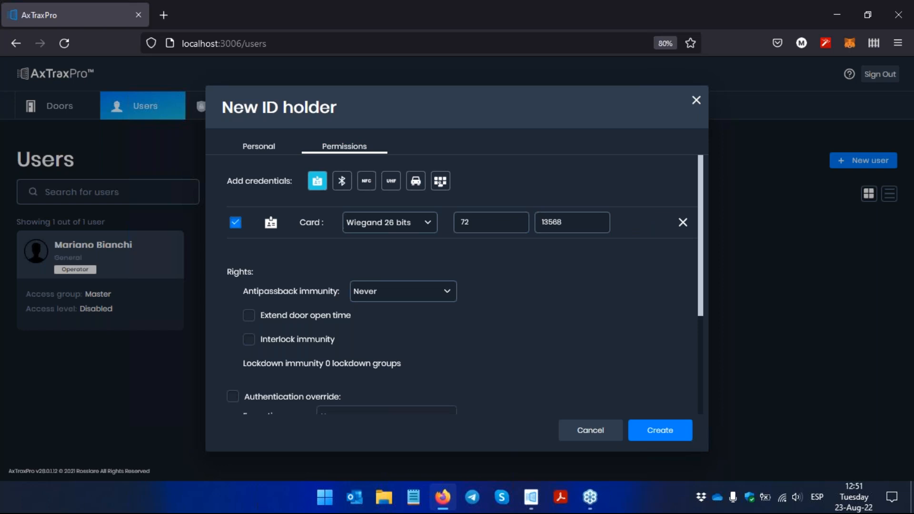
click(647, 441)
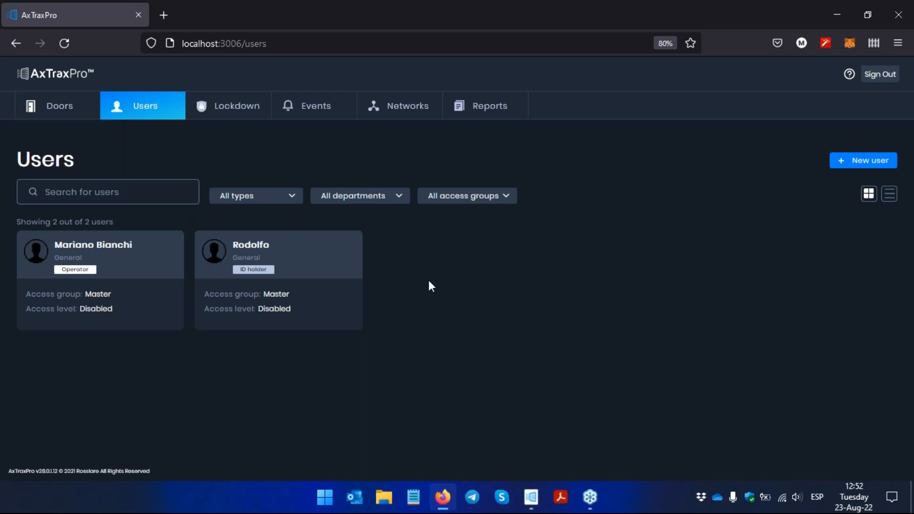
Step: Review the last hour's events and the "Who is been in today?" report, including its door and department filters
click(329, 119)
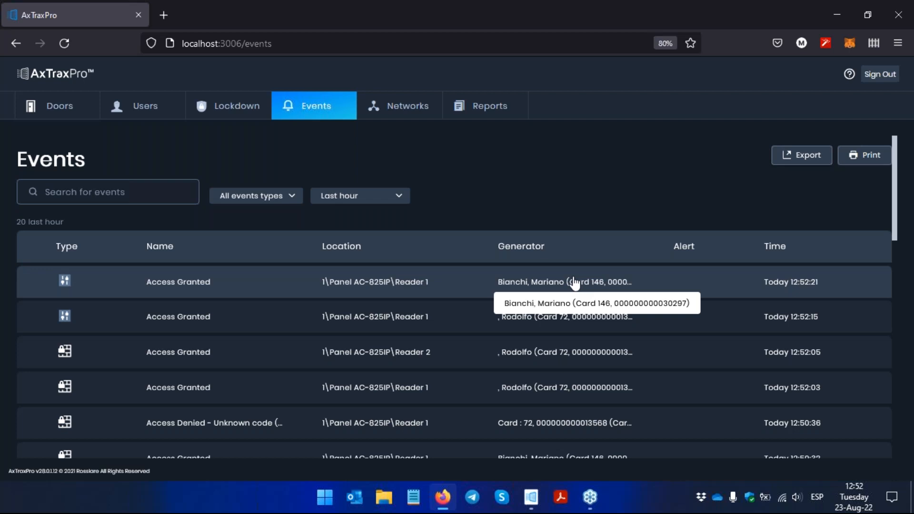
click(470, 113)
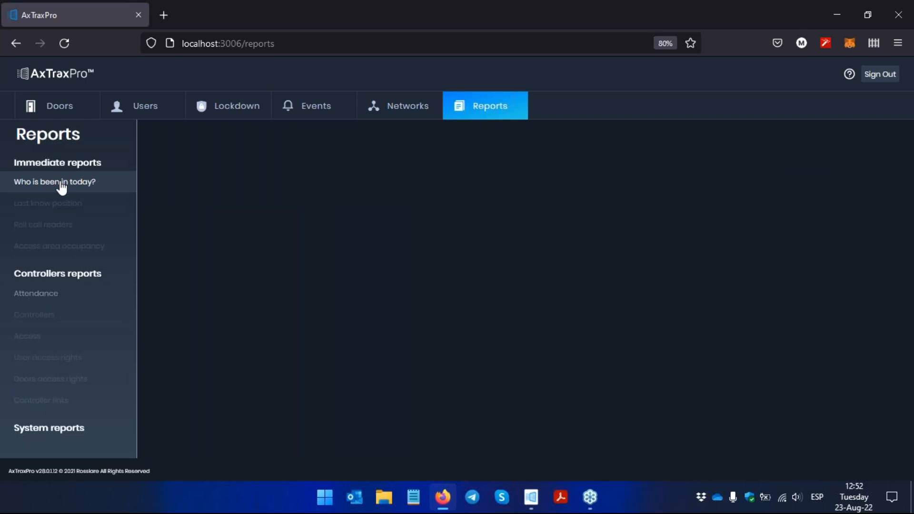
click(76, 184)
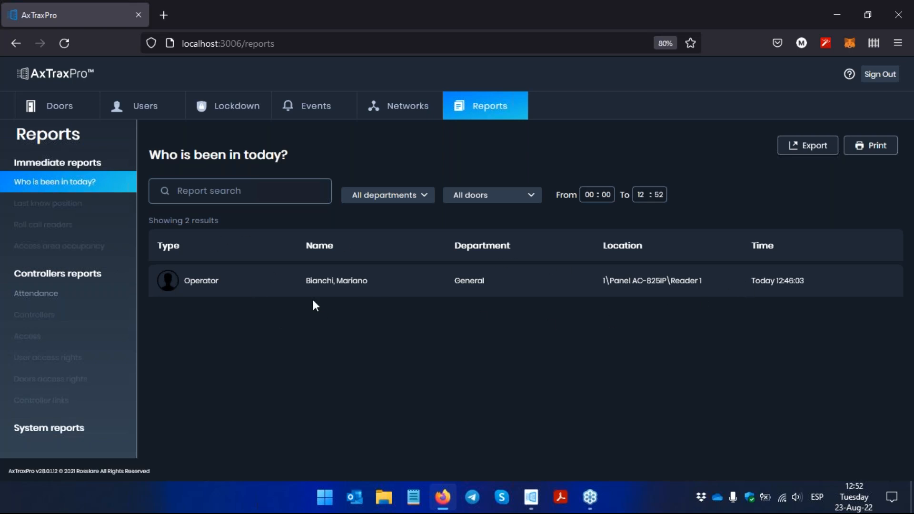
click(514, 197)
click(456, 243)
click(419, 200)
click(395, 212)
Step: Open the Attendance report for all departments and users in August and export it as PDF
click(46, 292)
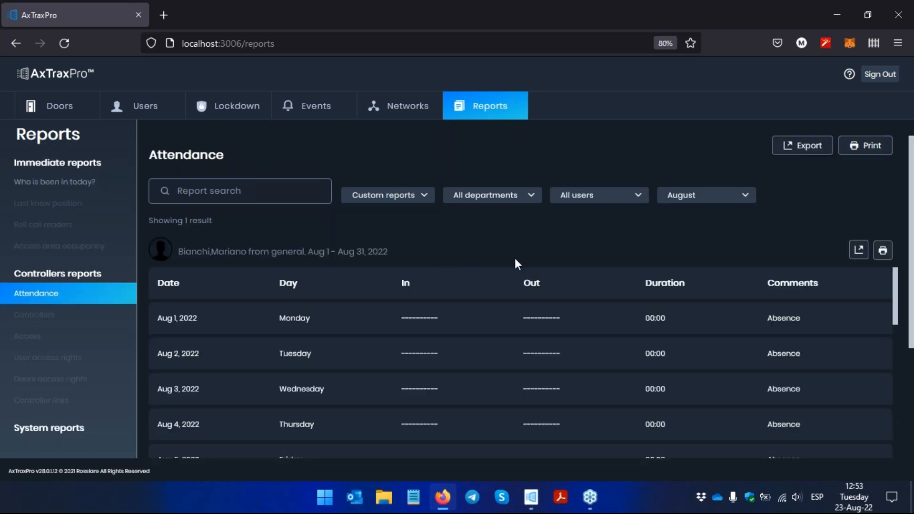
click(811, 144)
click(791, 224)
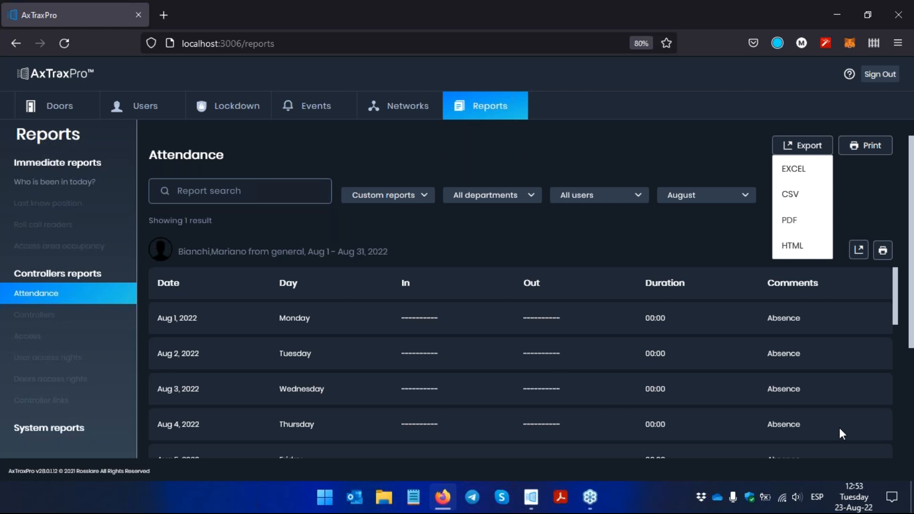
Step: Output the listed user's attendance as a PDF and look through its daily entries
click(854, 192)
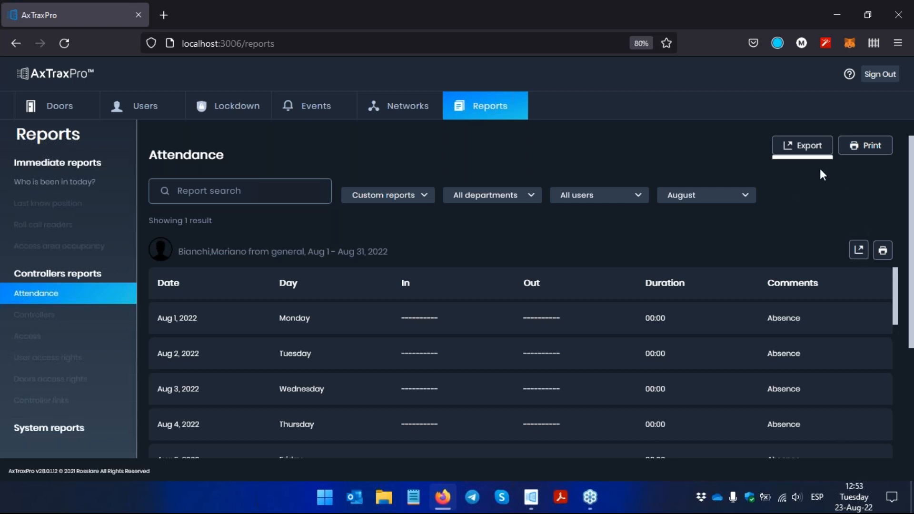
click(799, 155)
click(882, 254)
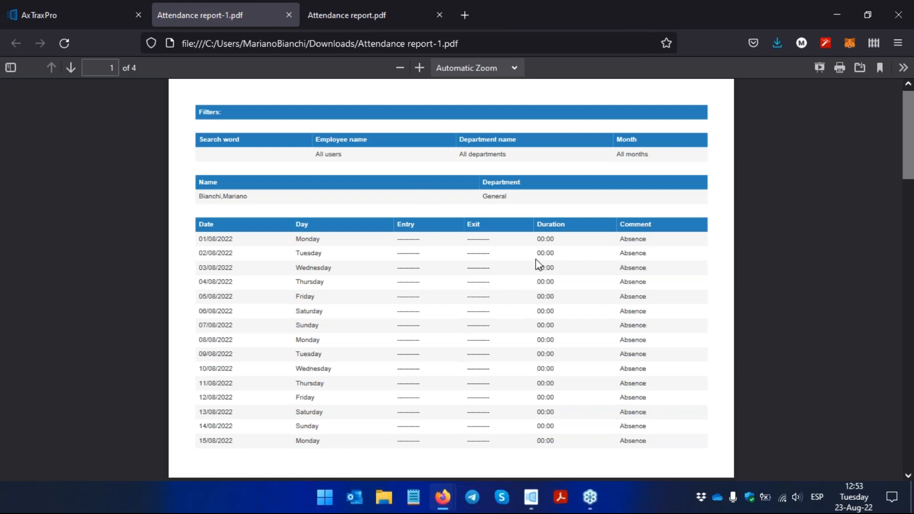
scroll(538, 263, down, 3)
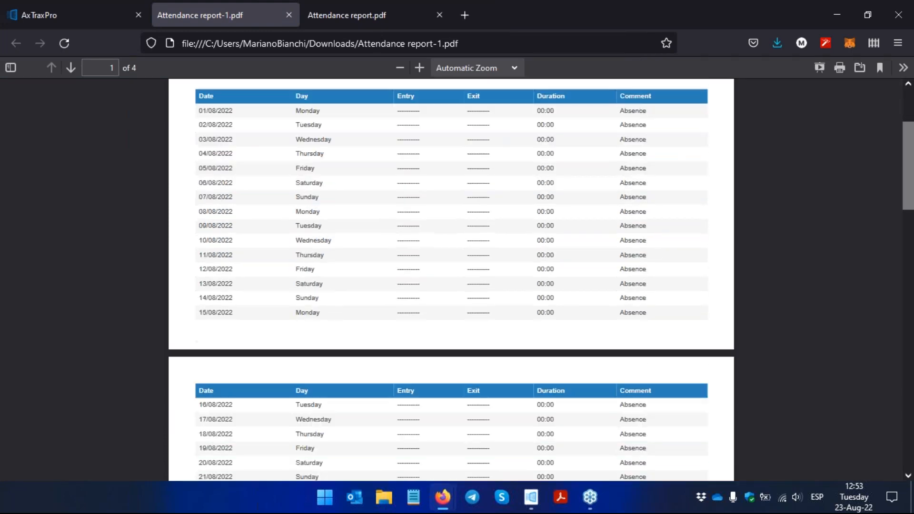
scroll(481, 257, up, 2)
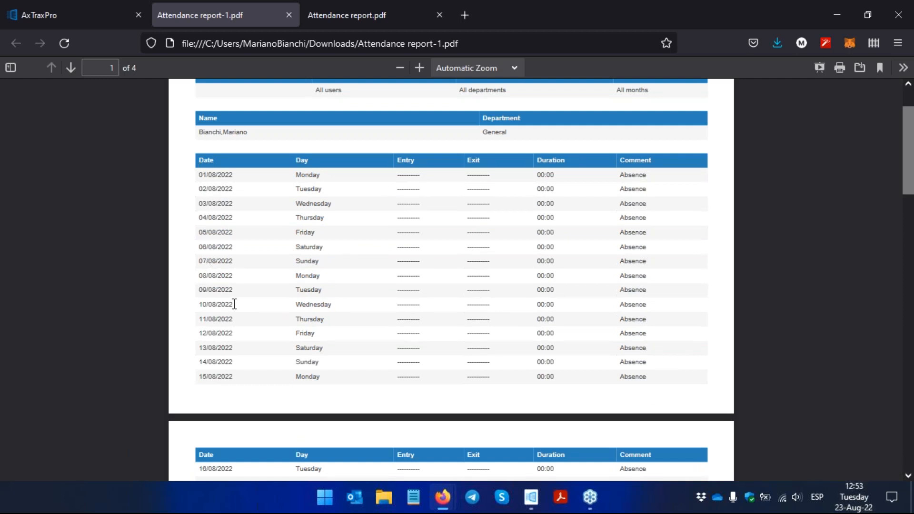
Step: Enlarge the attendance PDF to 110% and examine the daily entries for the second half of August
scroll(234, 304, down, 6)
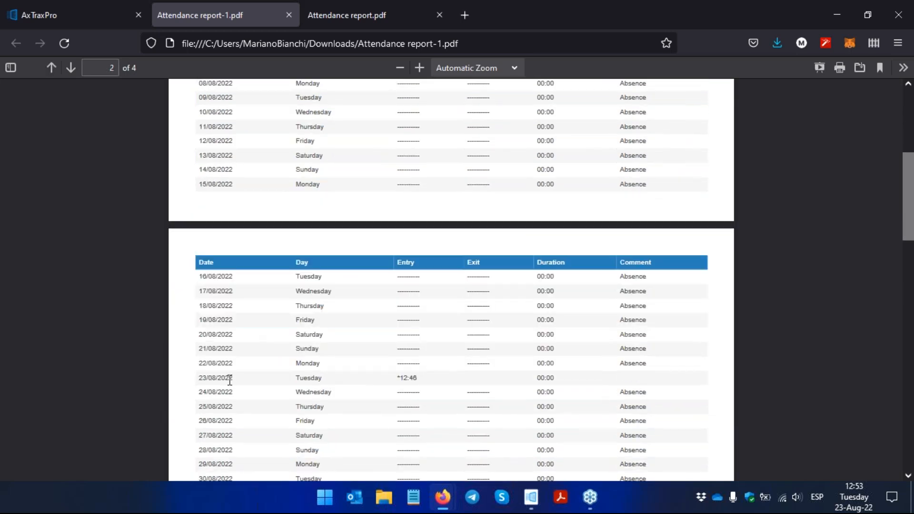
key(ctrl+plus)
key(ctrl+plus)
key(ctrl+plus)
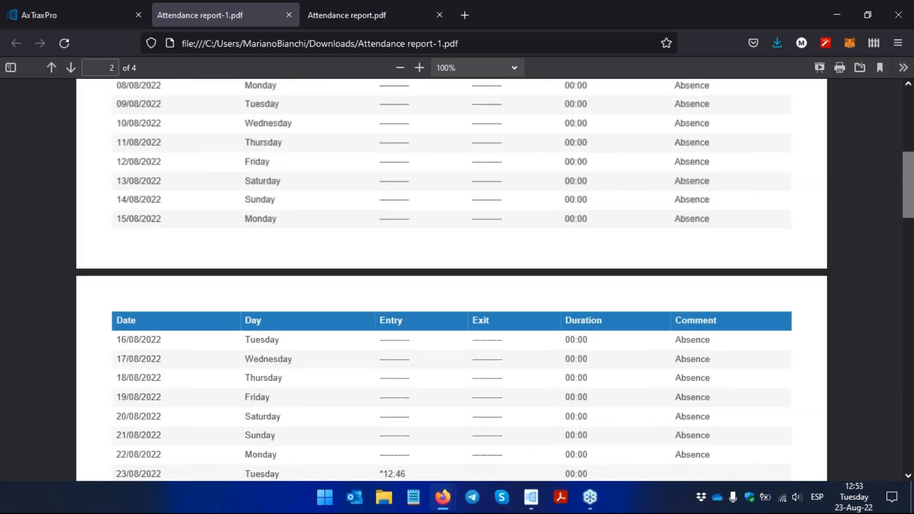
scroll(233, 380, down, 4)
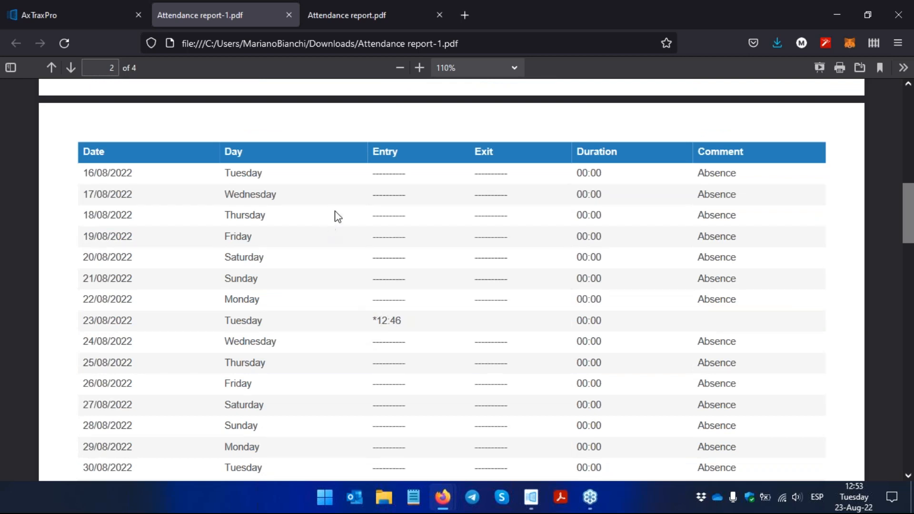
Step: Close both attendance PDFs, return to the "Who is been in today?" report and close all Firefox windows, including the print preview
click(382, 19)
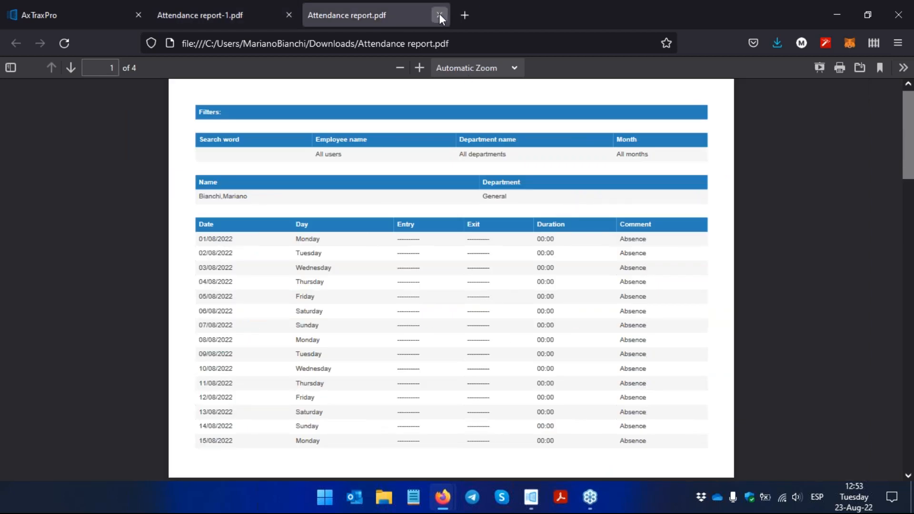
click(439, 15)
click(286, 15)
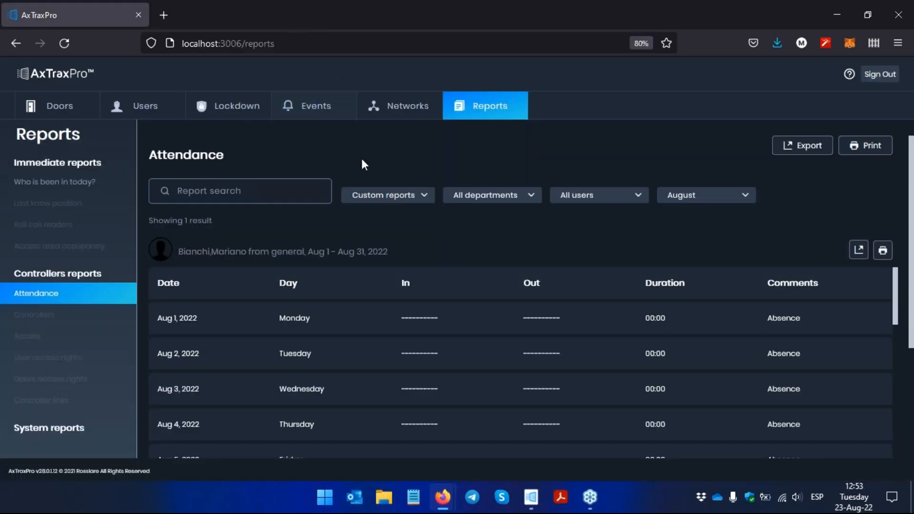
click(119, 196)
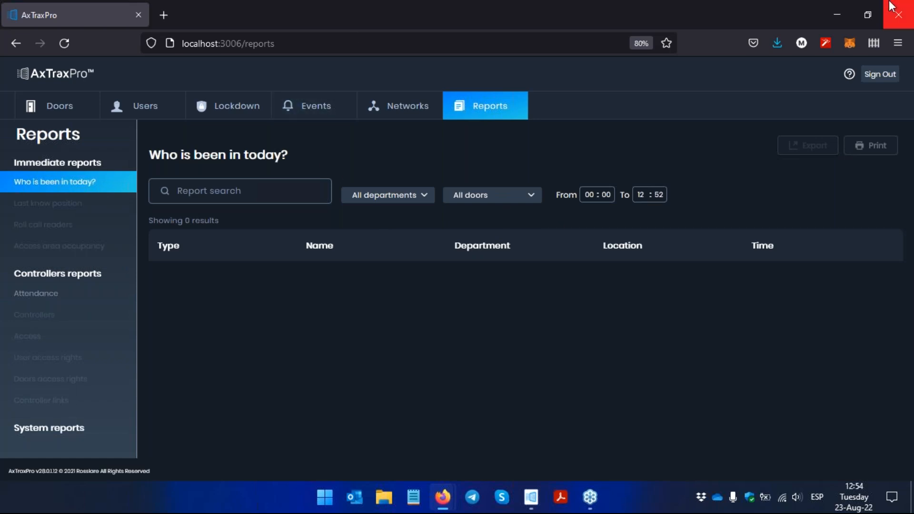
click(897, 14)
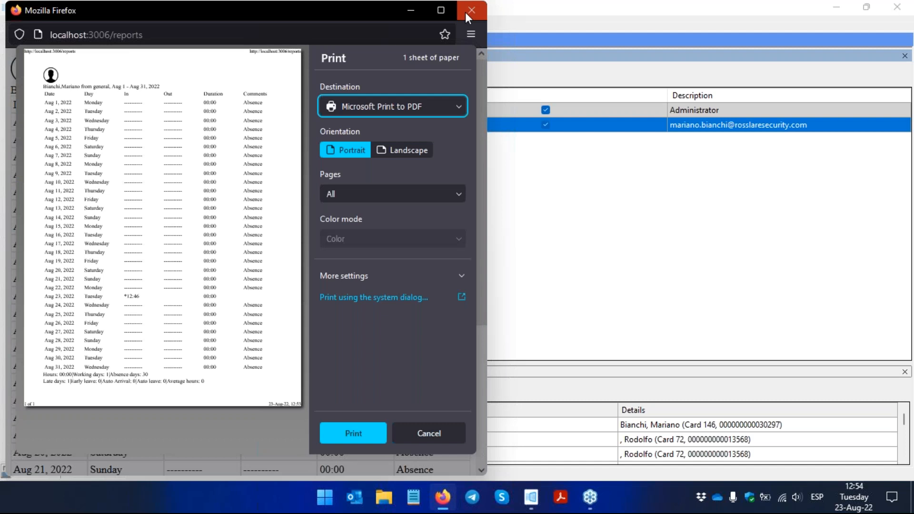
click(466, 14)
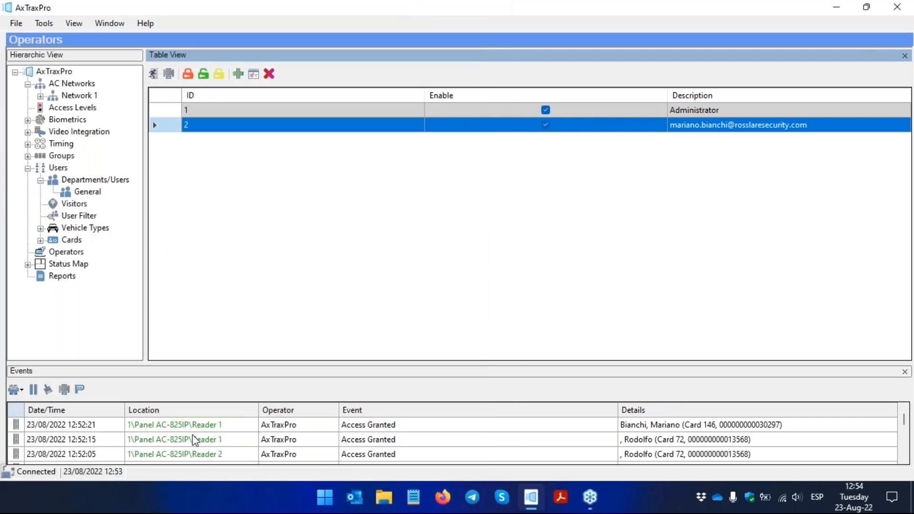
Step: Clear the events list and collapse the Users and AC Networks branches of the hierarchy
click(48, 393)
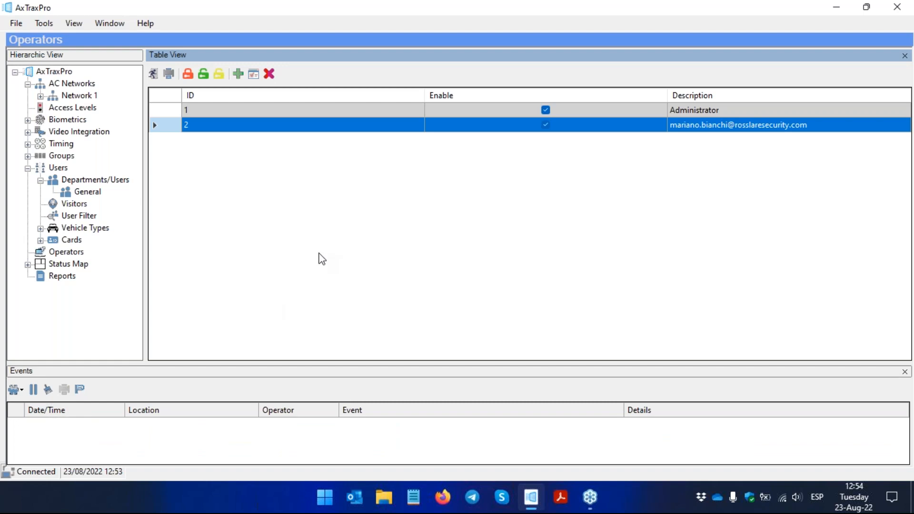
click(27, 168)
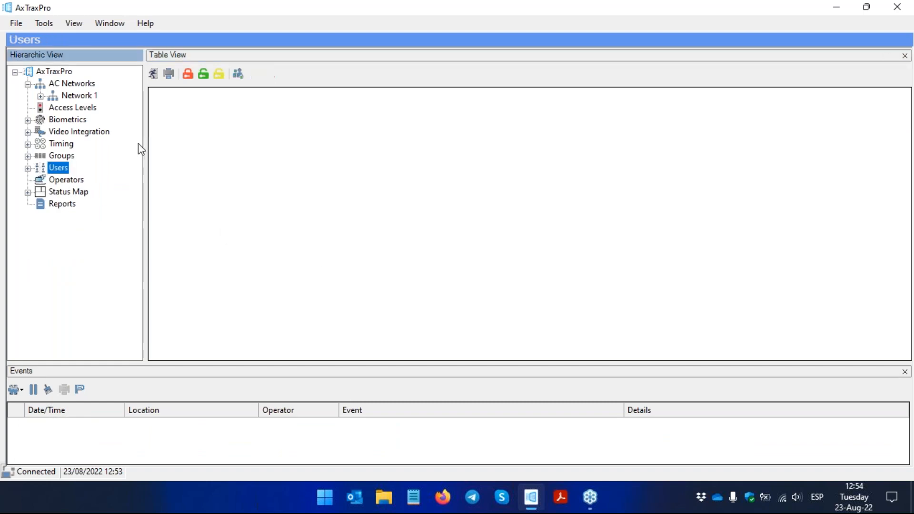
click(27, 85)
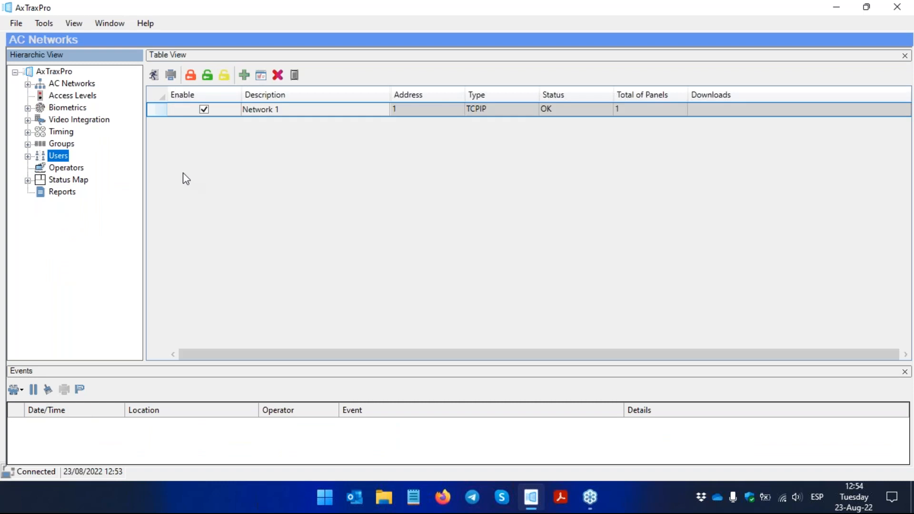
Step: Open the license information and examine the package type, access points, operators and other limits
click(153, 23)
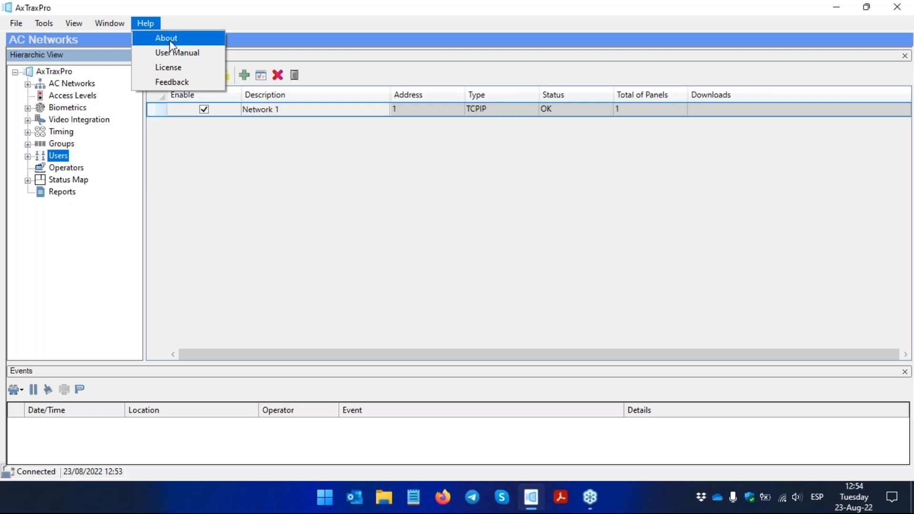
click(204, 70)
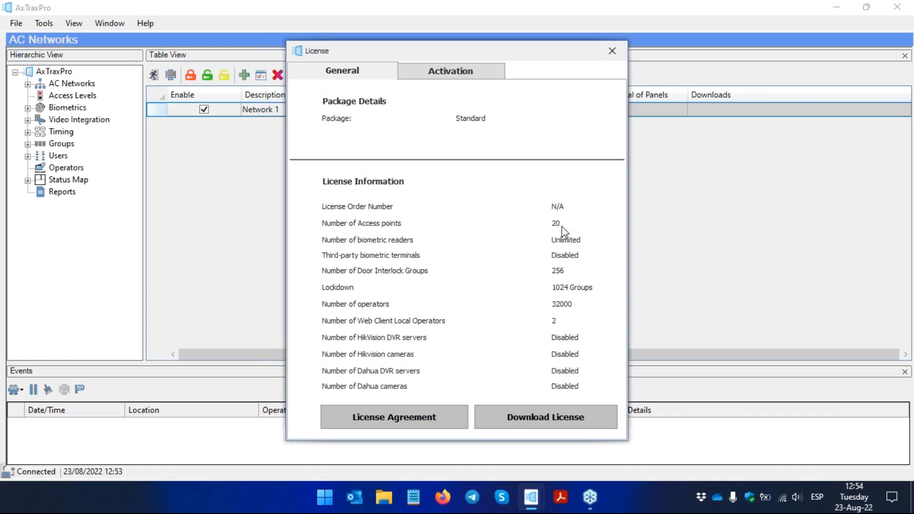
drag(480, 49, 446, 50)
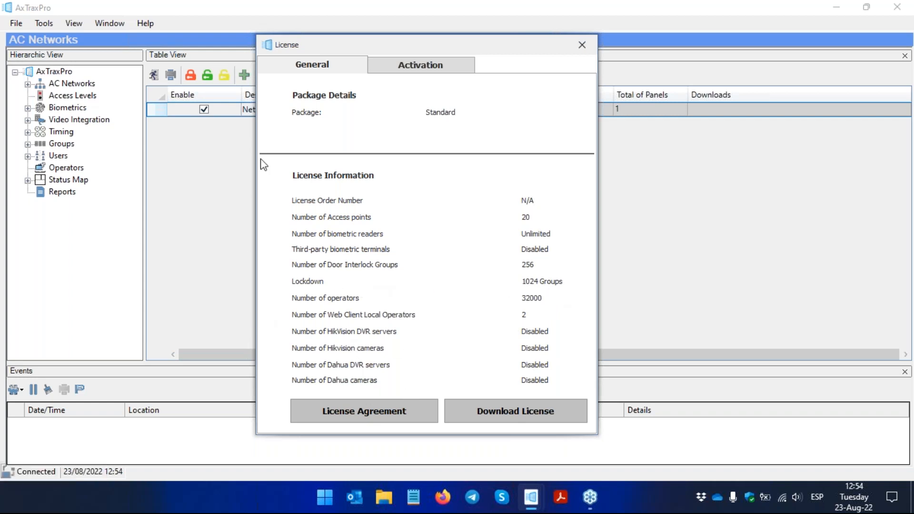
Step: Review the license activation settings, highlighting the hardware ID and browsing for a license key file, and close the license window without activating
click(403, 71)
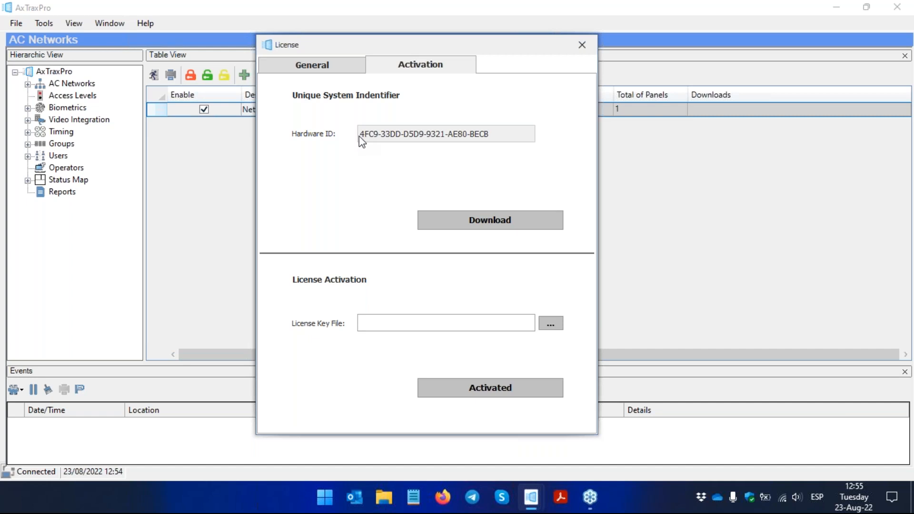
drag(490, 138, 355, 124)
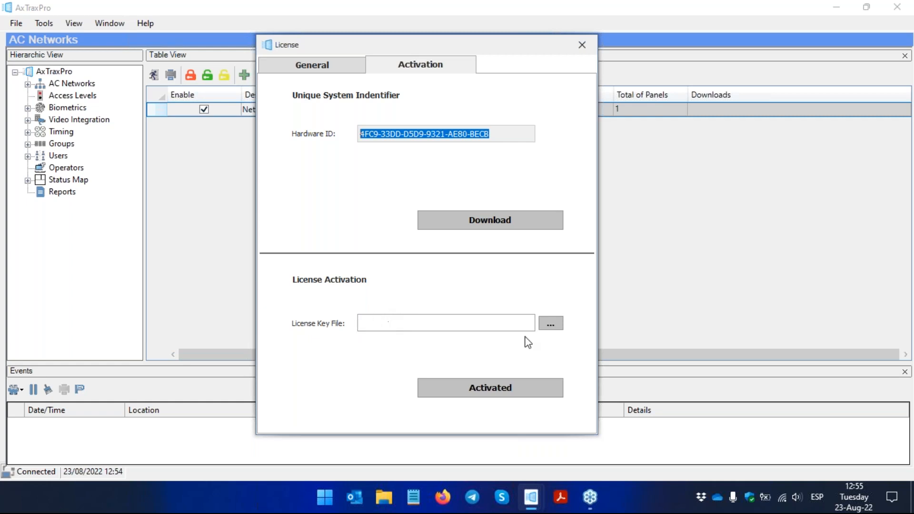
click(551, 324)
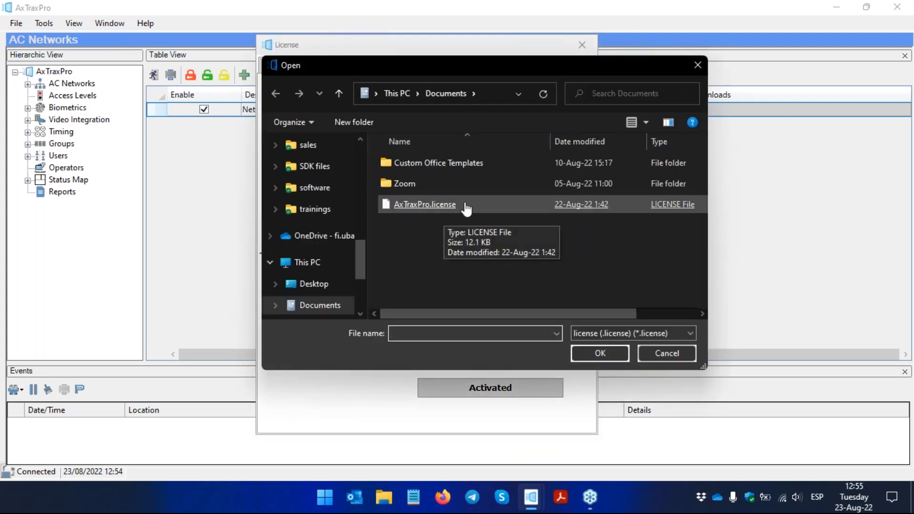
click(690, 359)
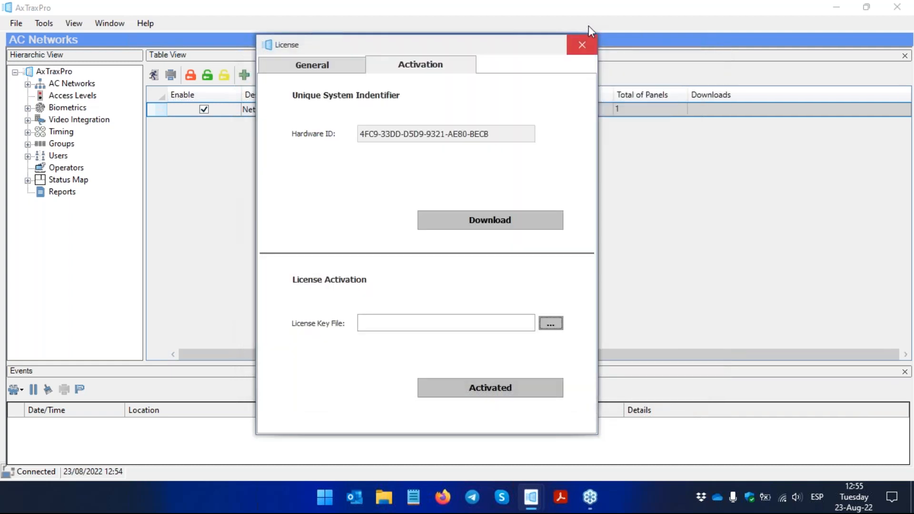
click(581, 48)
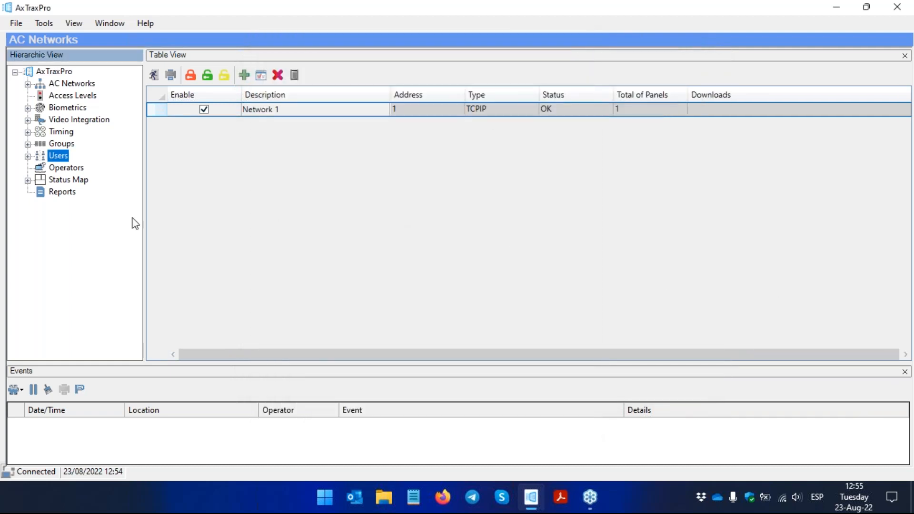
Step: Start a new lockdown group named Lockdown Group 1 and assign all six doors of Panel AC-825IP to it
click(28, 144)
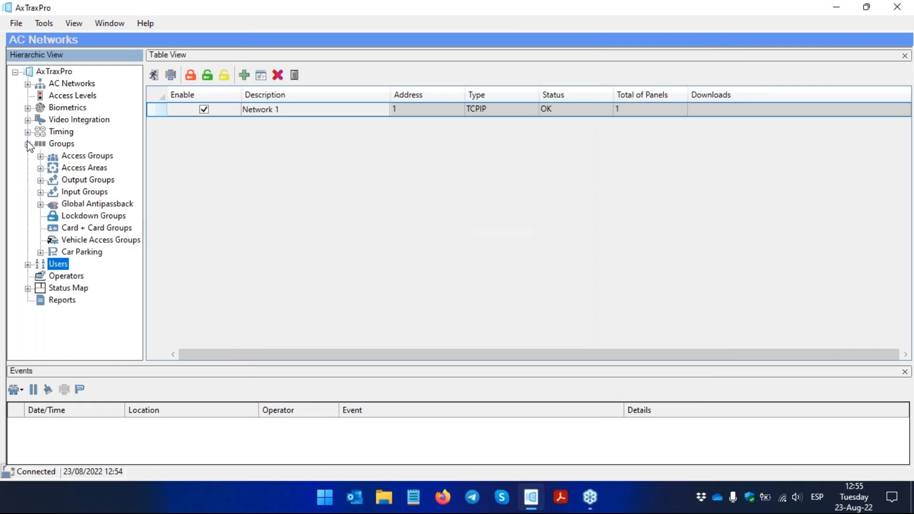
click(98, 217)
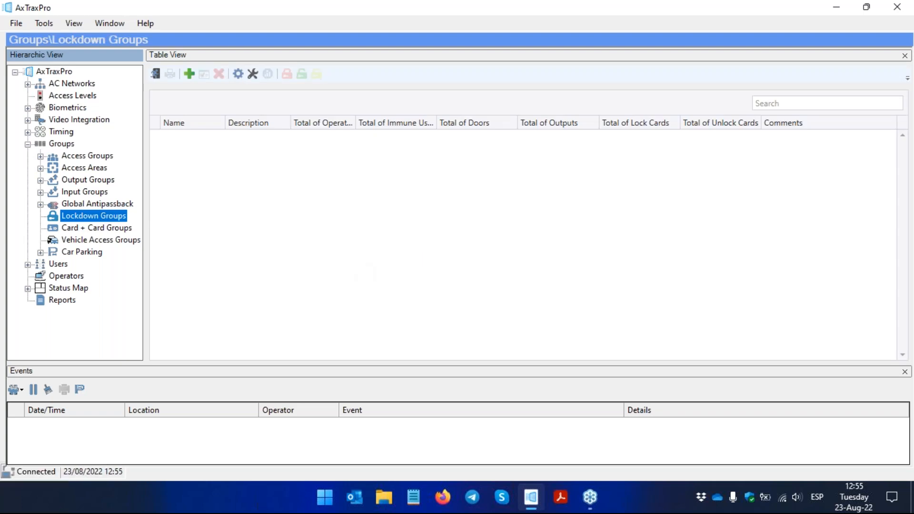
click(197, 75)
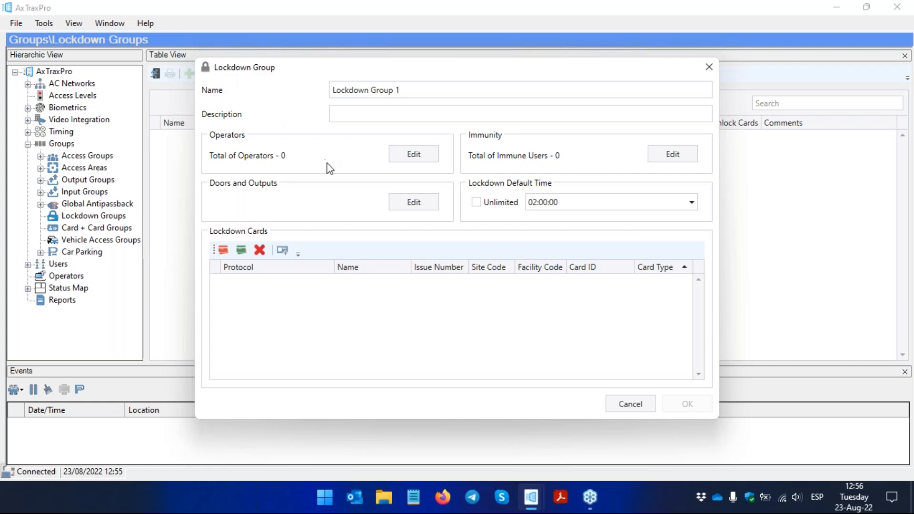
click(428, 205)
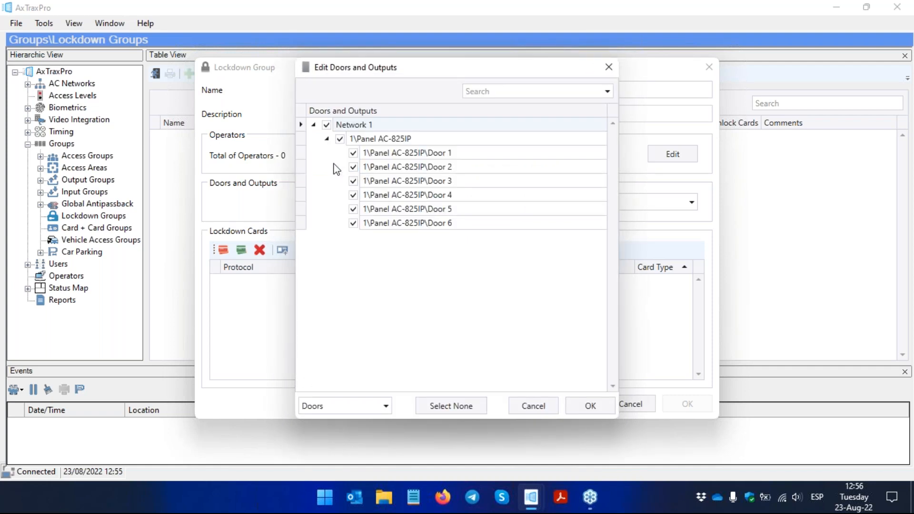
click(573, 403)
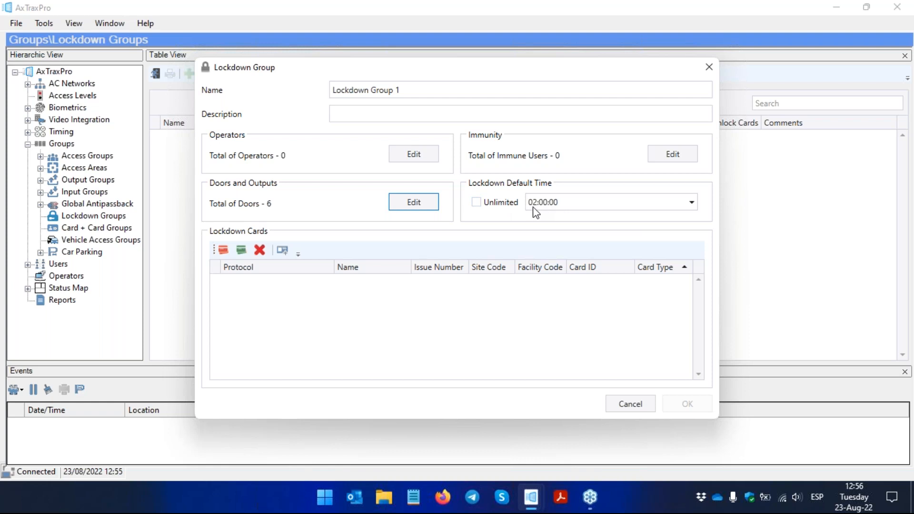
Step: Look at the duration choices for the lockdown default time and set it to Unlimited
click(691, 203)
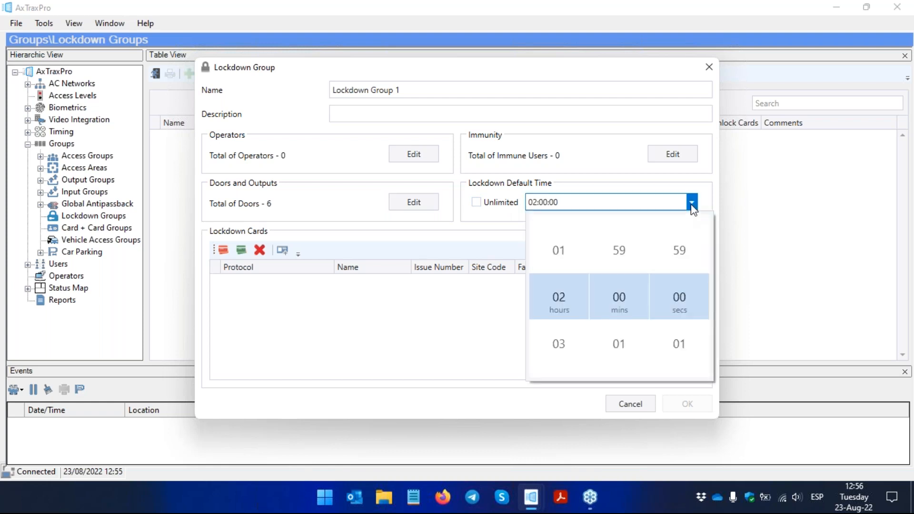
click(691, 203)
click(691, 204)
click(691, 204)
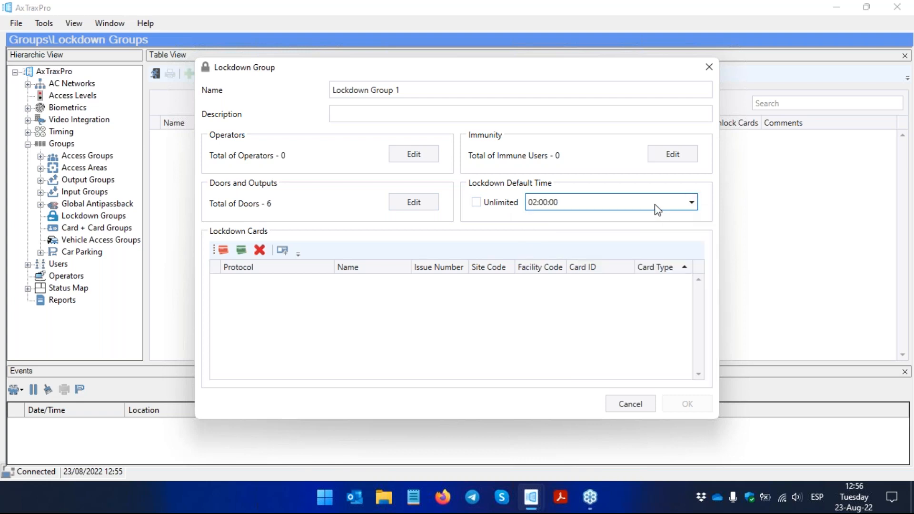
click(476, 203)
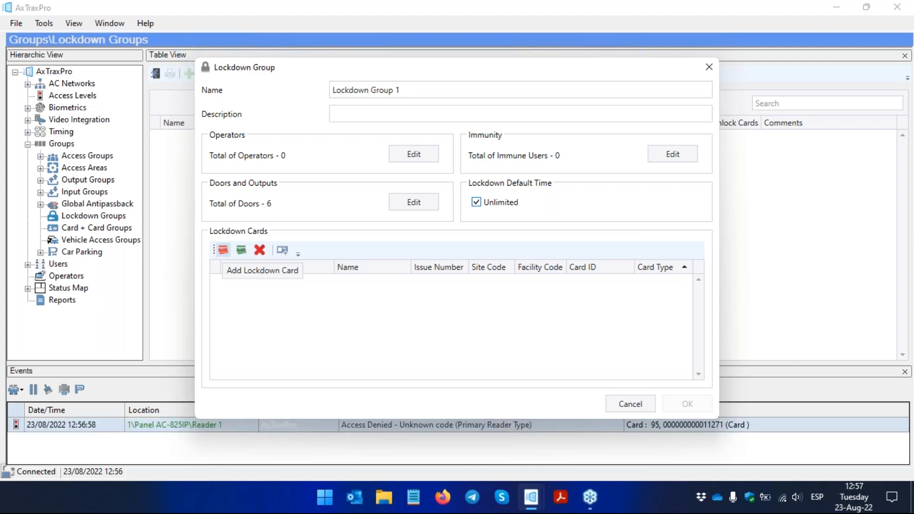
Step: Add a Wiegand 26 bits lockdown card, entering the facility code and card ID from the 12:56:58 denied-access event
click(223, 250)
click(463, 292)
key(BackSpace)
text(95)
key(Tab)
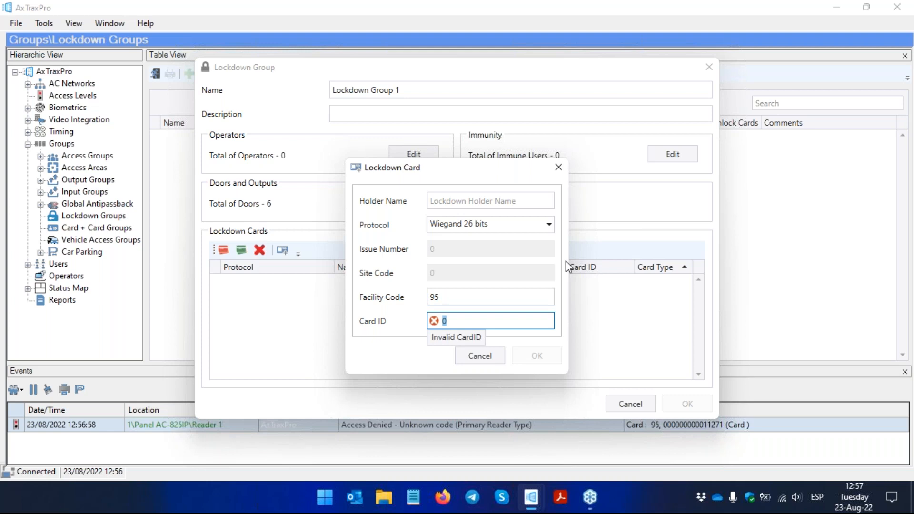
text(1)
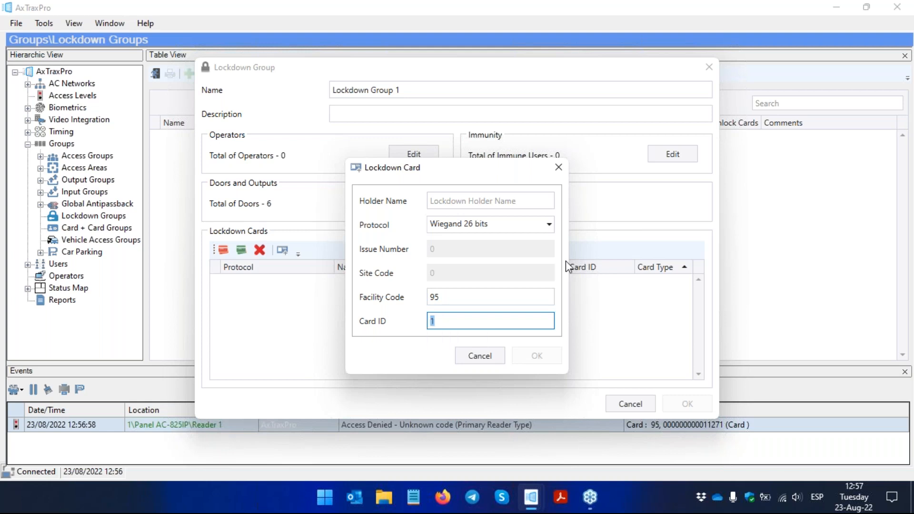
click(558, 356)
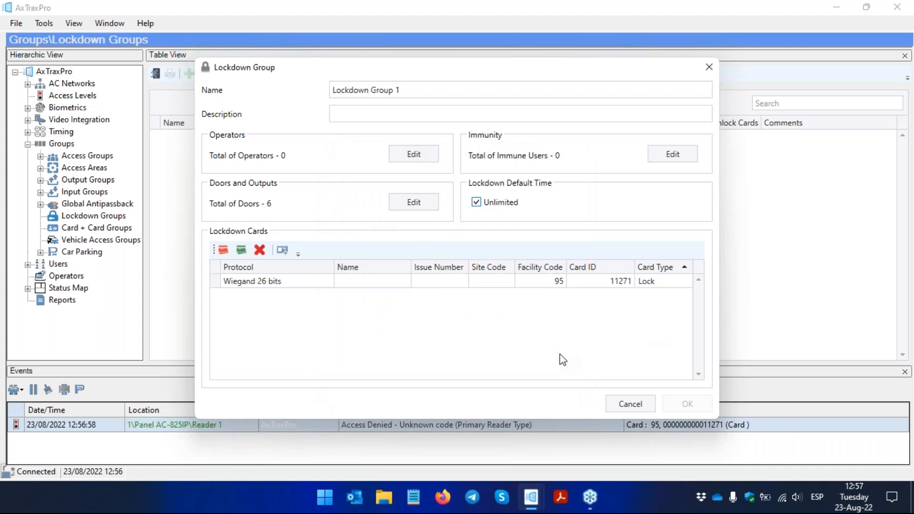
Step: Add a Wiegand 26 bits unlock card with the facility code and card ID from the 12:57:18 denied-access event, and save the group
click(241, 250)
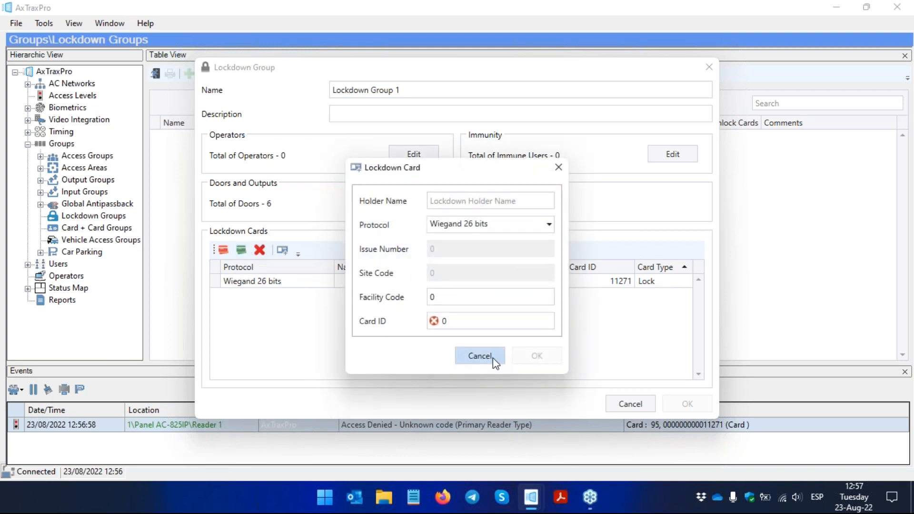
click(493, 296)
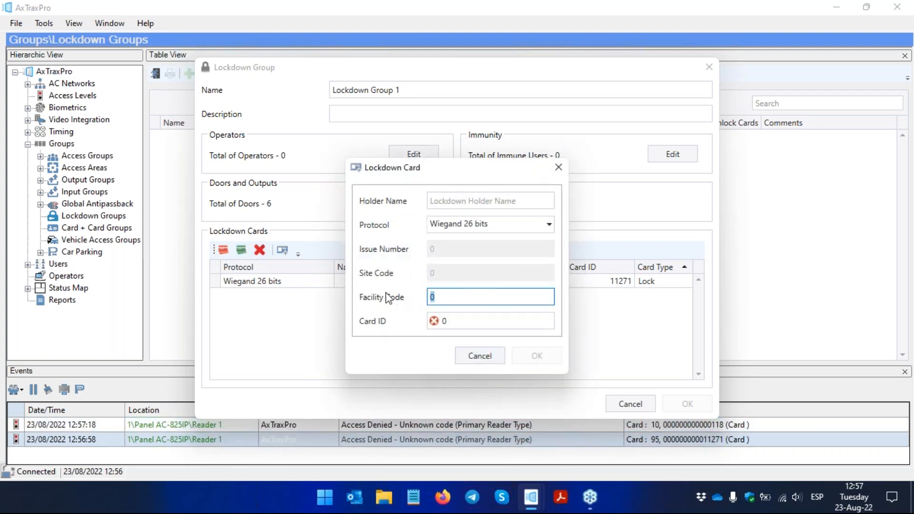
text(10)
click(461, 324)
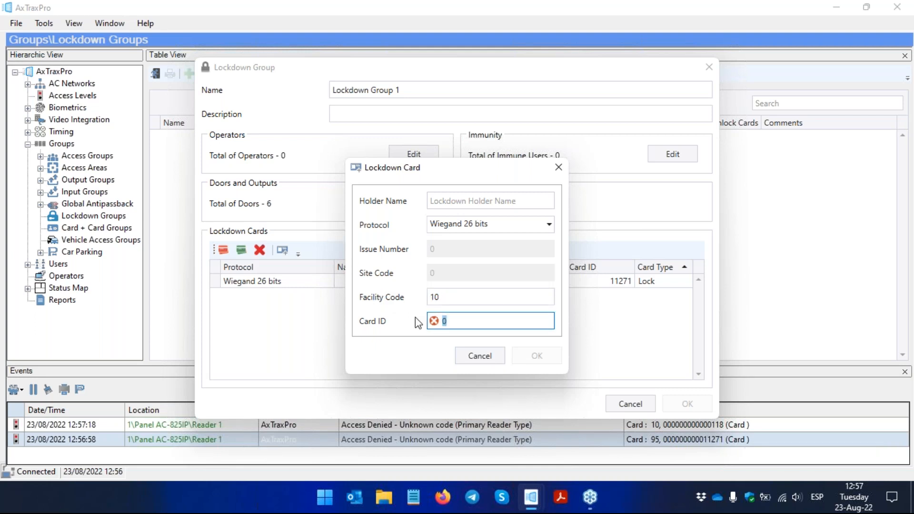
click(550, 362)
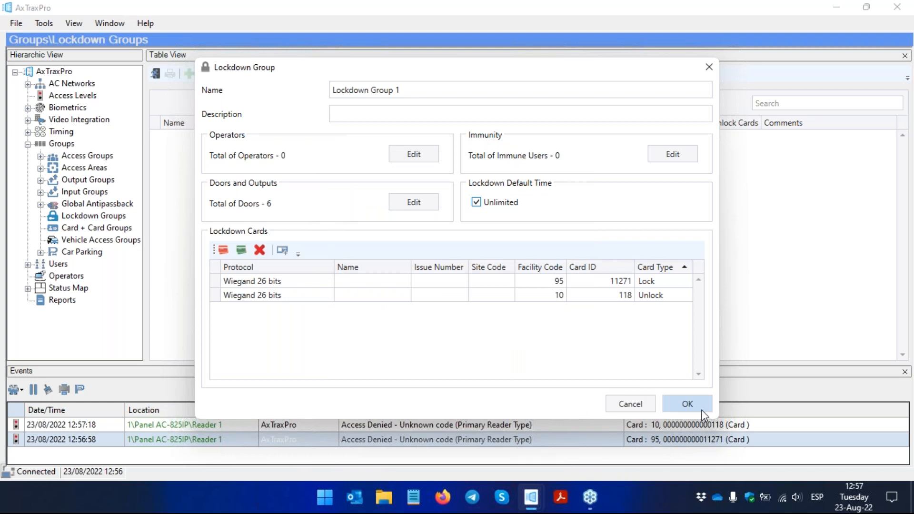
click(687, 404)
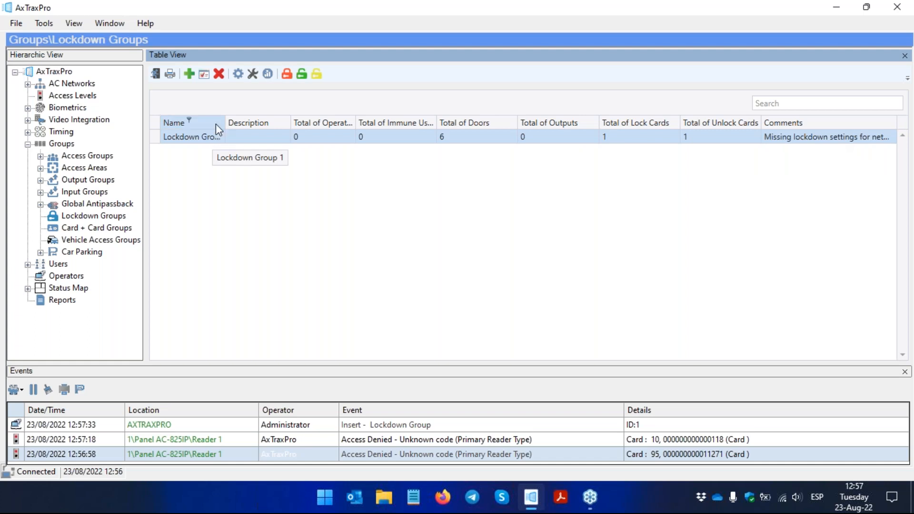
Step: Set the lockdown release input for Network 1 to 1\Panel AC-825IP\Door 1 Monitor and save the release settings
click(205, 76)
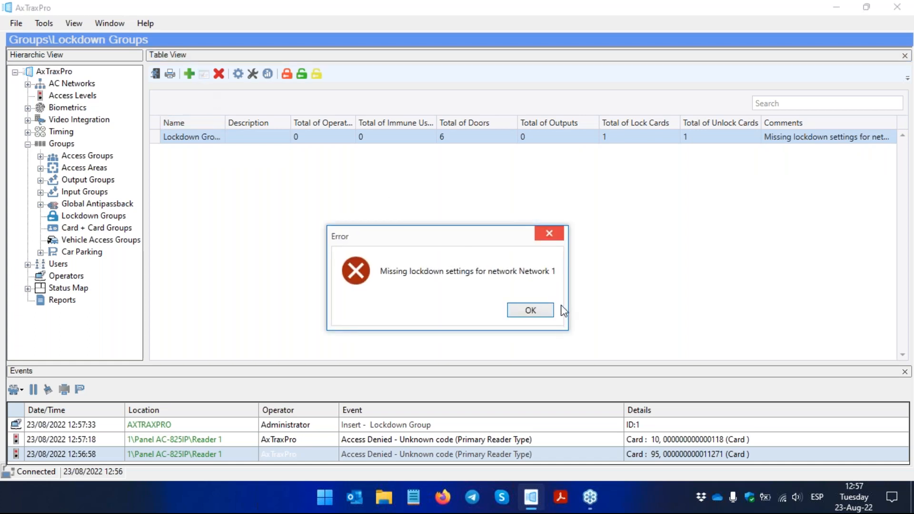
click(528, 310)
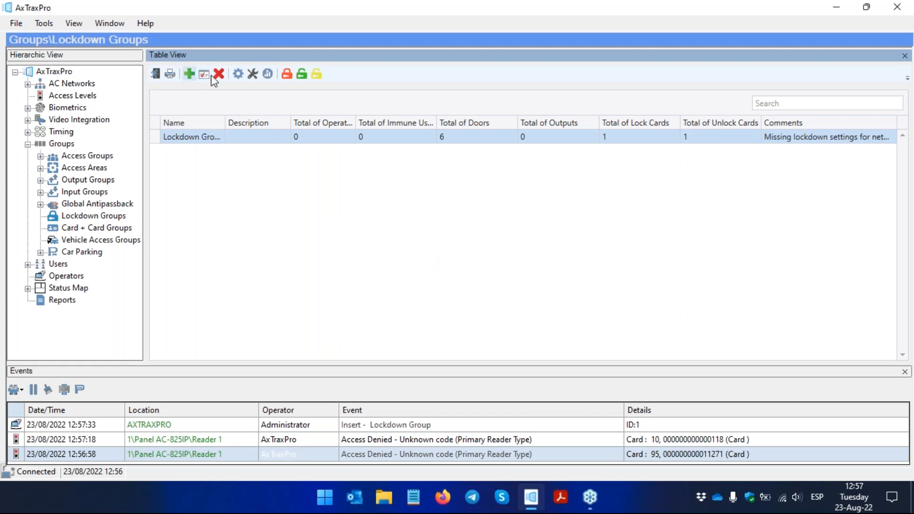
click(235, 75)
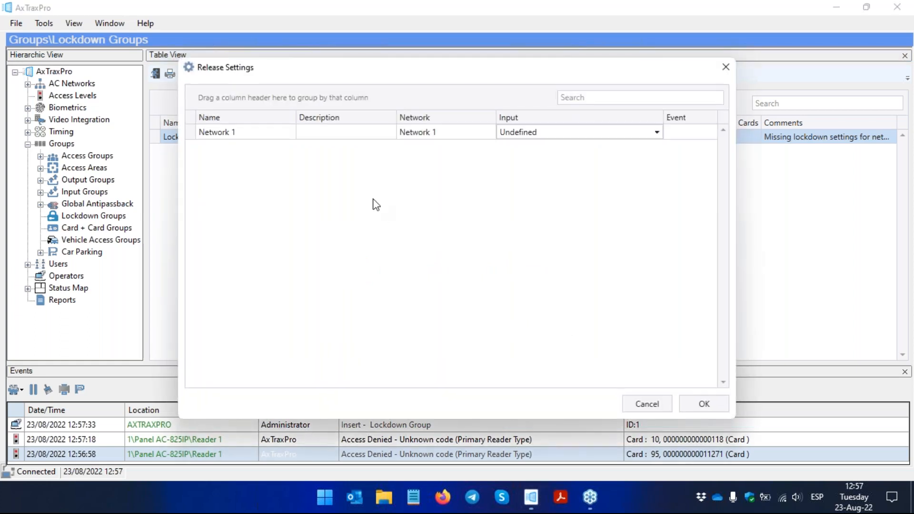
click(657, 132)
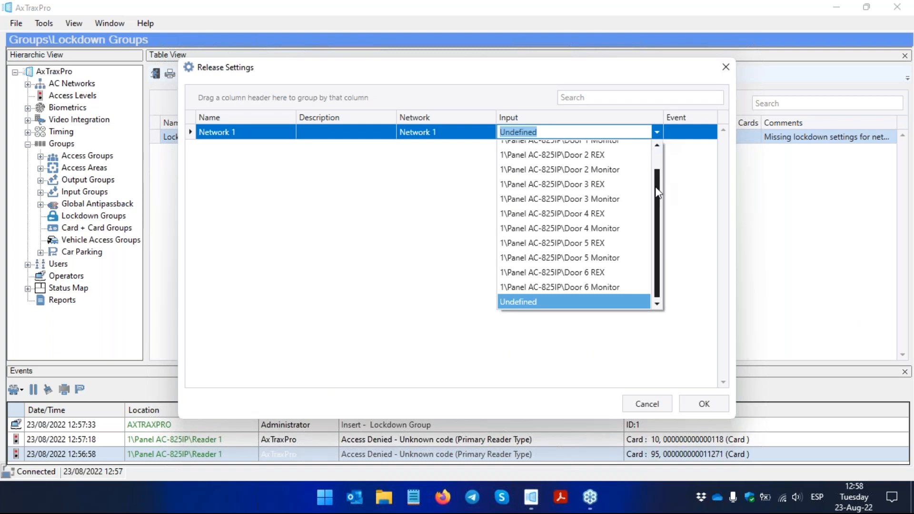
drag(658, 183, 657, 151)
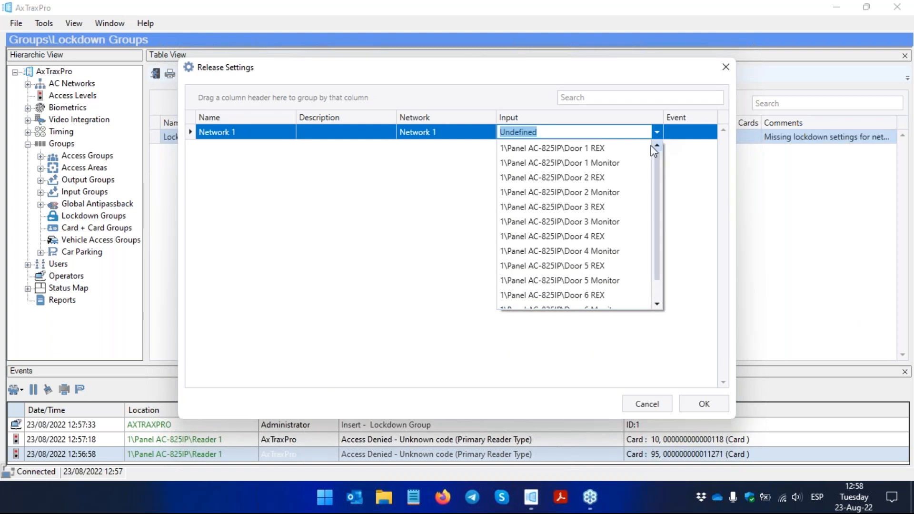
click(623, 163)
click(703, 402)
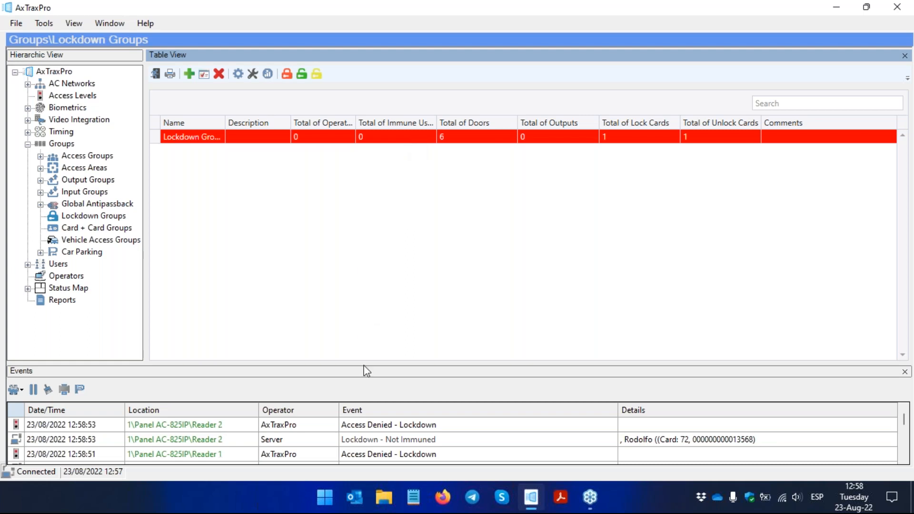
Step: Enlarge the events list and examine the access-denied and not-immuned lockdown events at Readers 1 and 2
drag(365, 363, 376, 238)
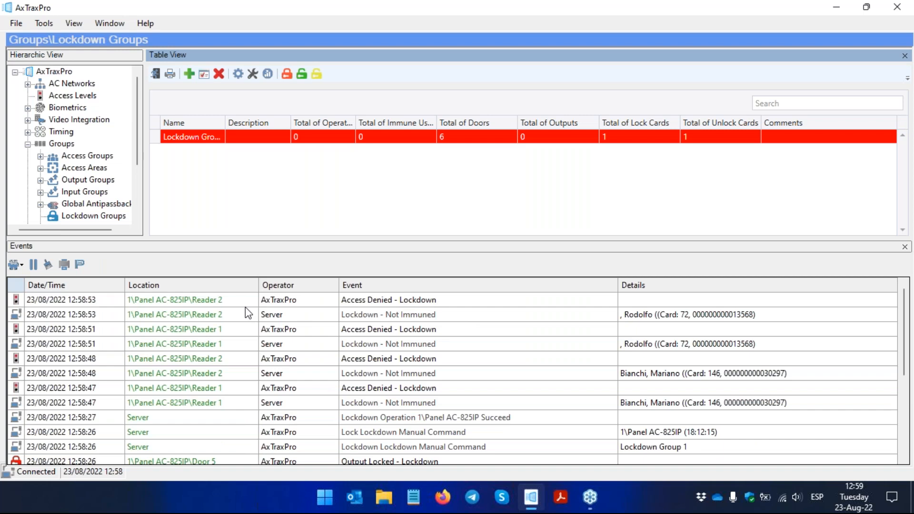
click(337, 316)
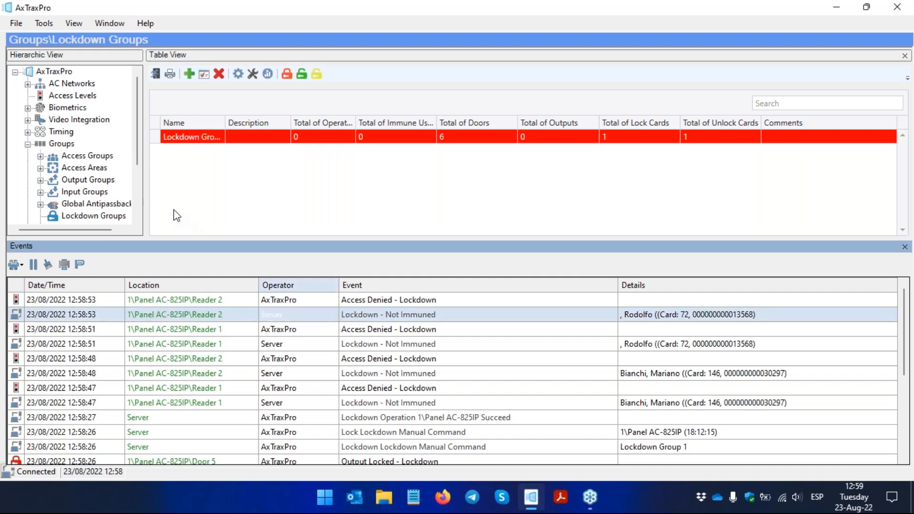
Step: Examine the interlock and lockdown immunity rights of user number 2 in the General department, and leave without saving
scroll(140, 140, down, 2)
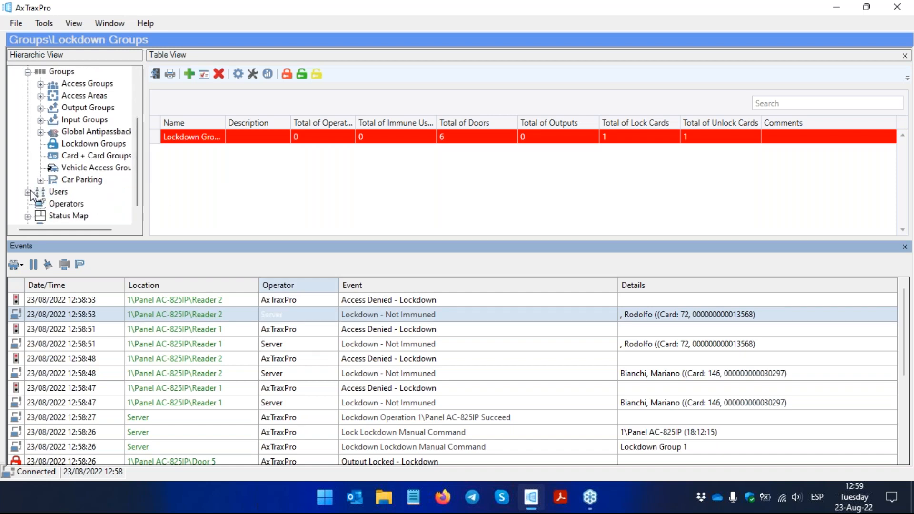
click(29, 192)
click(84, 168)
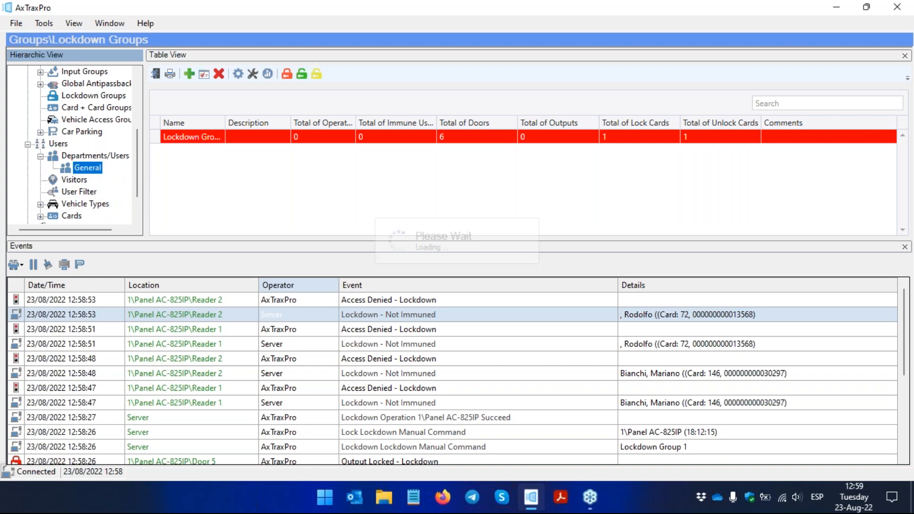
click(179, 151)
click(203, 74)
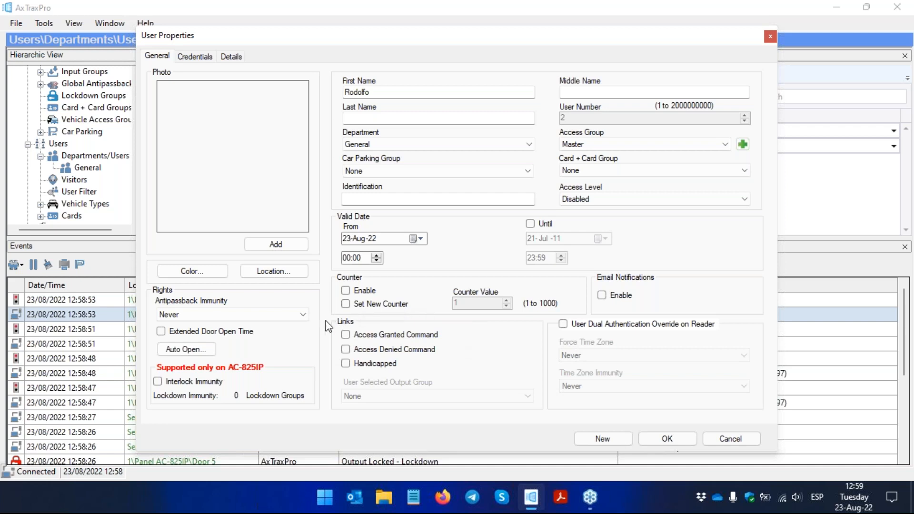
click(207, 384)
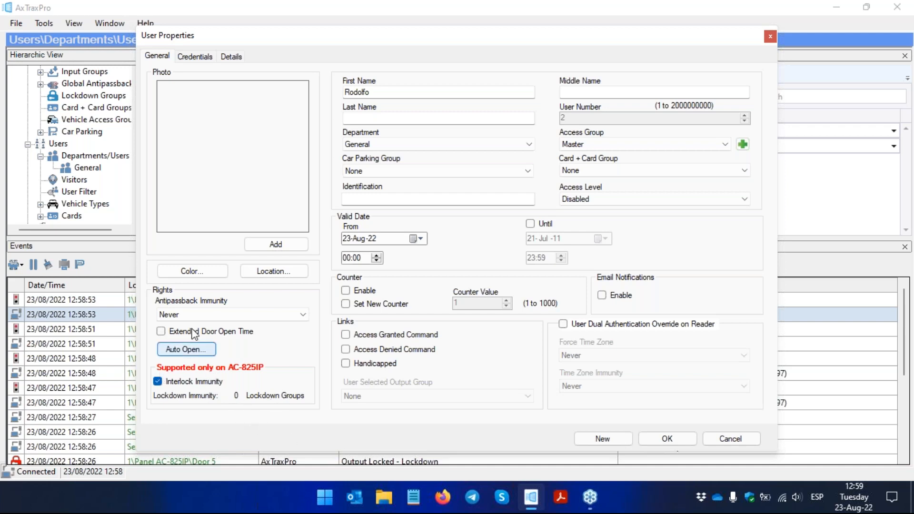
click(171, 385)
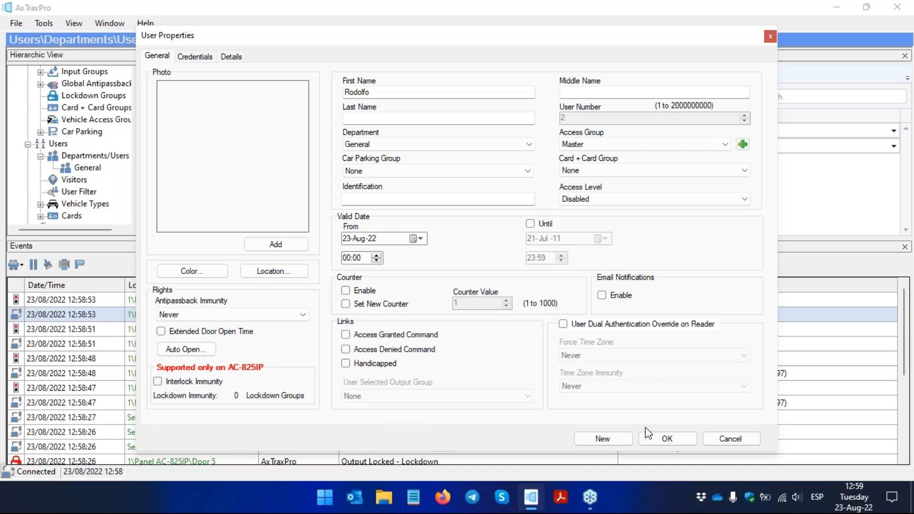
click(728, 440)
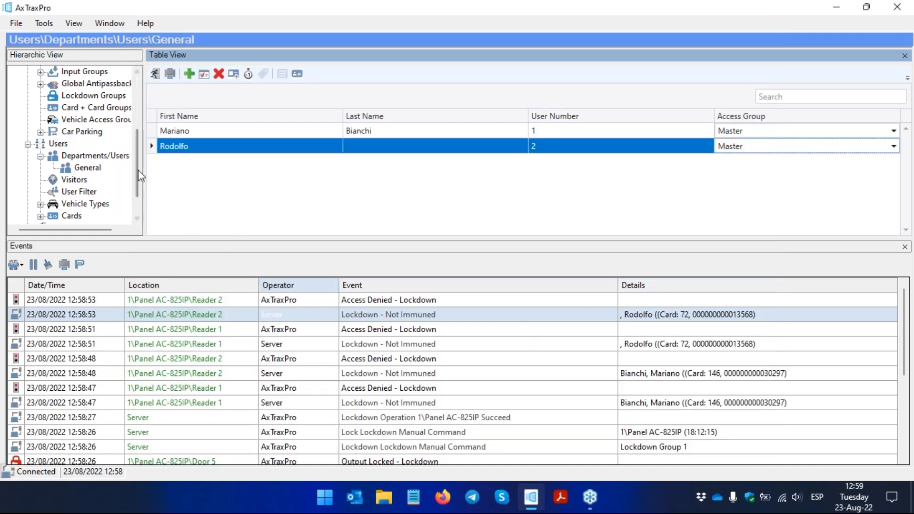
Step: Return to the Lockdown Groups list to check the group's state and the latest events, and select the group
mouse_move(136, 186)
mouse_down()
mouse_move(139, 208)
mouse_move(136, 170)
mouse_up()
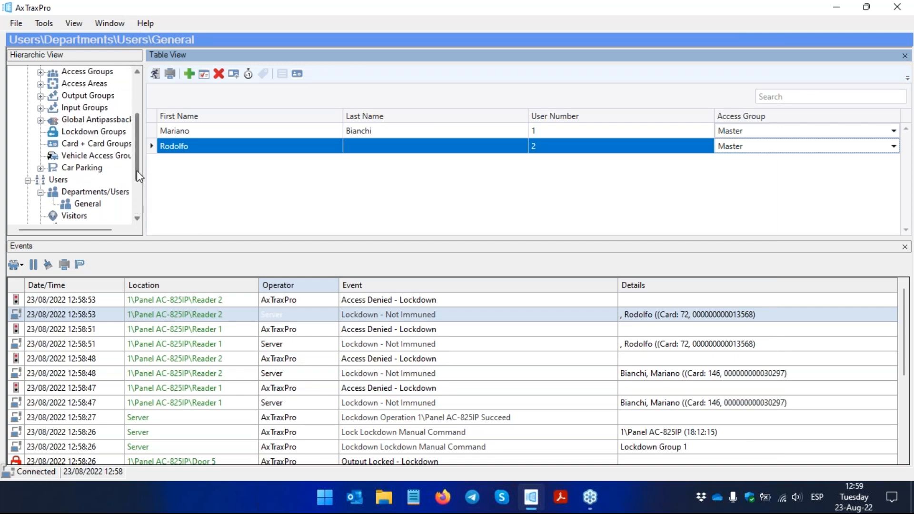
click(105, 135)
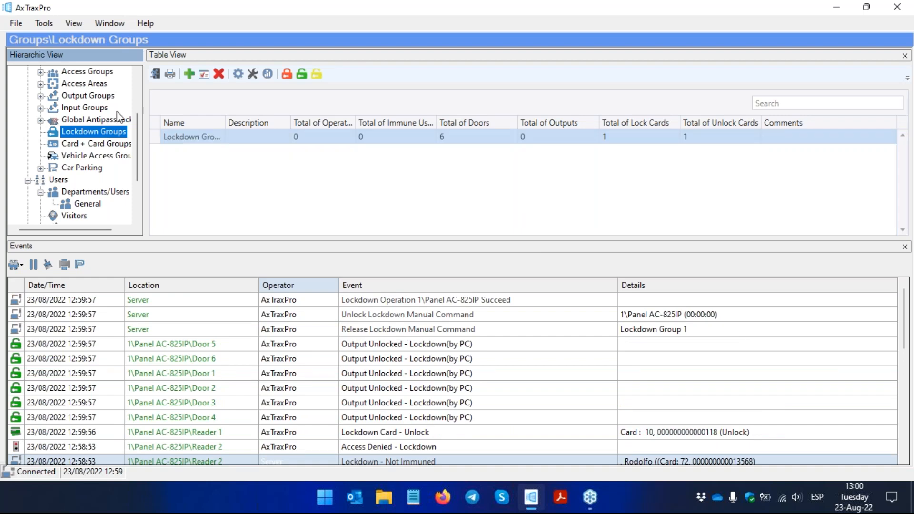
click(258, 143)
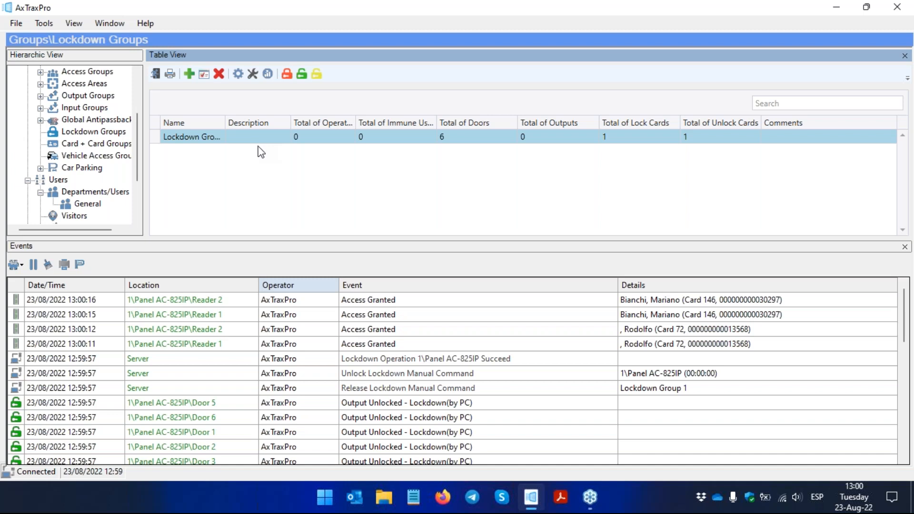
Step: Shrink the events list and collapse the Groups and Users branches of the system hierarchy
drag(291, 237, 291, 318)
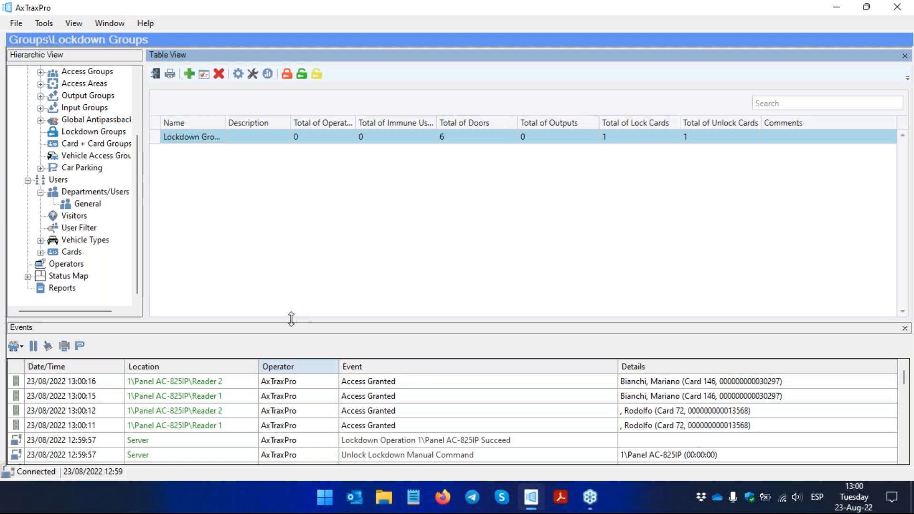
scroll(140, 111, up, 3)
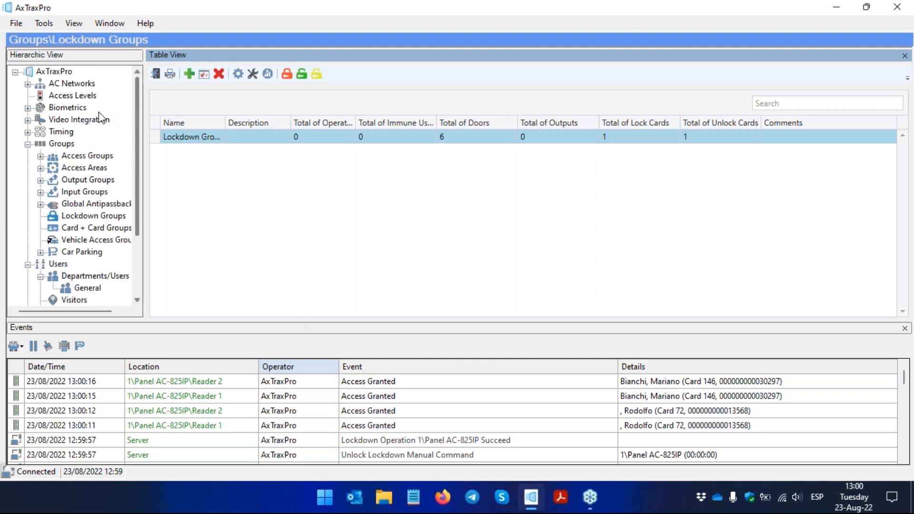
click(27, 144)
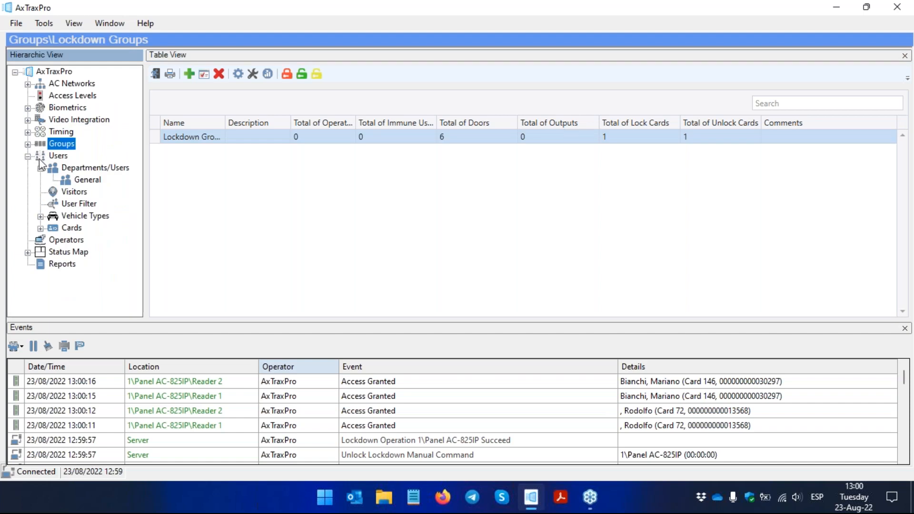
click(28, 156)
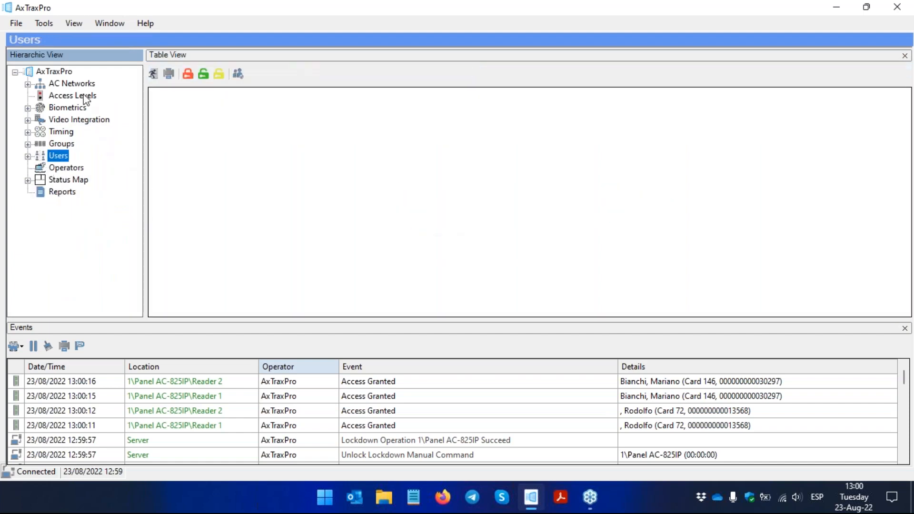
Step: Switch to File Explorer and open AxTraxPro Technical V1.2.pptx from the Dropbox trainings folder
click(384, 499)
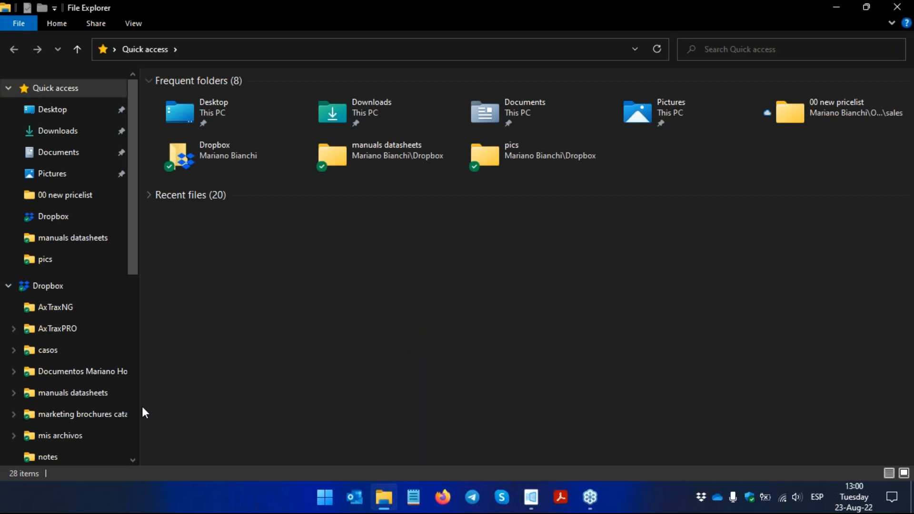
scroll(126, 387, down, 6)
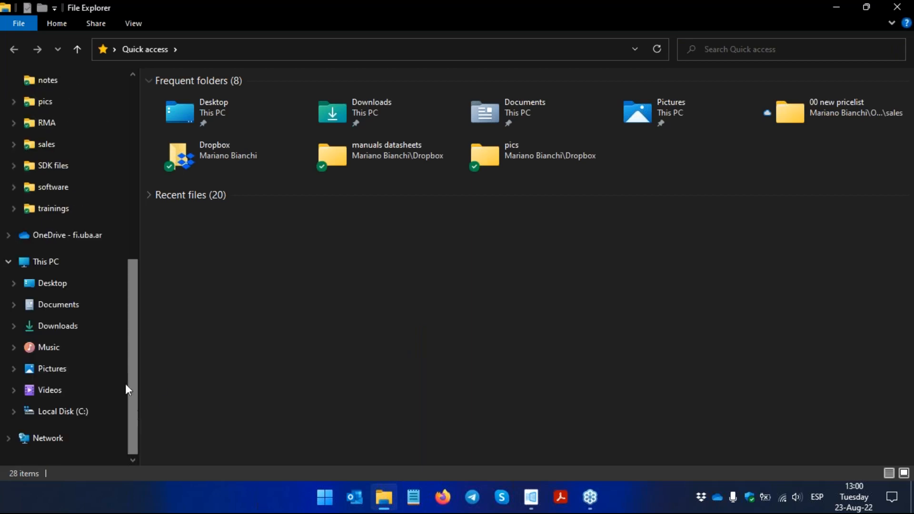
click(57, 217)
click(338, 310)
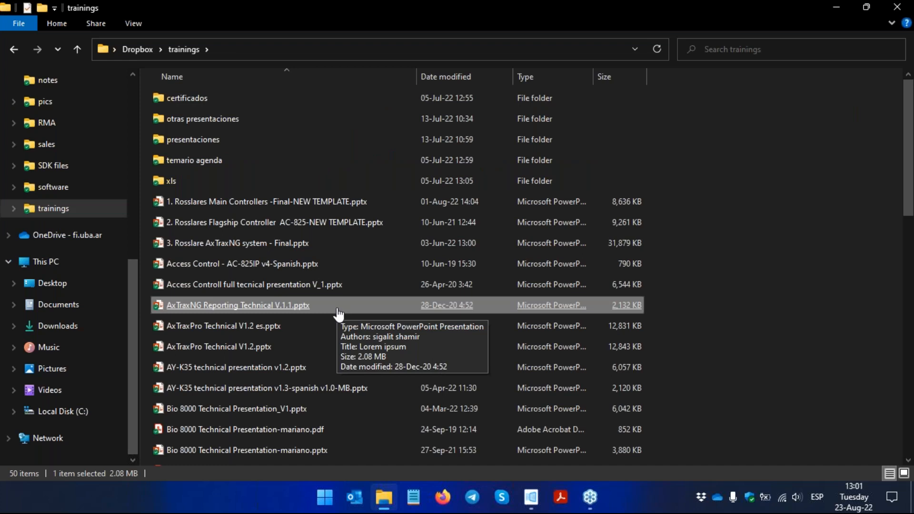
click(300, 349)
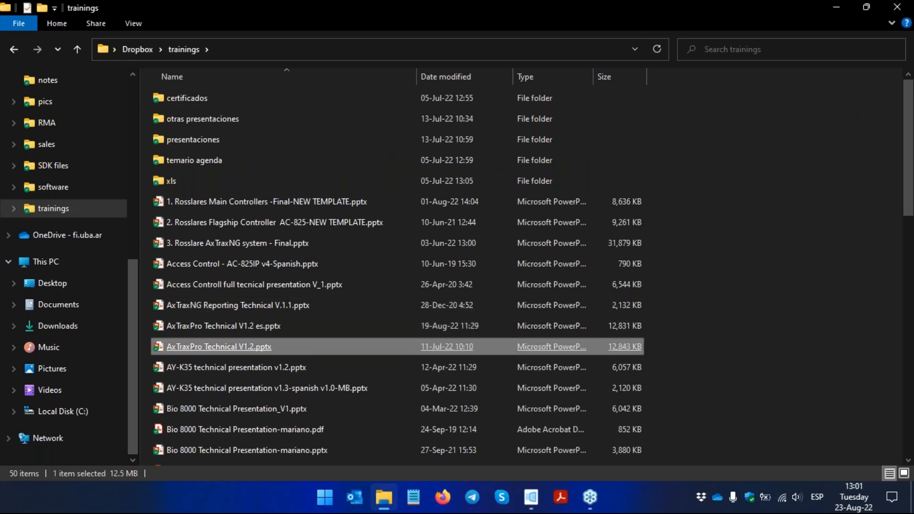
double_click(302, 347)
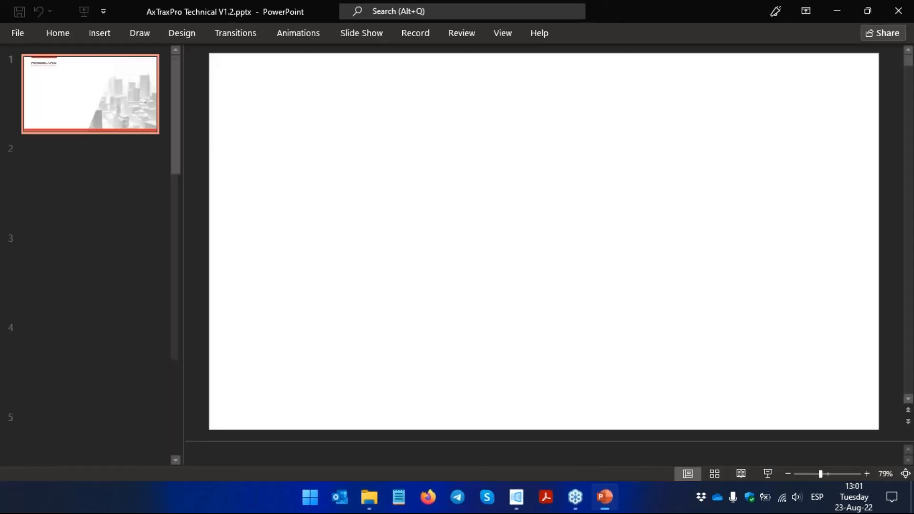
Step: Search the presentation for "access level" until reaching the Access Level slide, and close the search
key(ctrl+f)
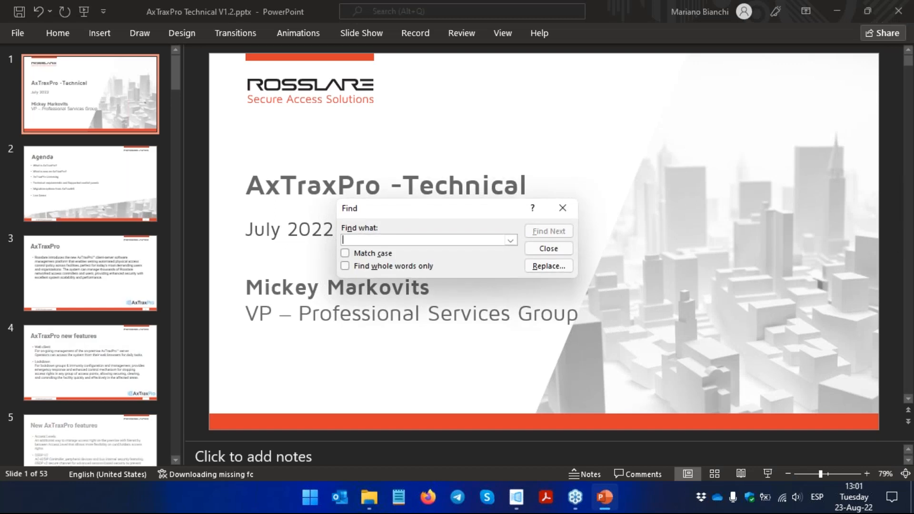
text(access level)
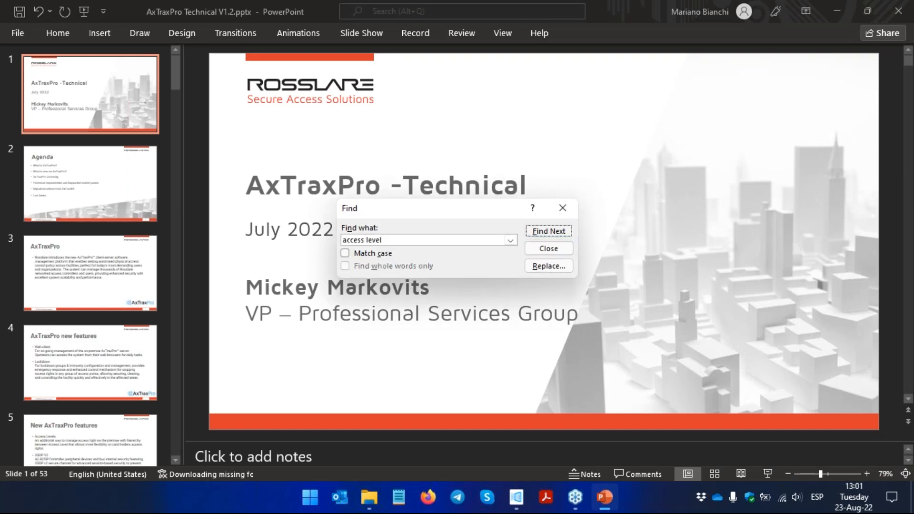
key(Return)
key(Return)
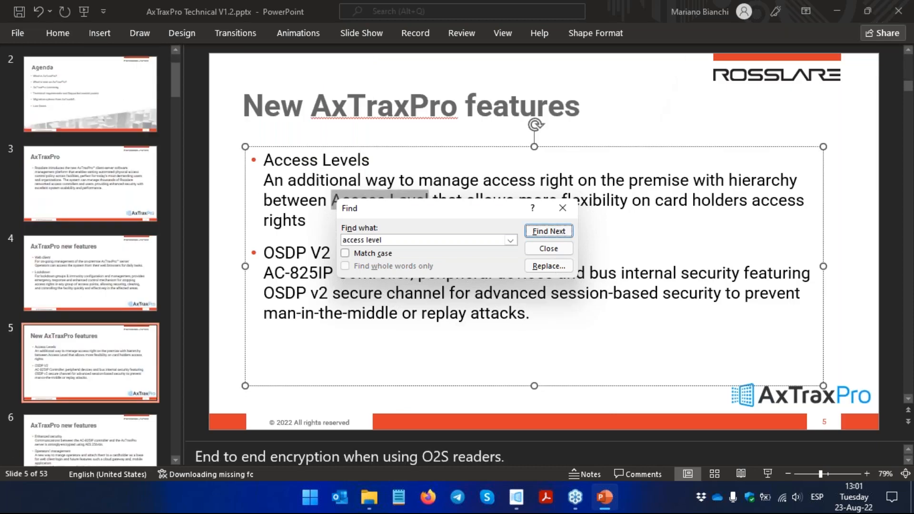
key(Escape)
key(ctrl+f)
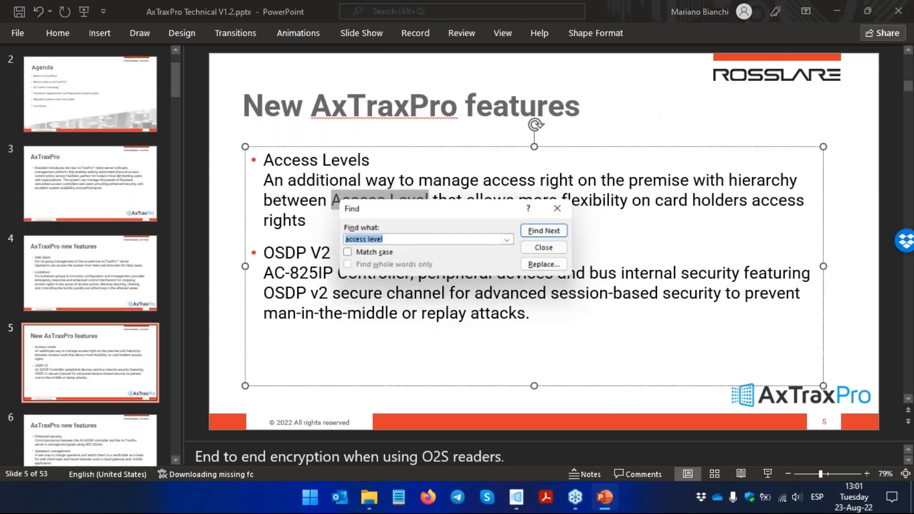
key(Return)
key(Return)
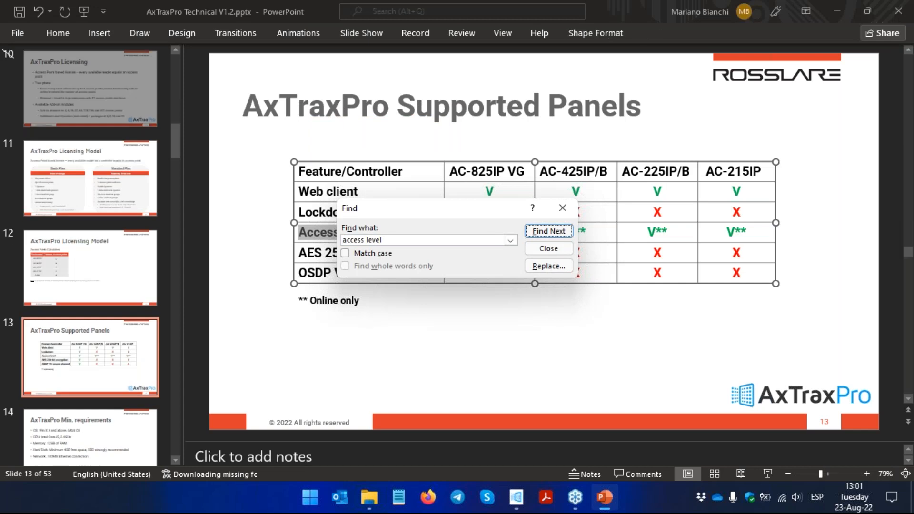
key(Return)
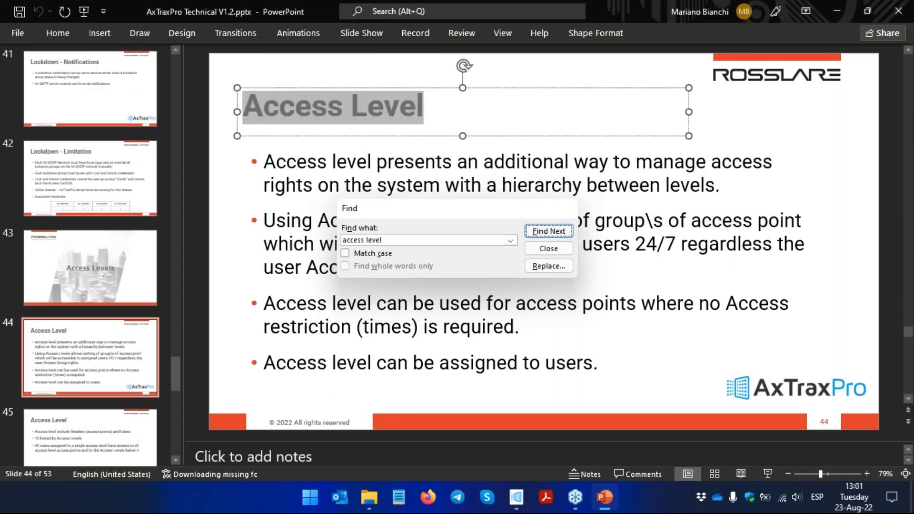
key(Escape)
Step: Advance to the Access Level hierarchy slide 46 and collapse the slide thumbnails
scroll(451, 226, down, 1)
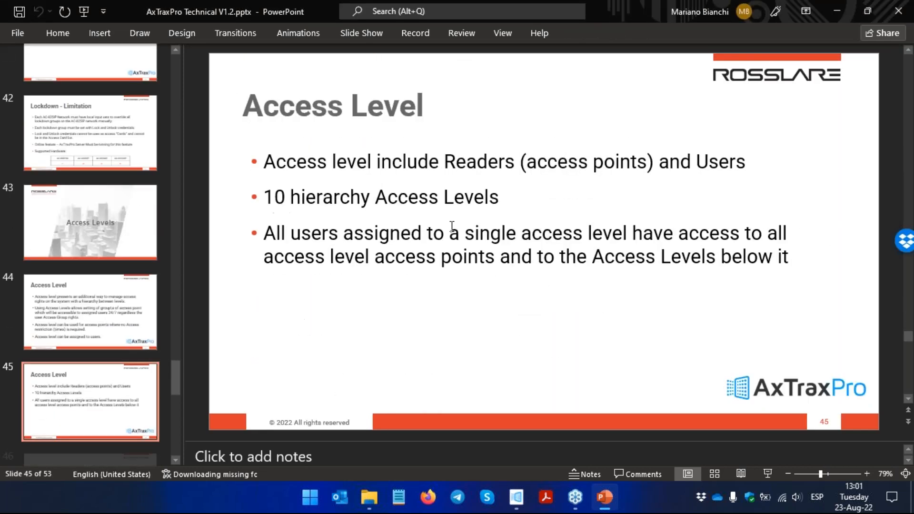
scroll(476, 214, down, 1)
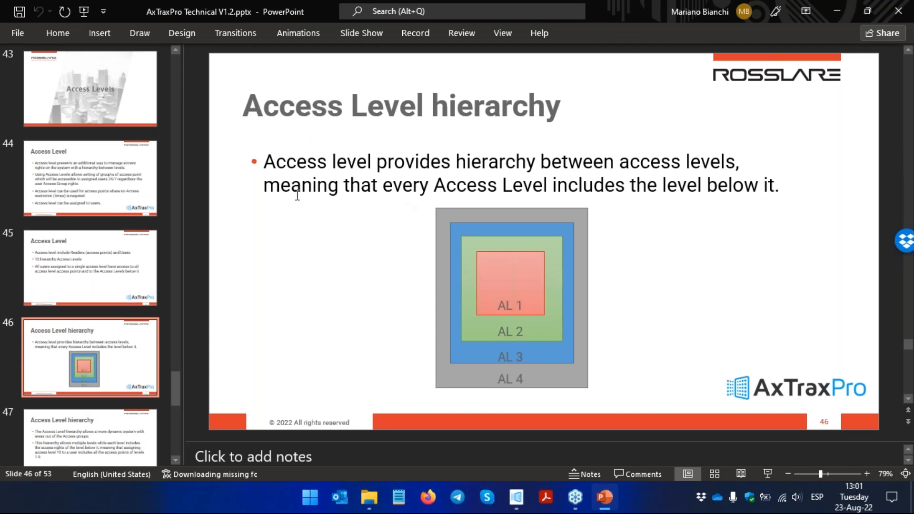
drag(183, 200, 10, 185)
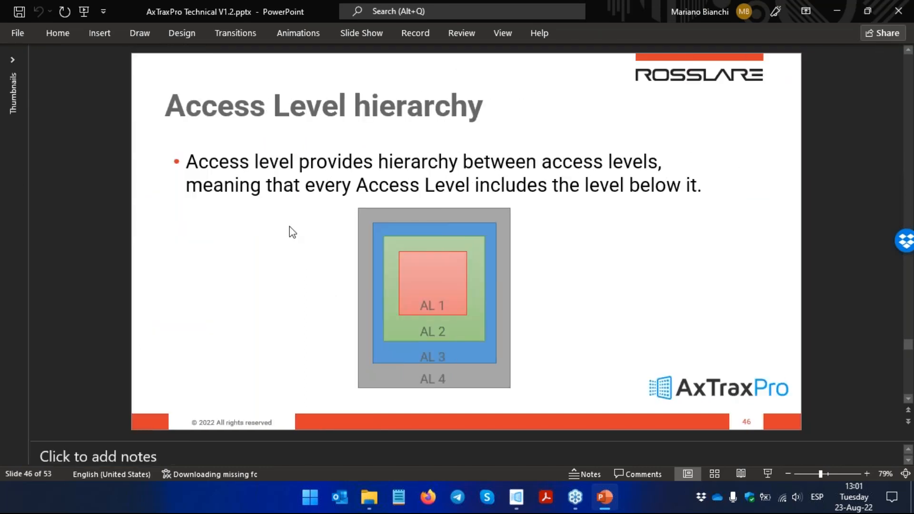
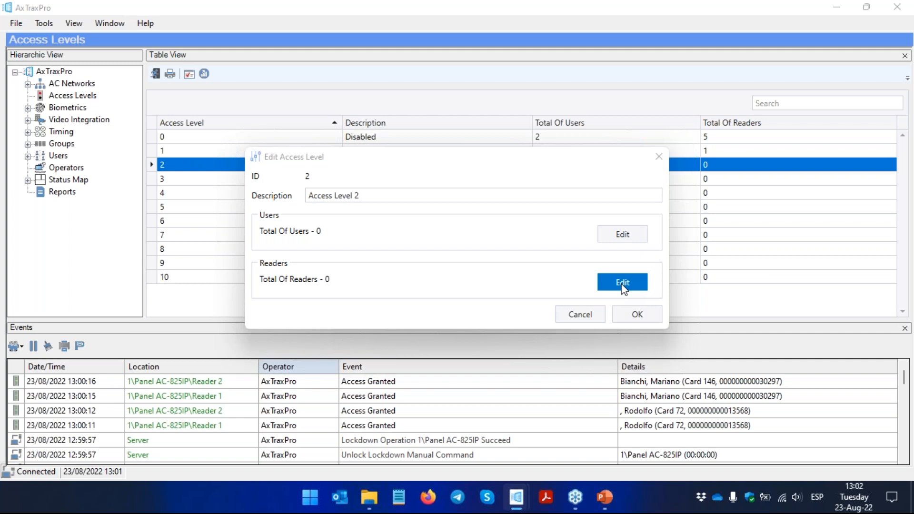
Step: Assign Reader 2 of panel AC-825IP to Access Level 2 and save the access level
click(472, 172)
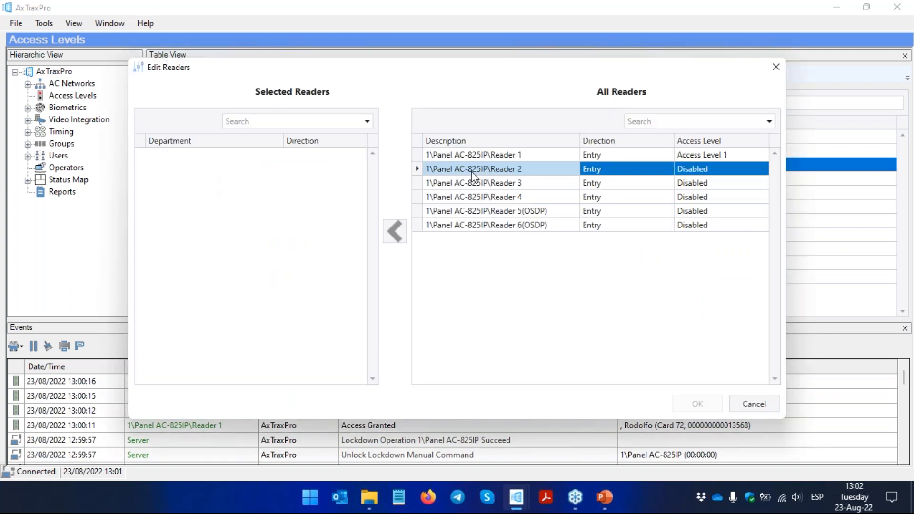
click(395, 230)
click(695, 402)
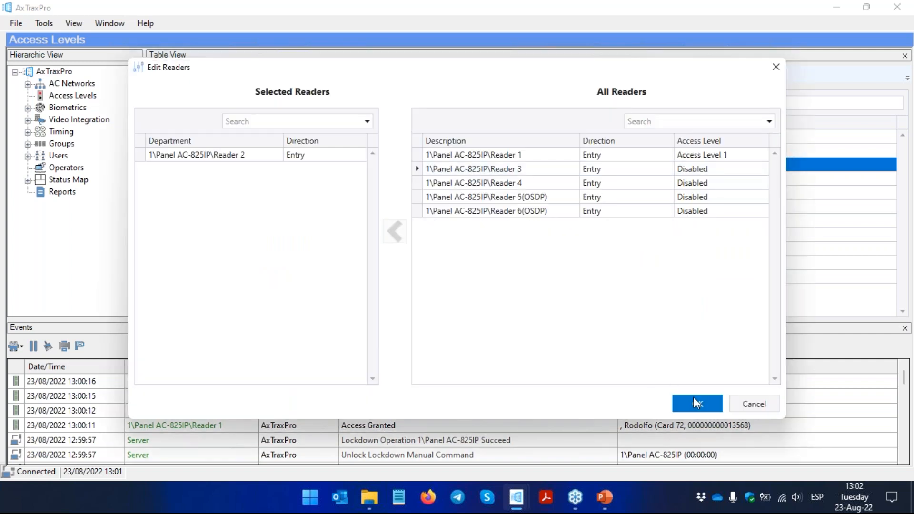
click(628, 320)
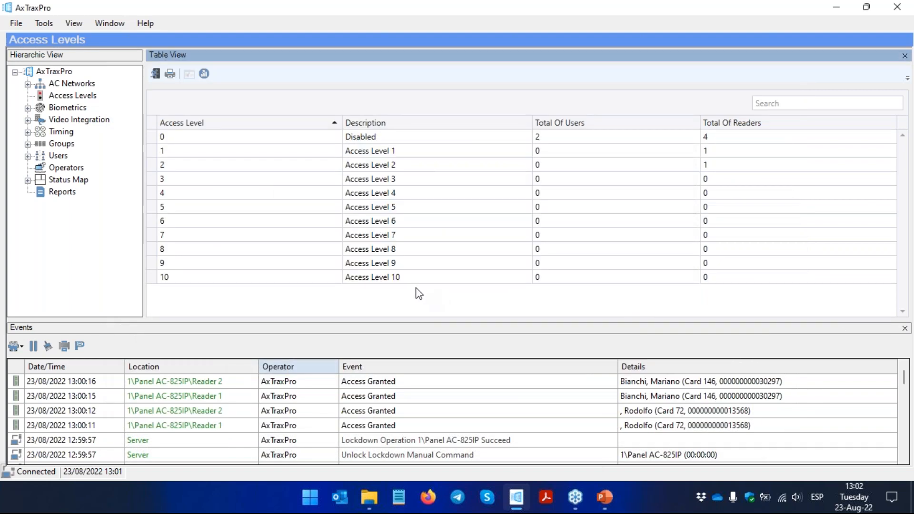
Step: Create Access Group 1 containing only Reader 1 from the properties of the General department's first user, and save that user
click(28, 159)
click(86, 181)
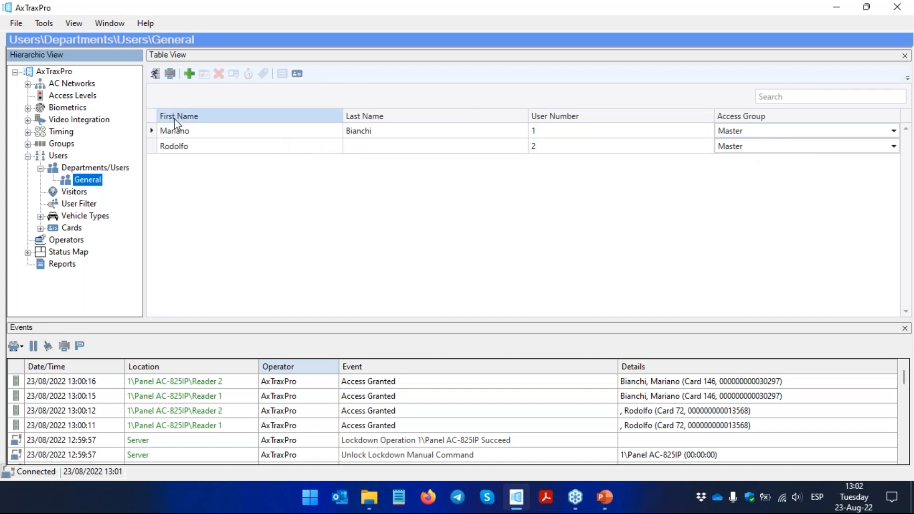
click(176, 132)
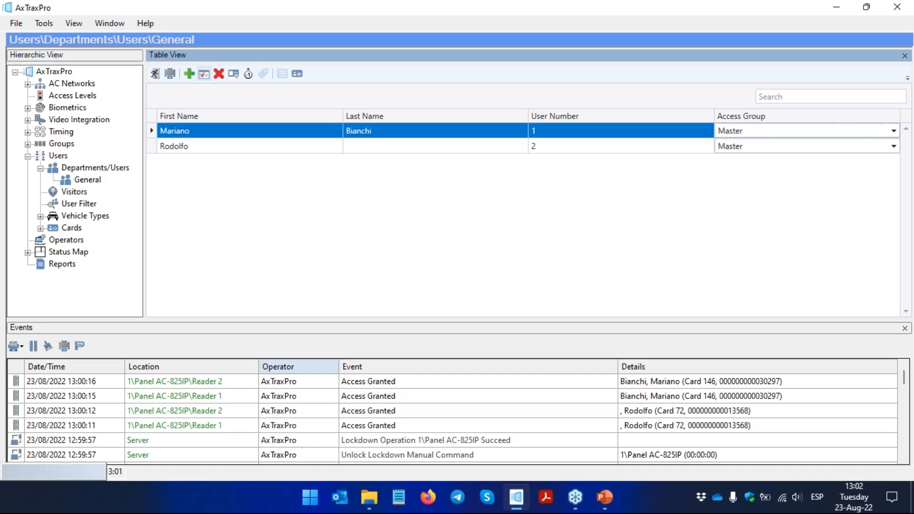
click(204, 74)
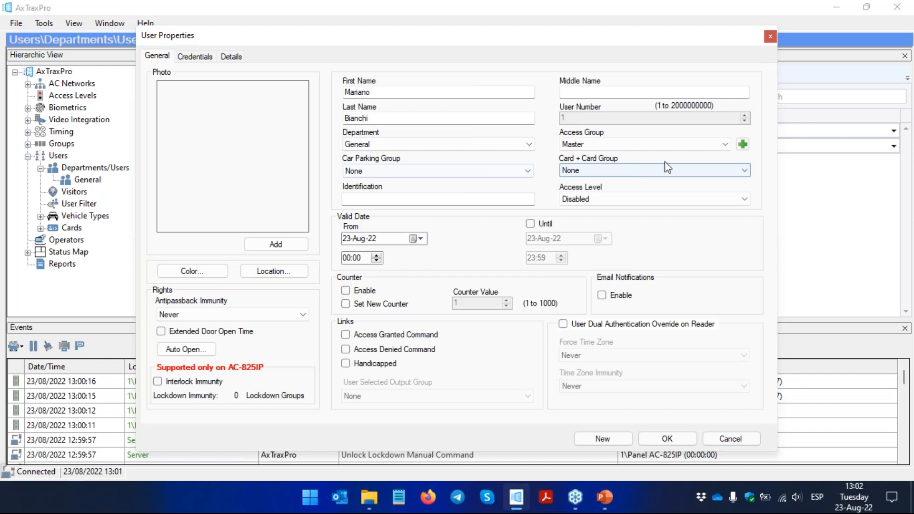
click(743, 146)
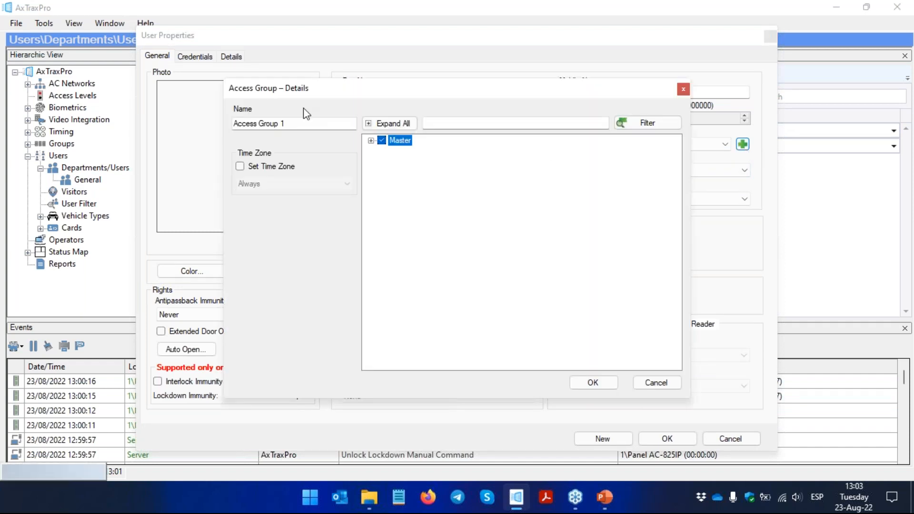
click(371, 141)
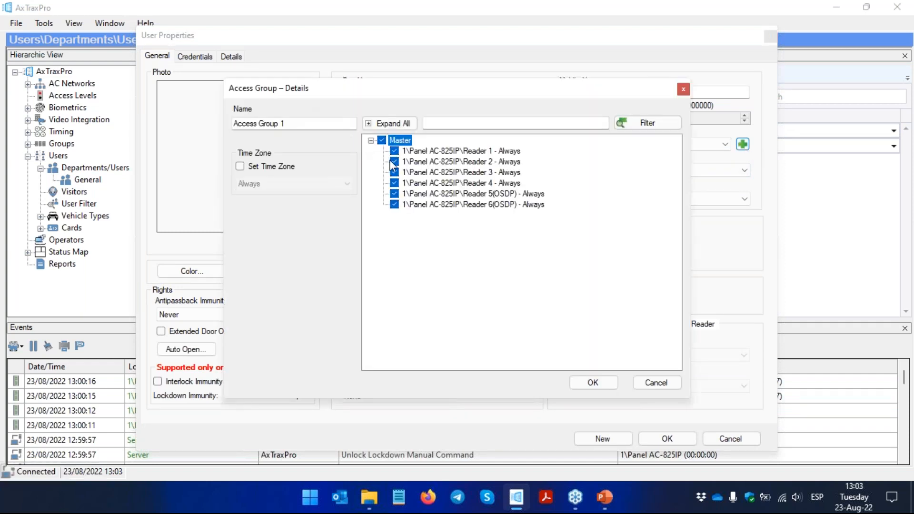
click(382, 140)
click(394, 151)
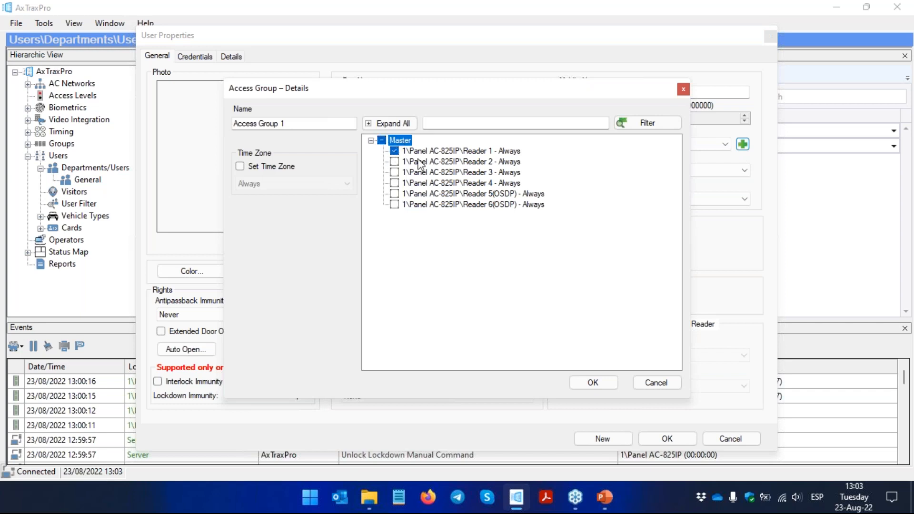
click(606, 387)
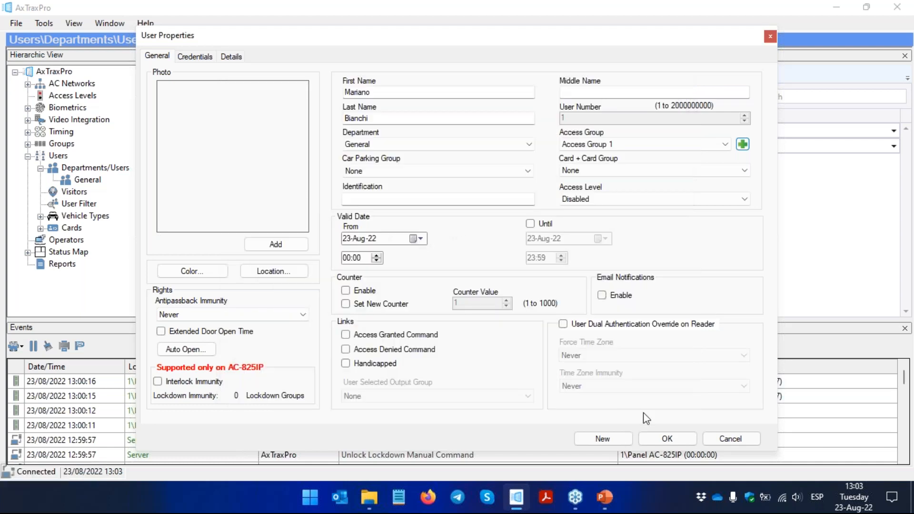
click(667, 438)
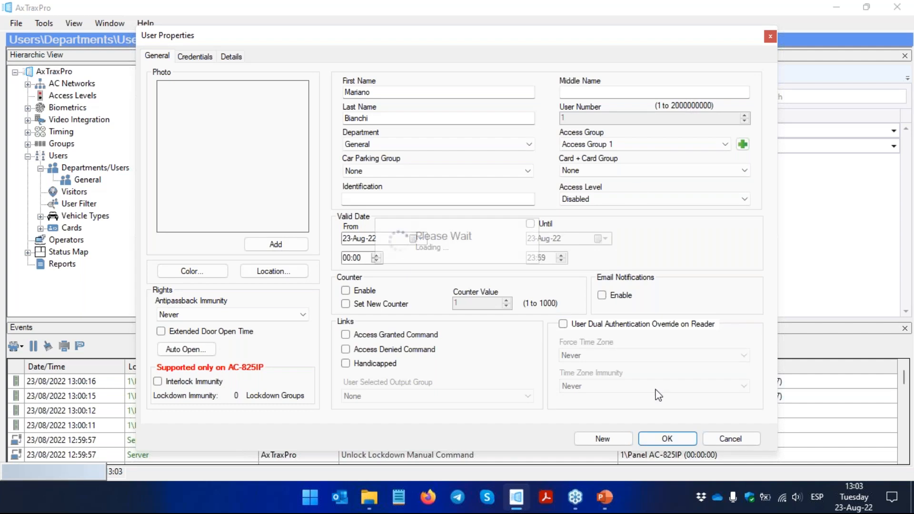
Step: Create Access Group 2 containing only Reader 2 from the second user's properties, and save that user
click(172, 151)
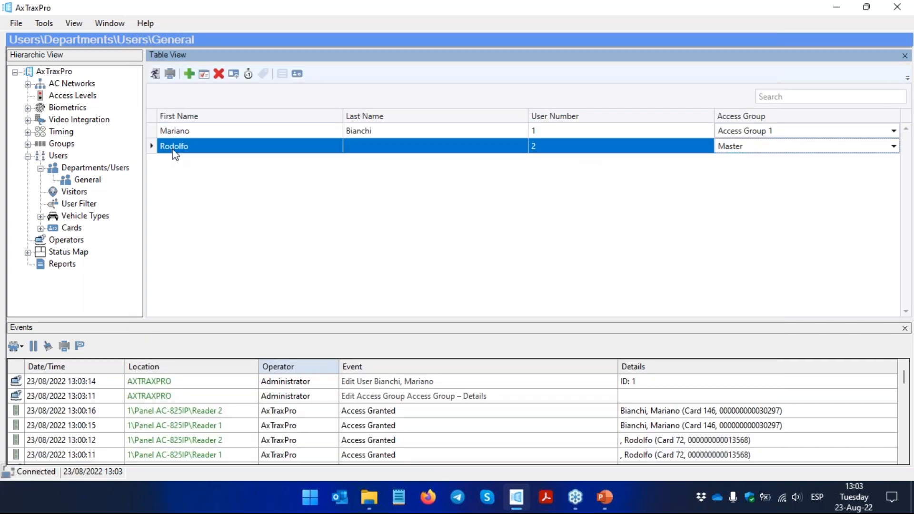
click(203, 73)
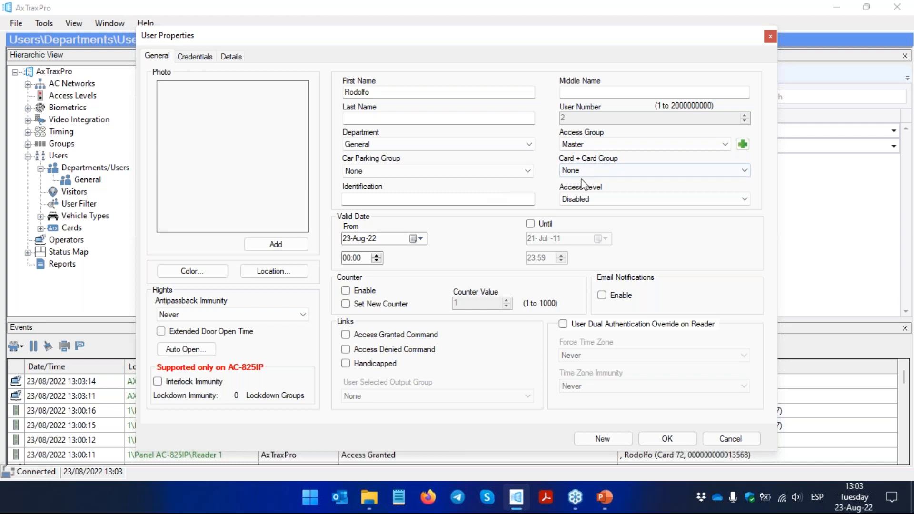
click(742, 144)
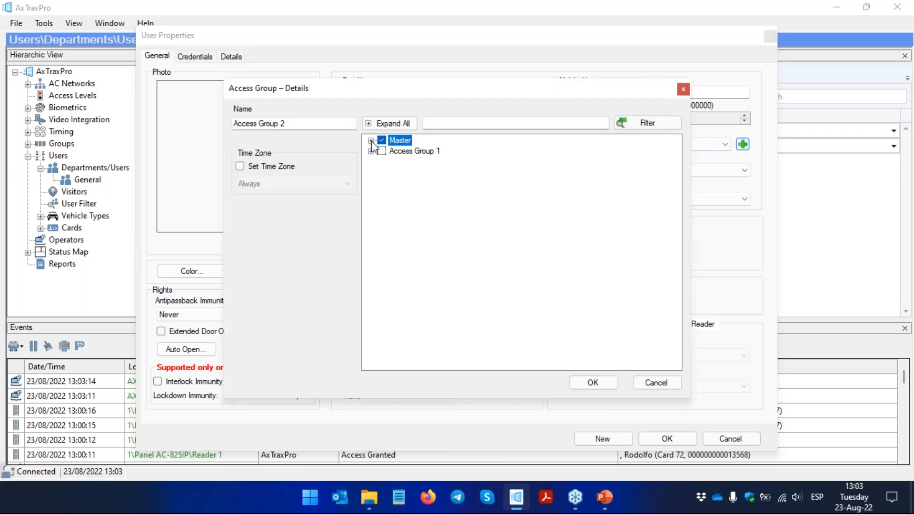
click(371, 140)
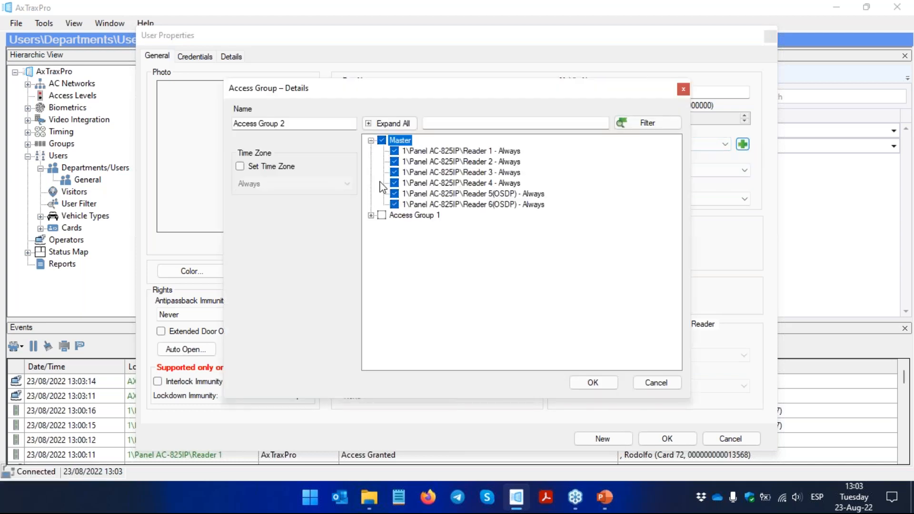
click(381, 141)
click(394, 161)
click(394, 161)
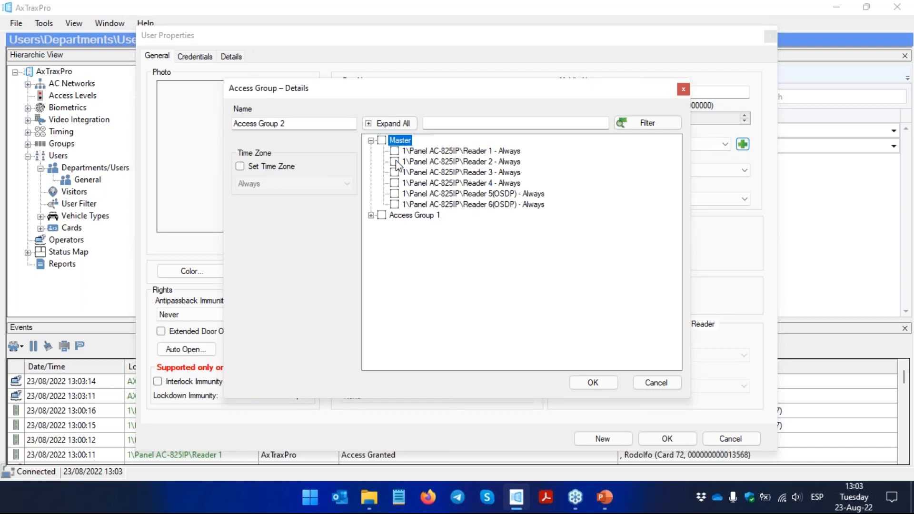
click(394, 161)
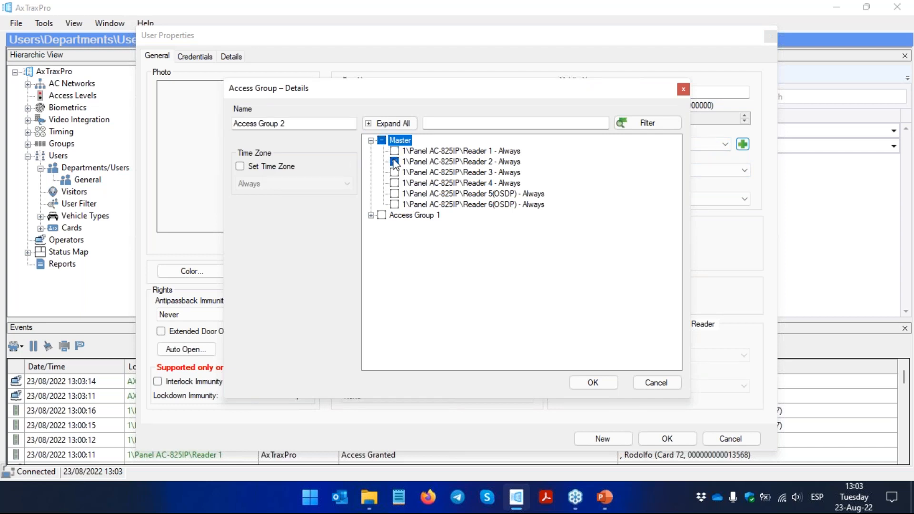
click(278, 166)
click(612, 381)
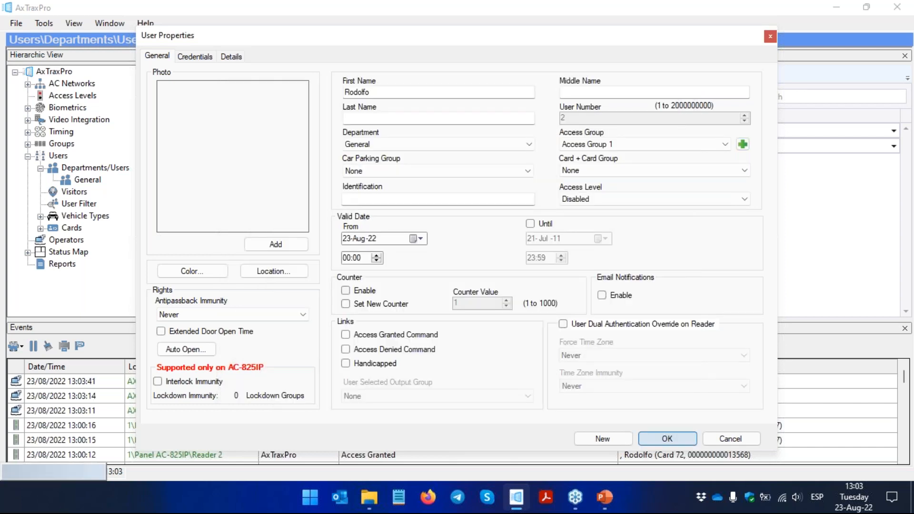
click(667, 438)
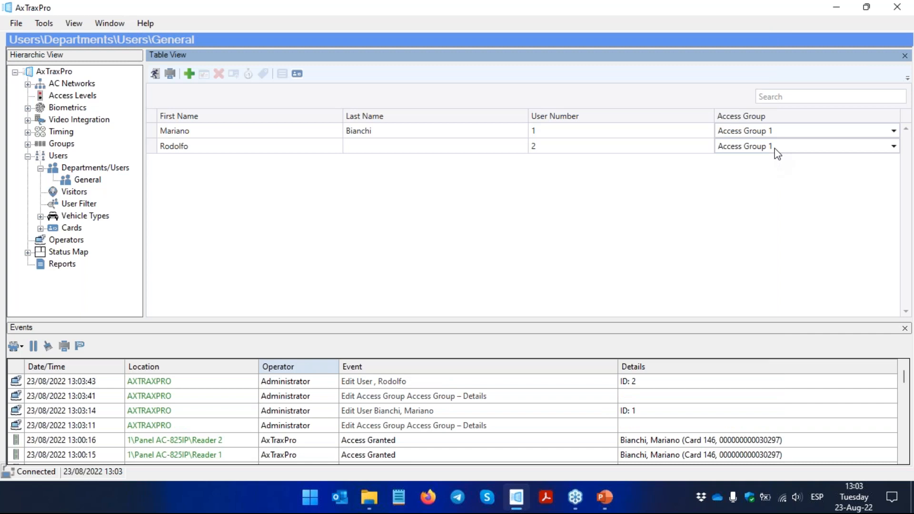
click(775, 147)
click(773, 148)
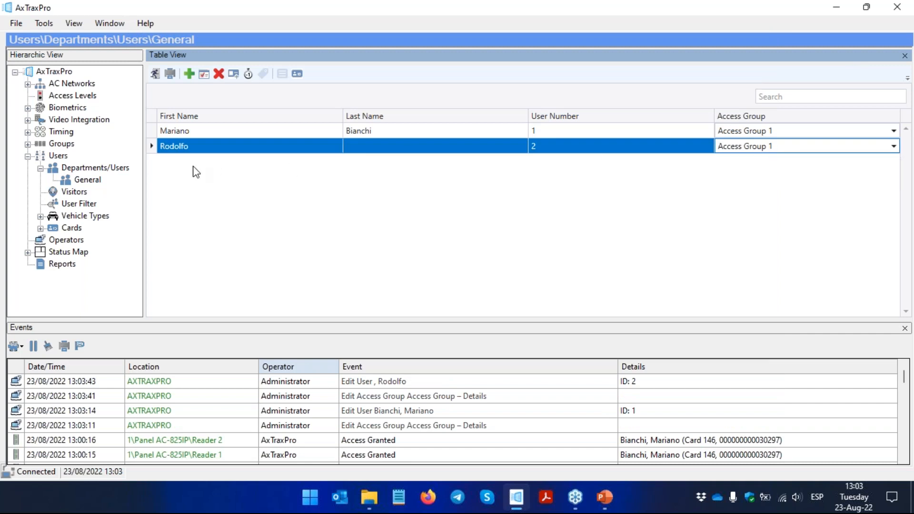
click(773, 147)
click(774, 147)
Step: Check which readers belong to Access Group 1 and Access Group 2 in the Groups hierarchy
click(28, 144)
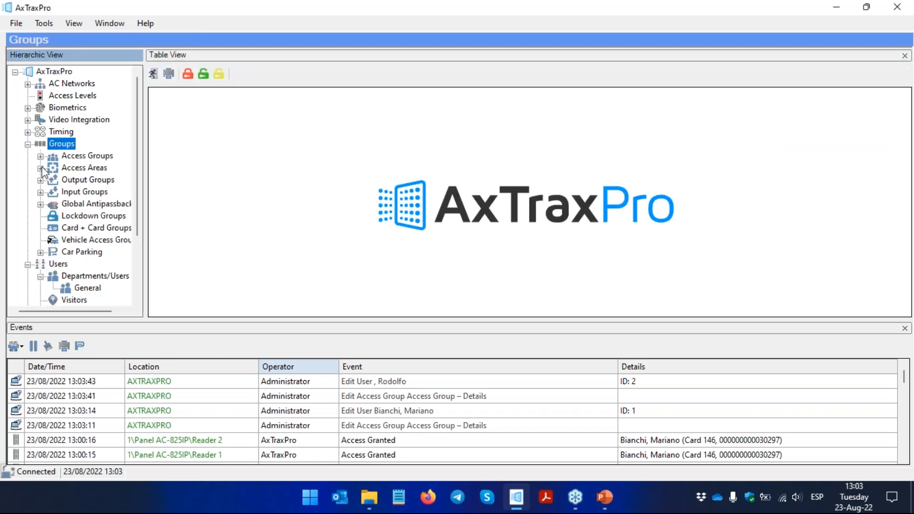
click(41, 158)
click(115, 173)
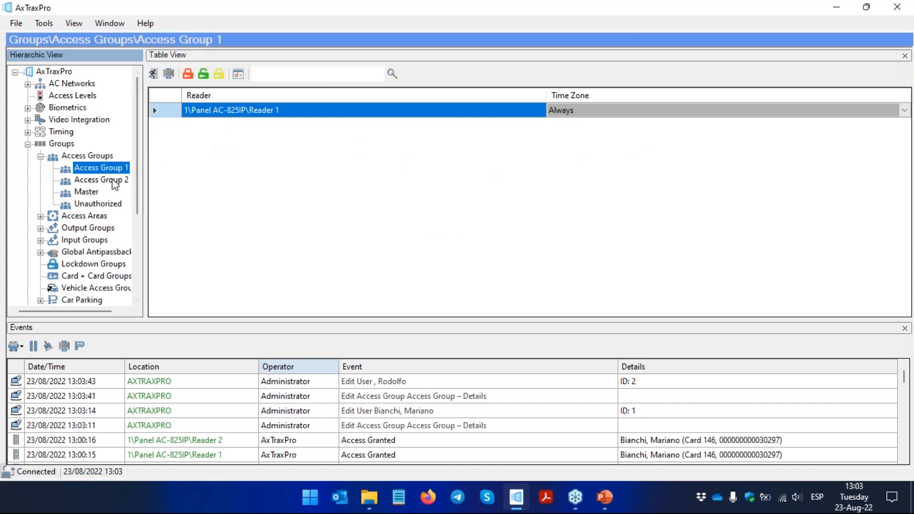
click(114, 180)
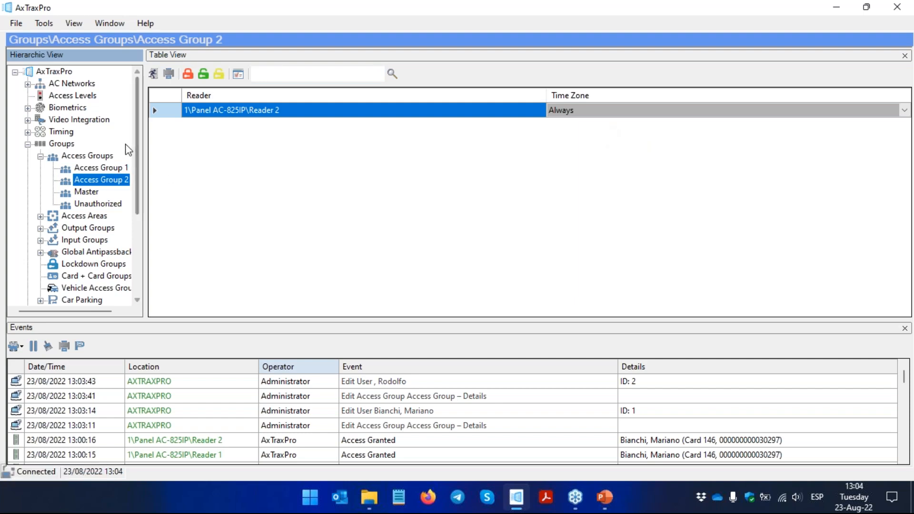
Step: Return to the General department and set the second user's access group to Access Group 2
scroll(138, 169, down, 3)
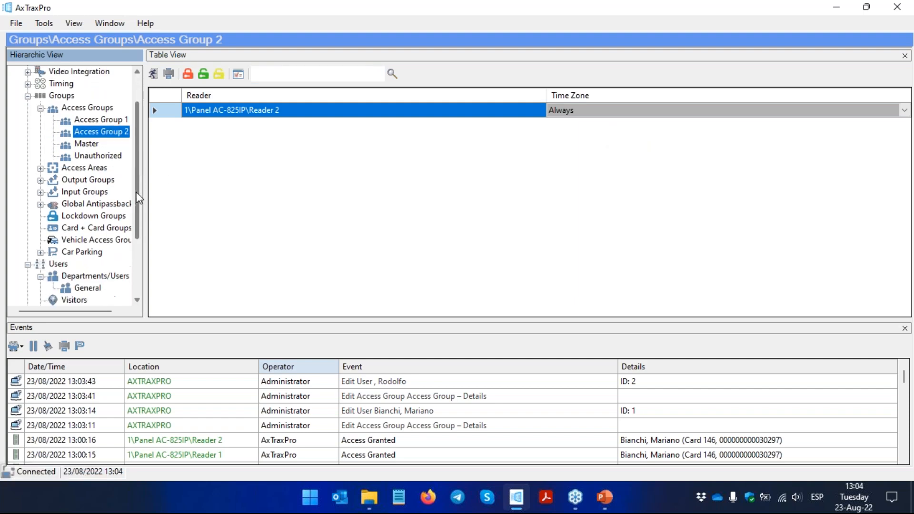
click(87, 241)
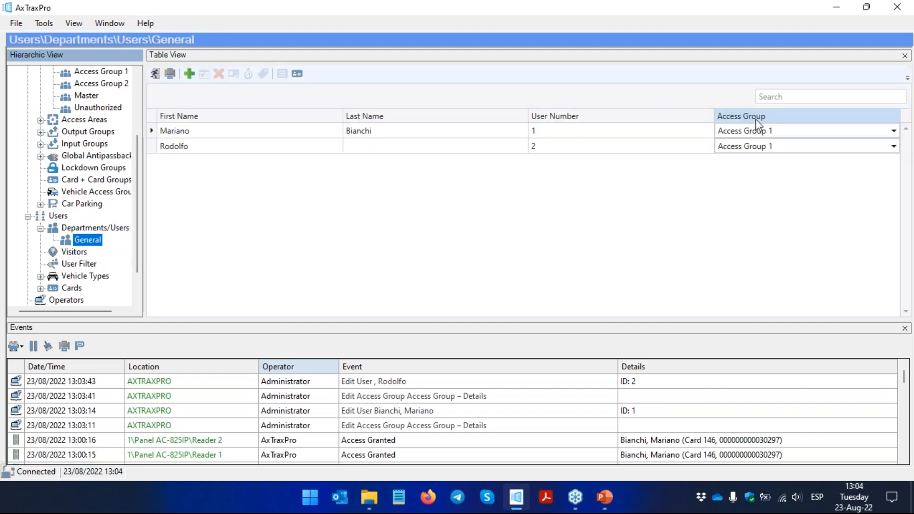
click(766, 145)
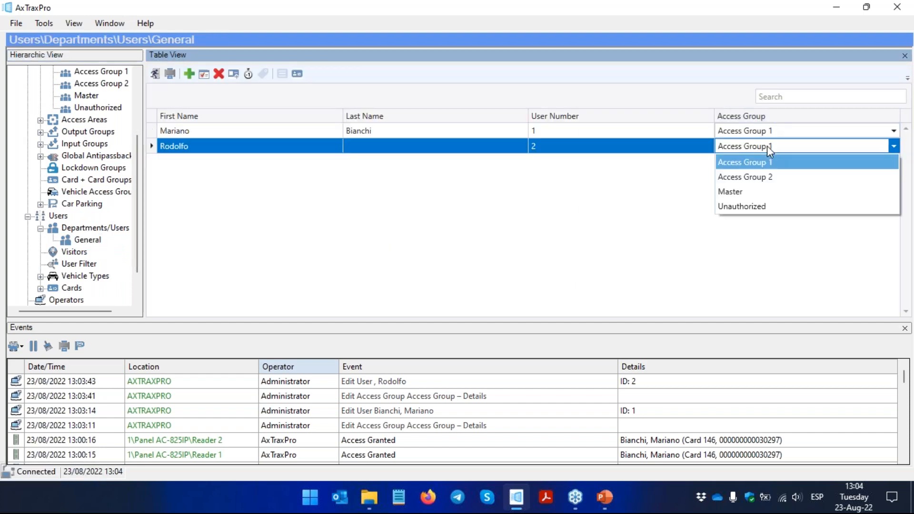
click(766, 178)
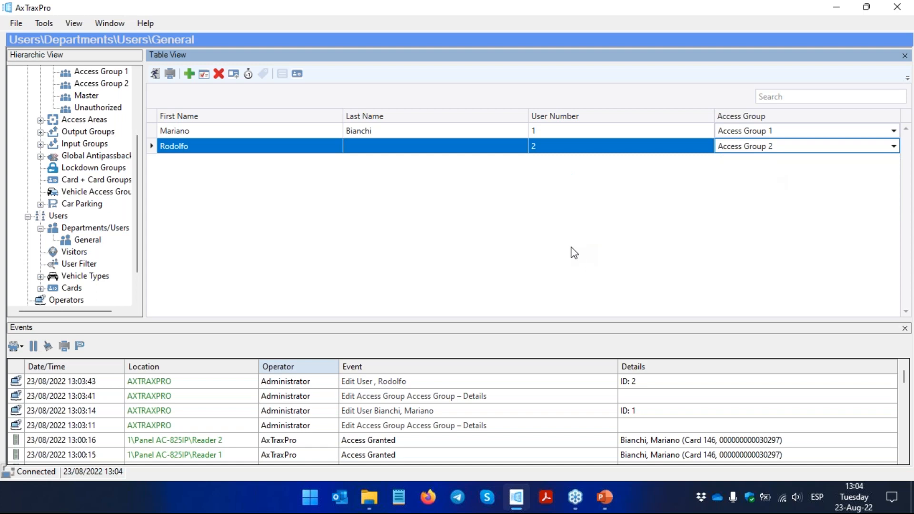
Step: Filter the events list to Access events only and clear its entries
click(48, 346)
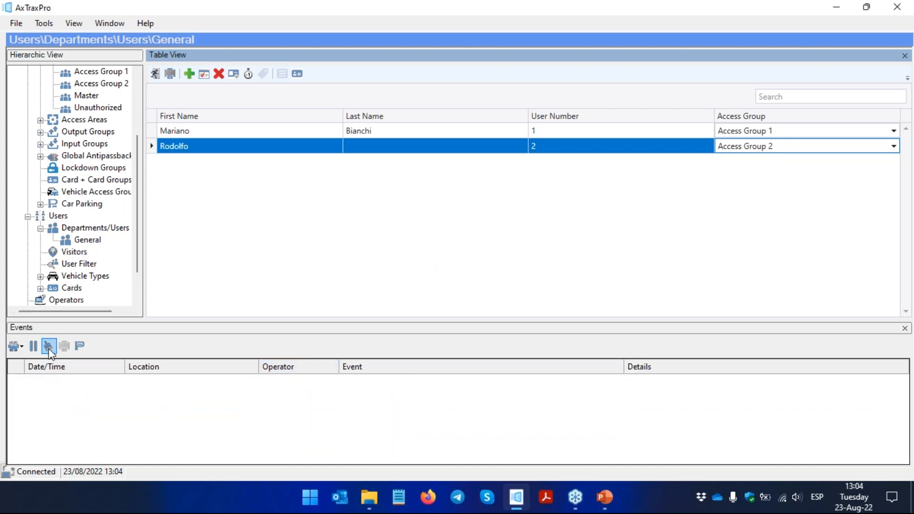
click(19, 347)
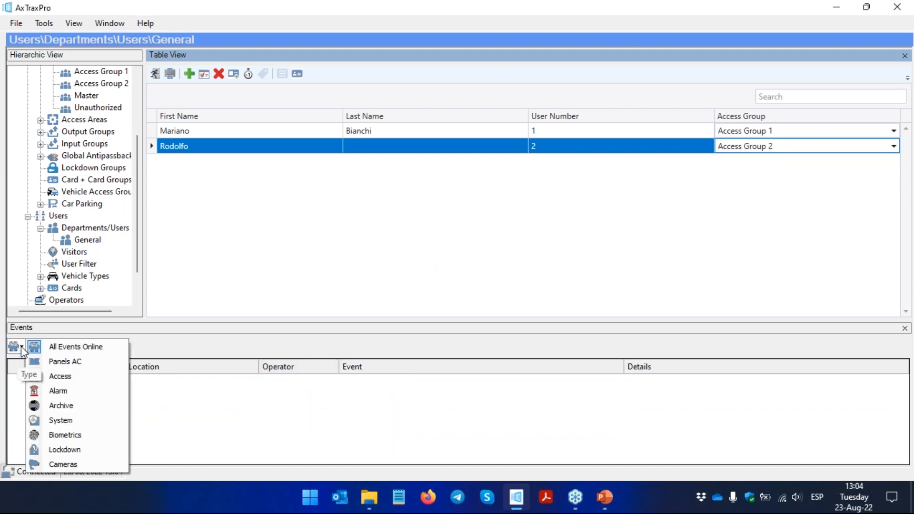
click(92, 383)
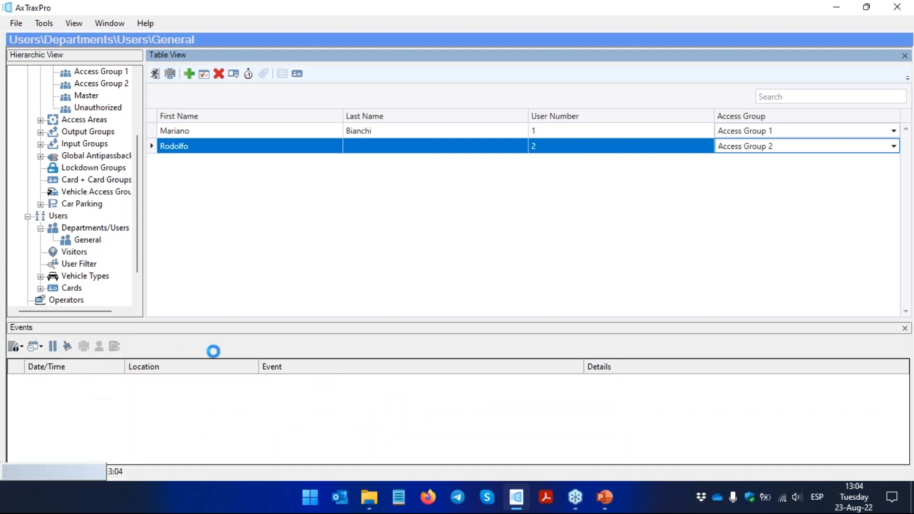
click(67, 346)
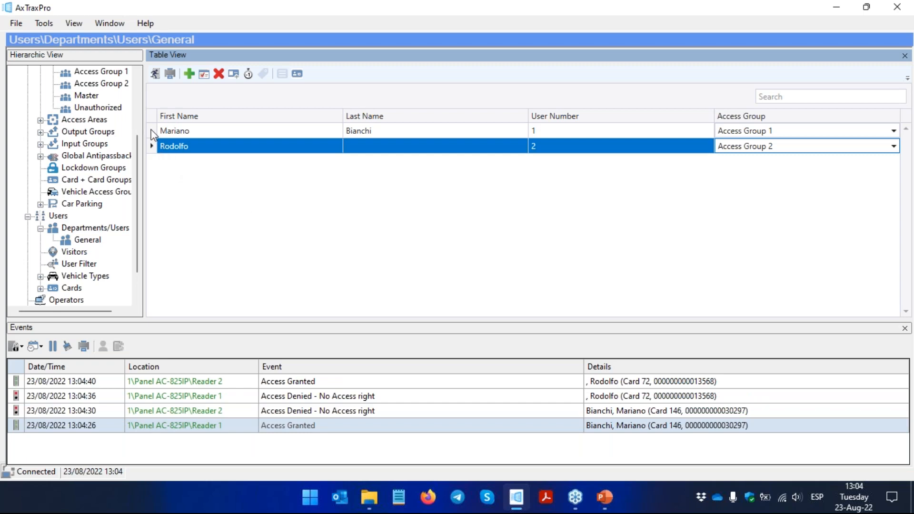
Step: Set the first user's access level to Access Level 1 and save the user properties
click(183, 129)
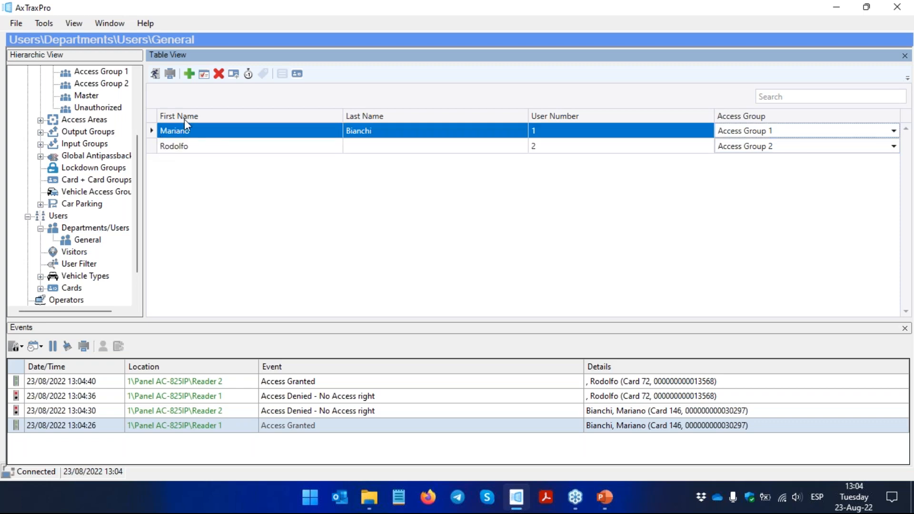
click(204, 74)
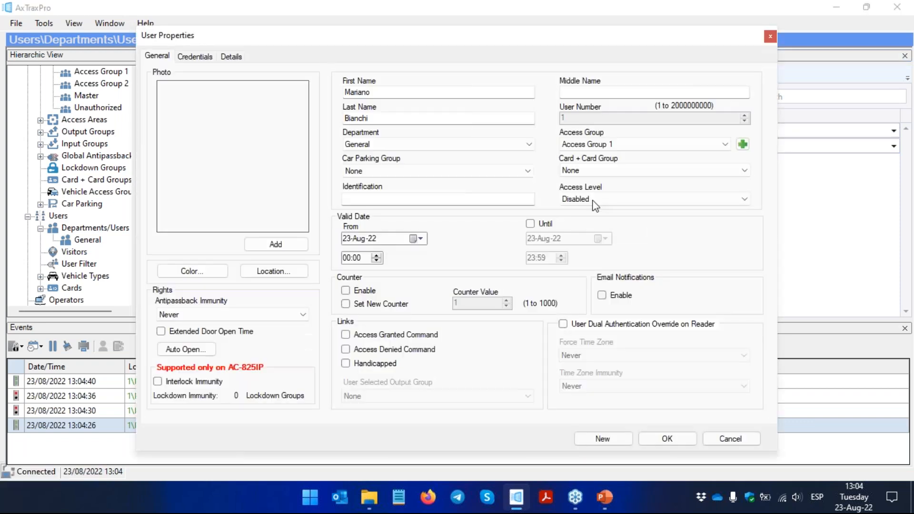
click(608, 204)
click(619, 221)
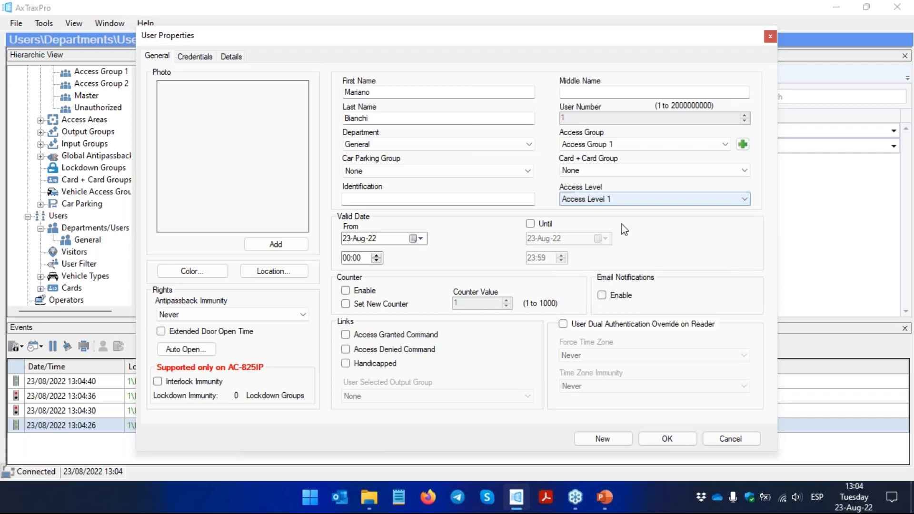
click(680, 437)
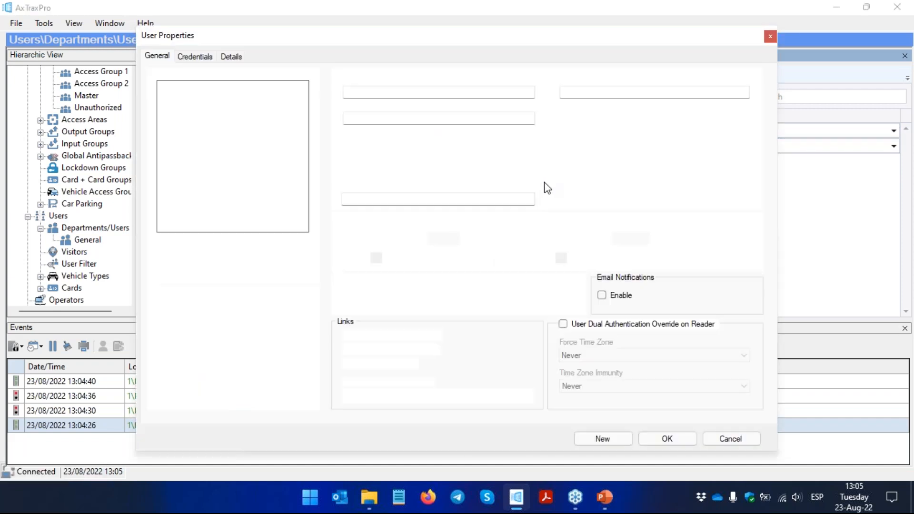
Step: Set the second user's access level to Access Level 2, save the user properties, and select that user's newest access event
click(613, 201)
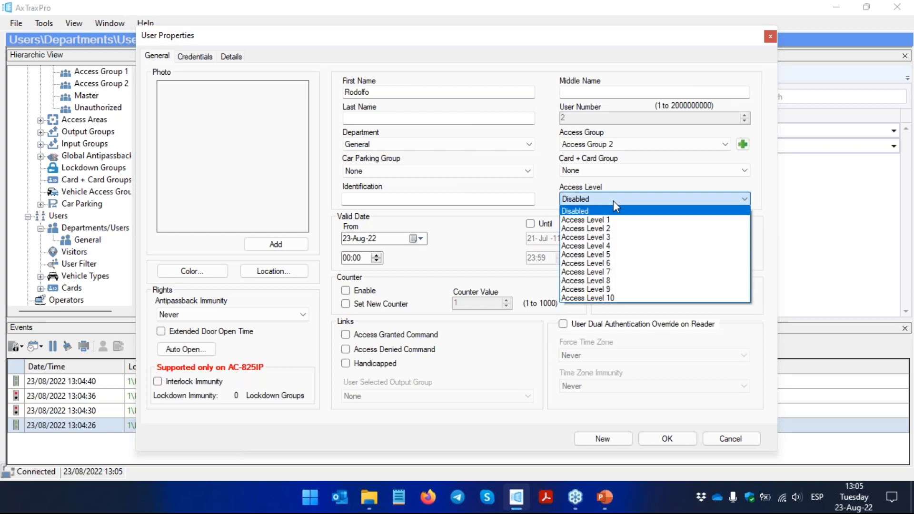
click(617, 238)
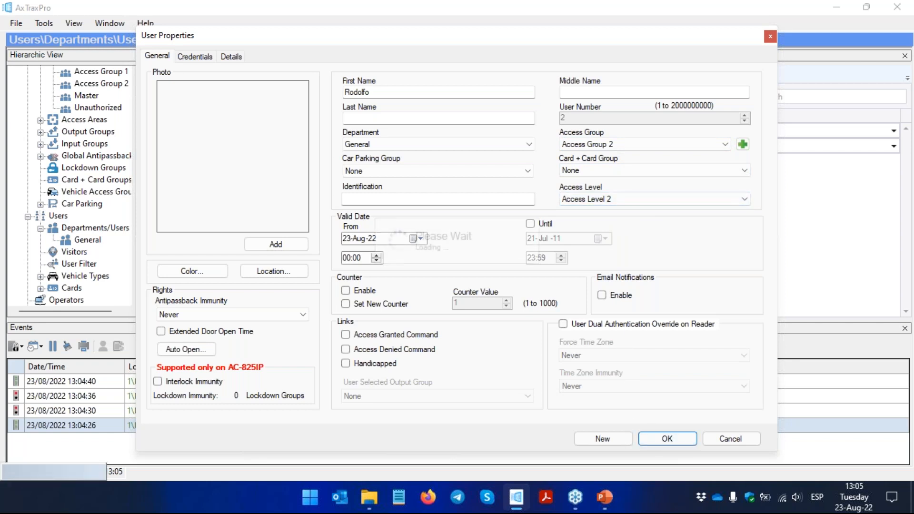
click(666, 438)
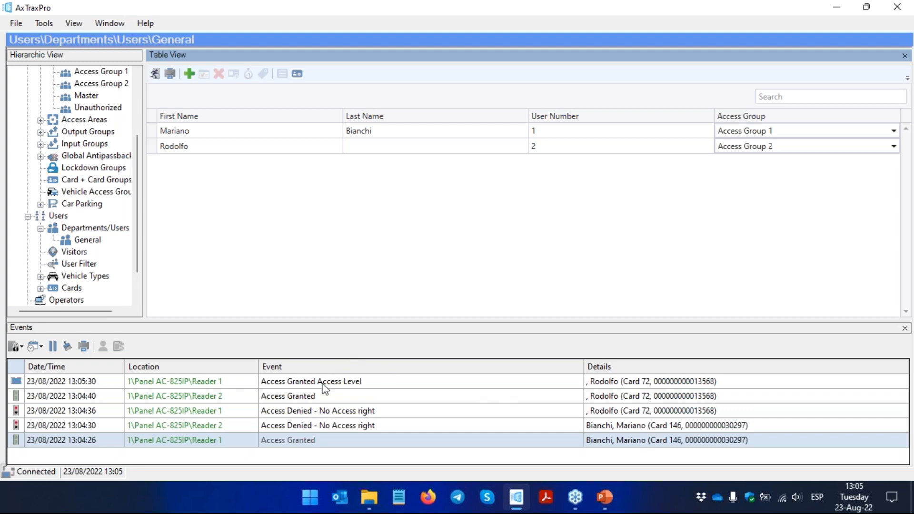
click(344, 383)
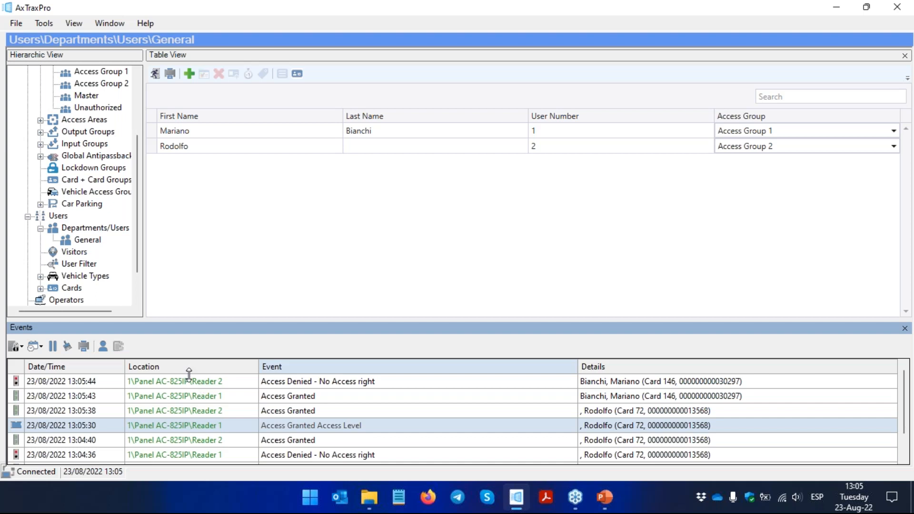
Step: Change the first user's access level to Access Level 2 and save the user properties
click(211, 128)
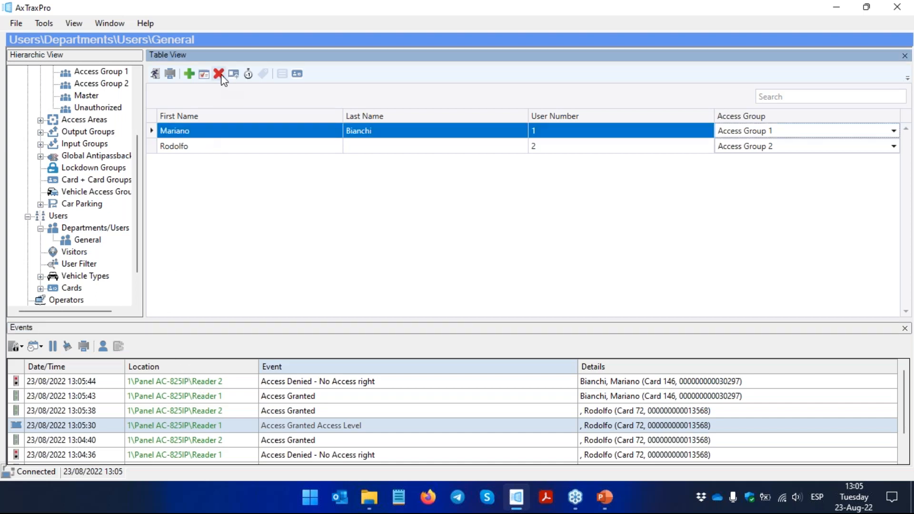
click(204, 75)
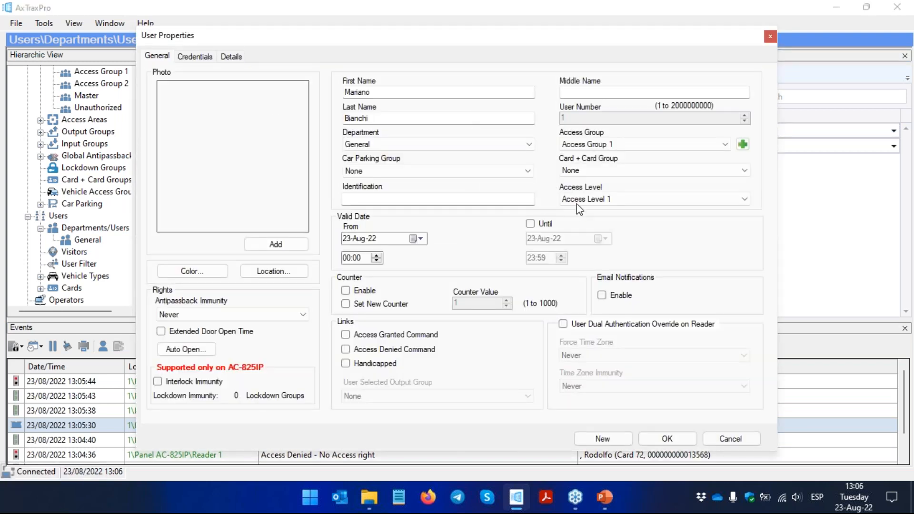
click(612, 200)
click(613, 231)
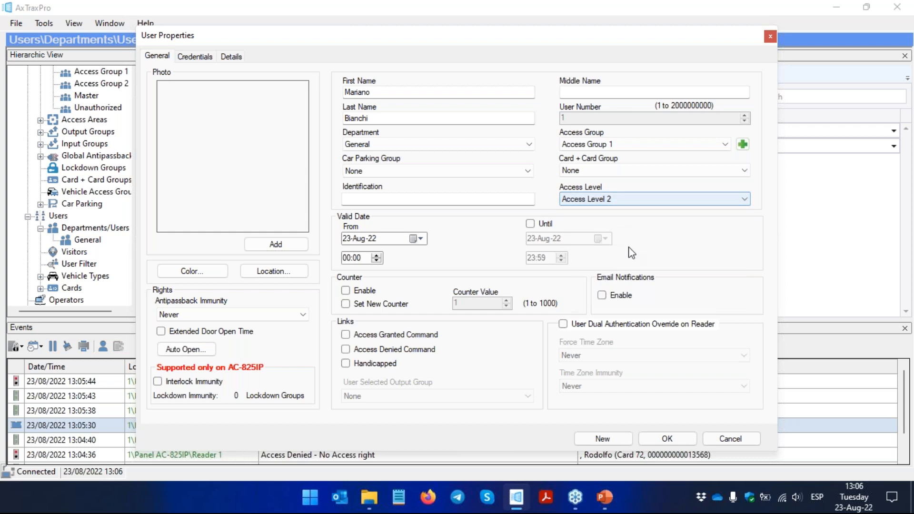
click(669, 438)
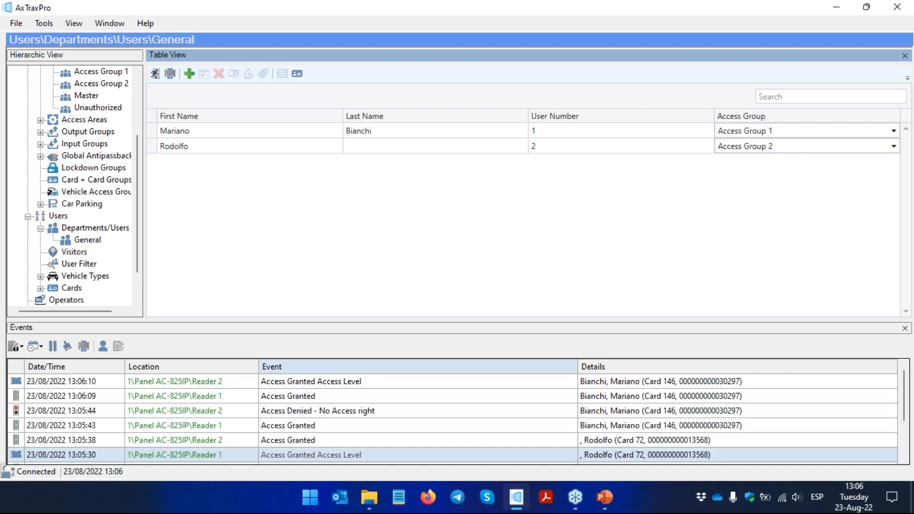
click(897, 43)
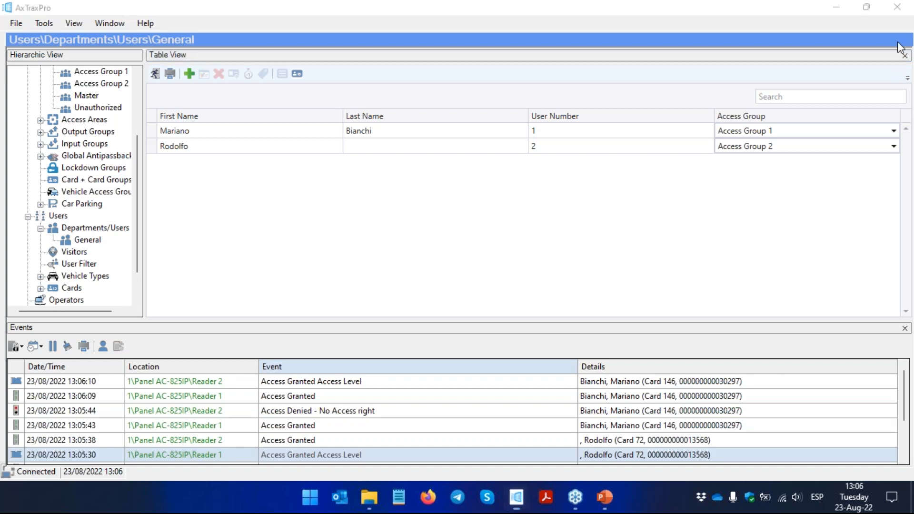